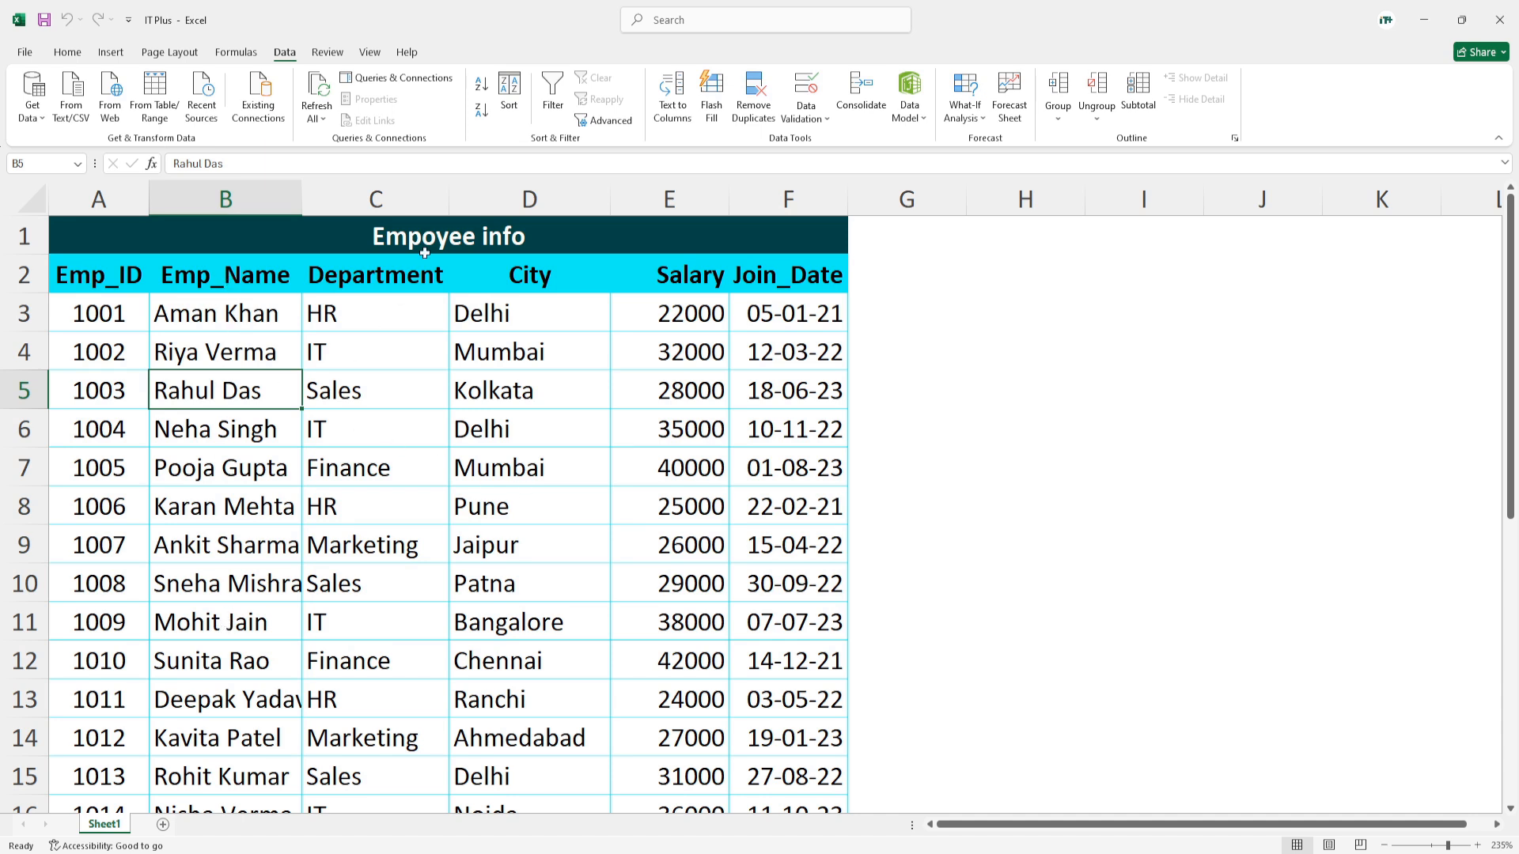
Sort the employee table by Emp_Name from A to Z, selecting the whole name column and expanding the selection to the adjacent data
{"action": "left_click", "coordinate": [238, 277]}
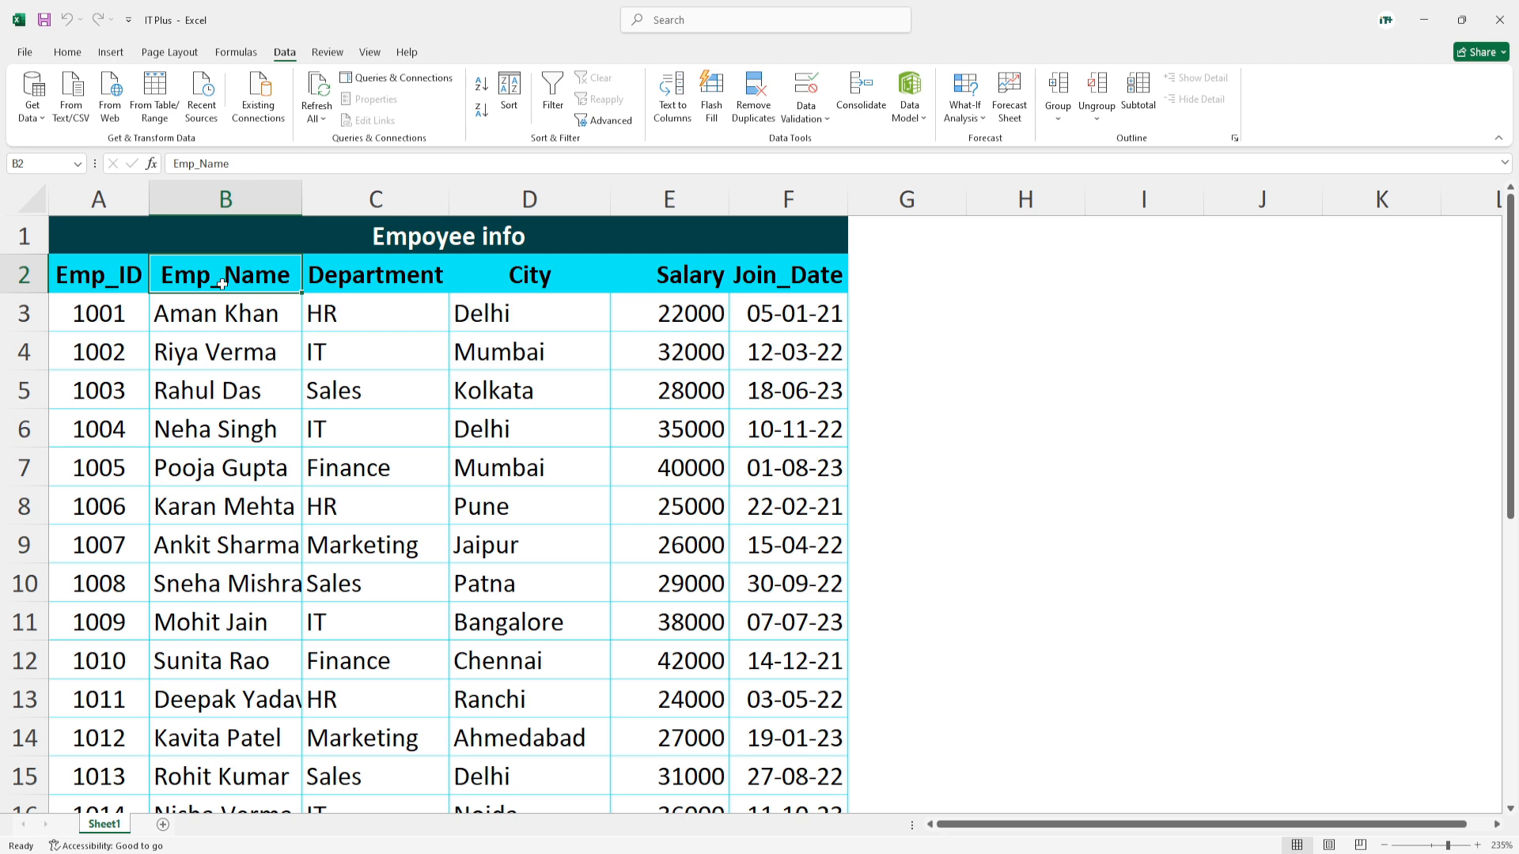
{"action": "left_click_drag", "start_coordinate": [221, 283], "coordinate": [165, 620]}
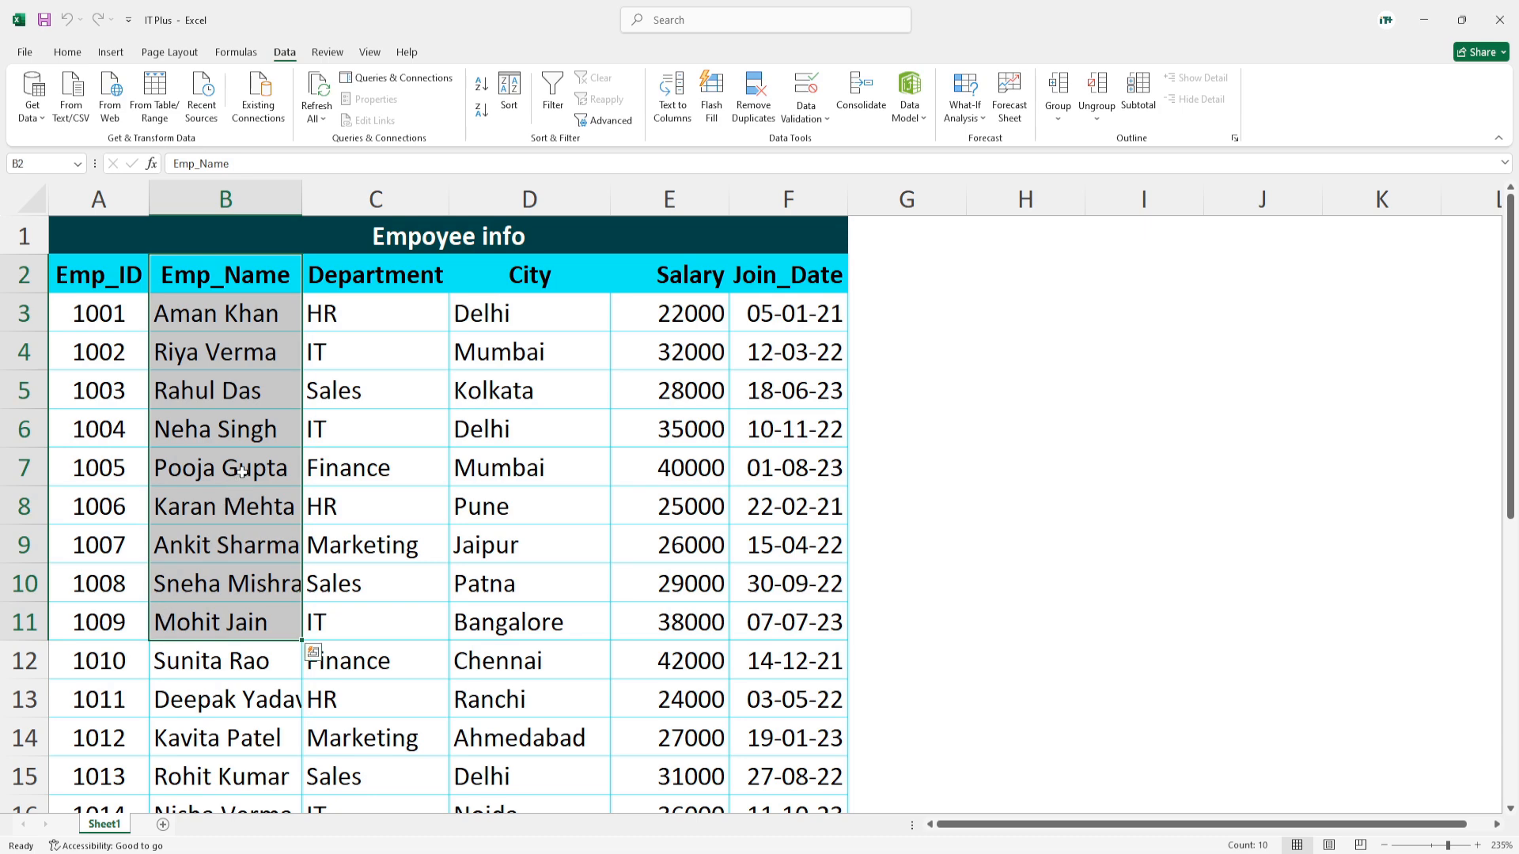
{"action": "scroll", "coordinate": [241, 472], "scroll_direction": "down", "scroll_amount": 2}
{"action": "scroll", "coordinate": [237, 380], "scroll_direction": "up", "scroll_amount": 2}
{"action": "key", "text": "ctrl+shift+Down"}
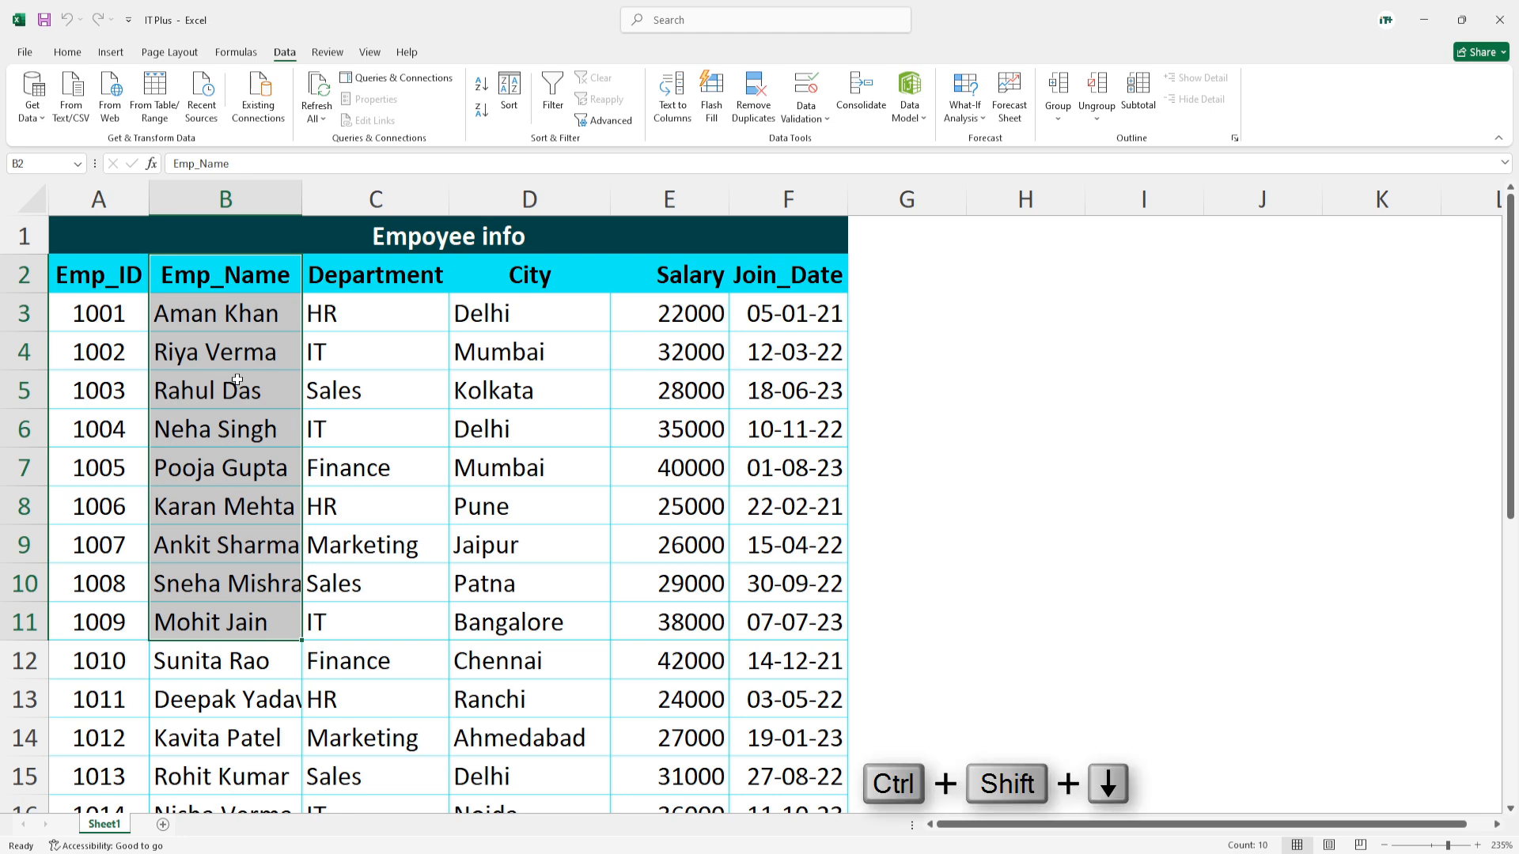
{"action": "key", "text": "ctrl+shift+Down"}
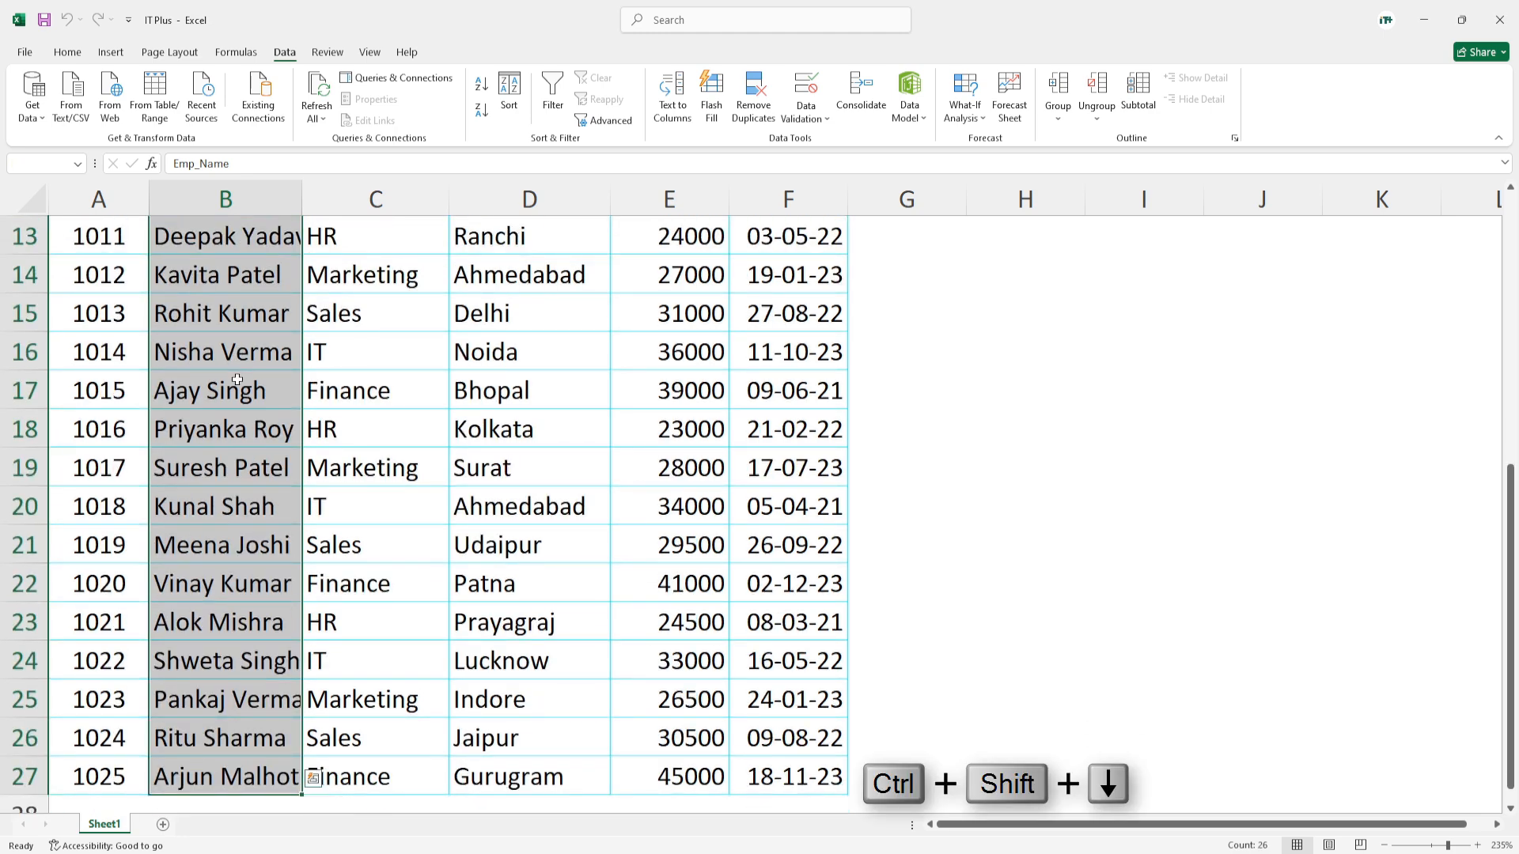
{"action": "scroll", "coordinate": [240, 584], "scroll_direction": "up", "scroll_amount": 4}
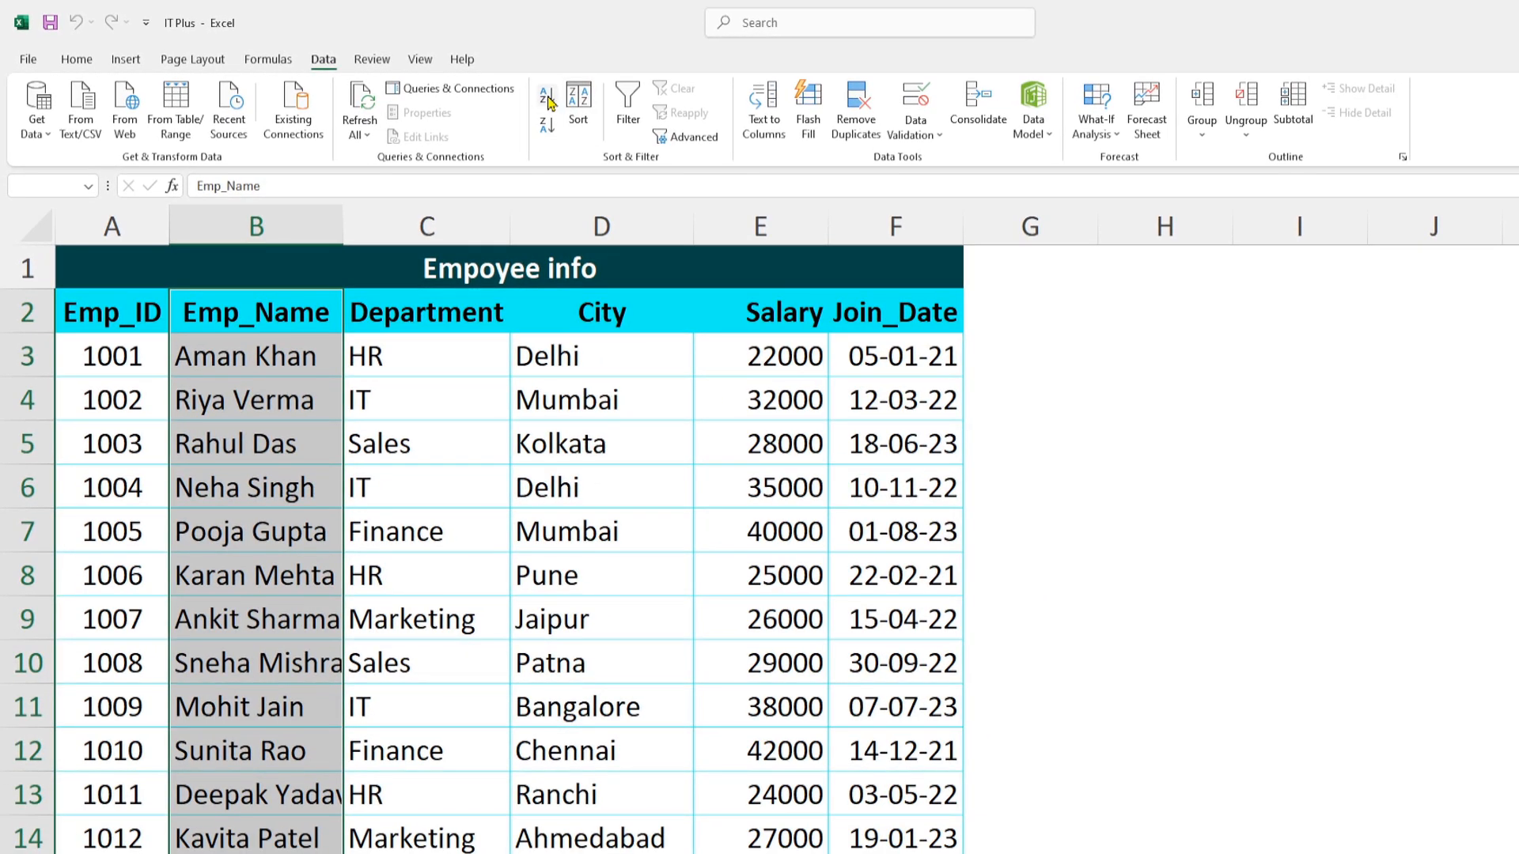
{"action": "left_click", "coordinate": [547, 99]}
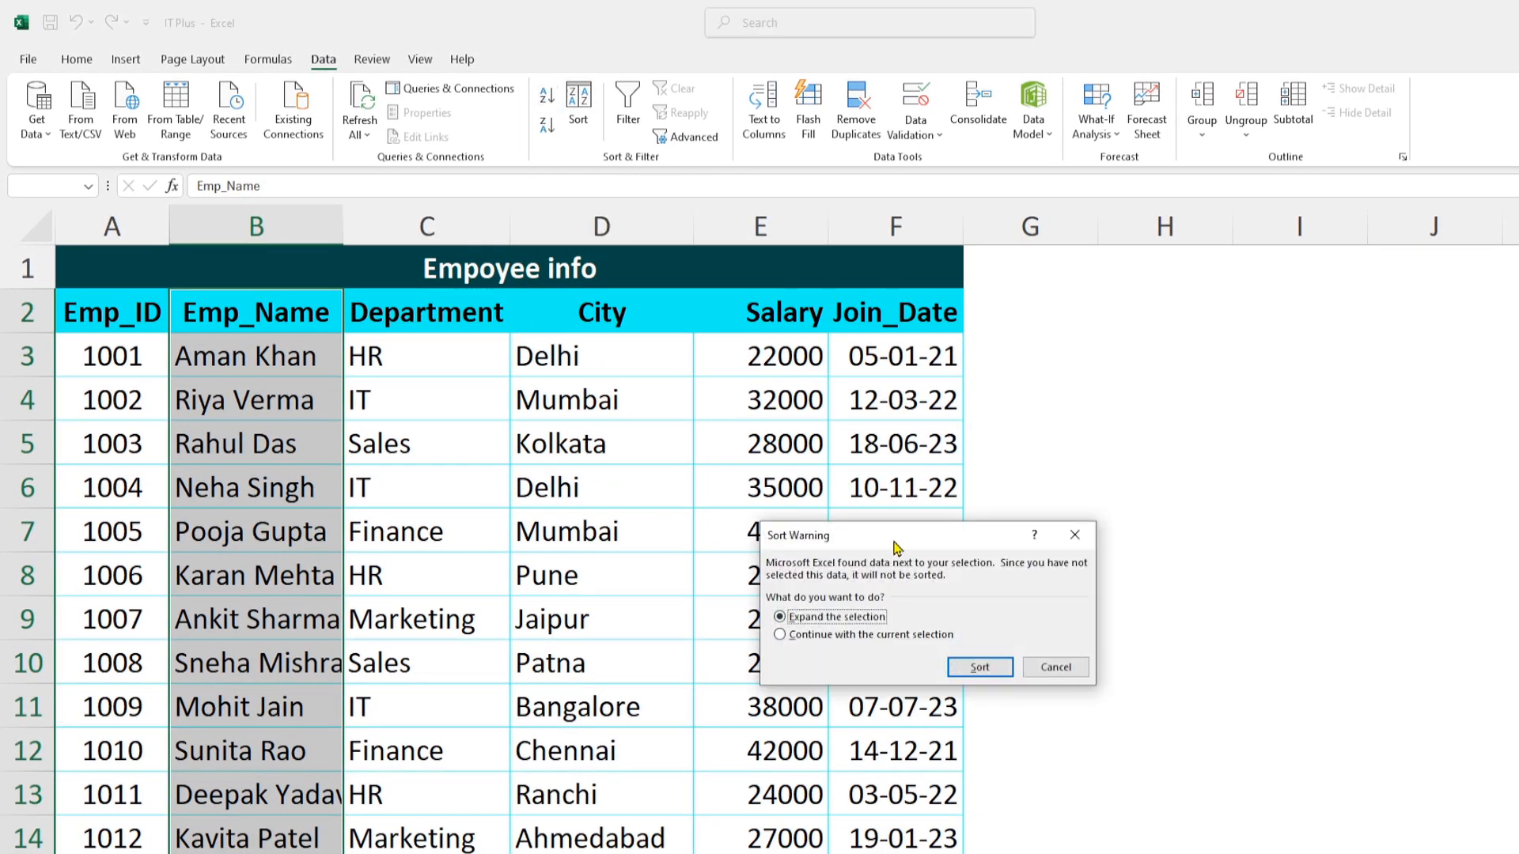
{"action": "left_click_drag", "start_coordinate": [897, 546], "coordinate": [591, 454]}
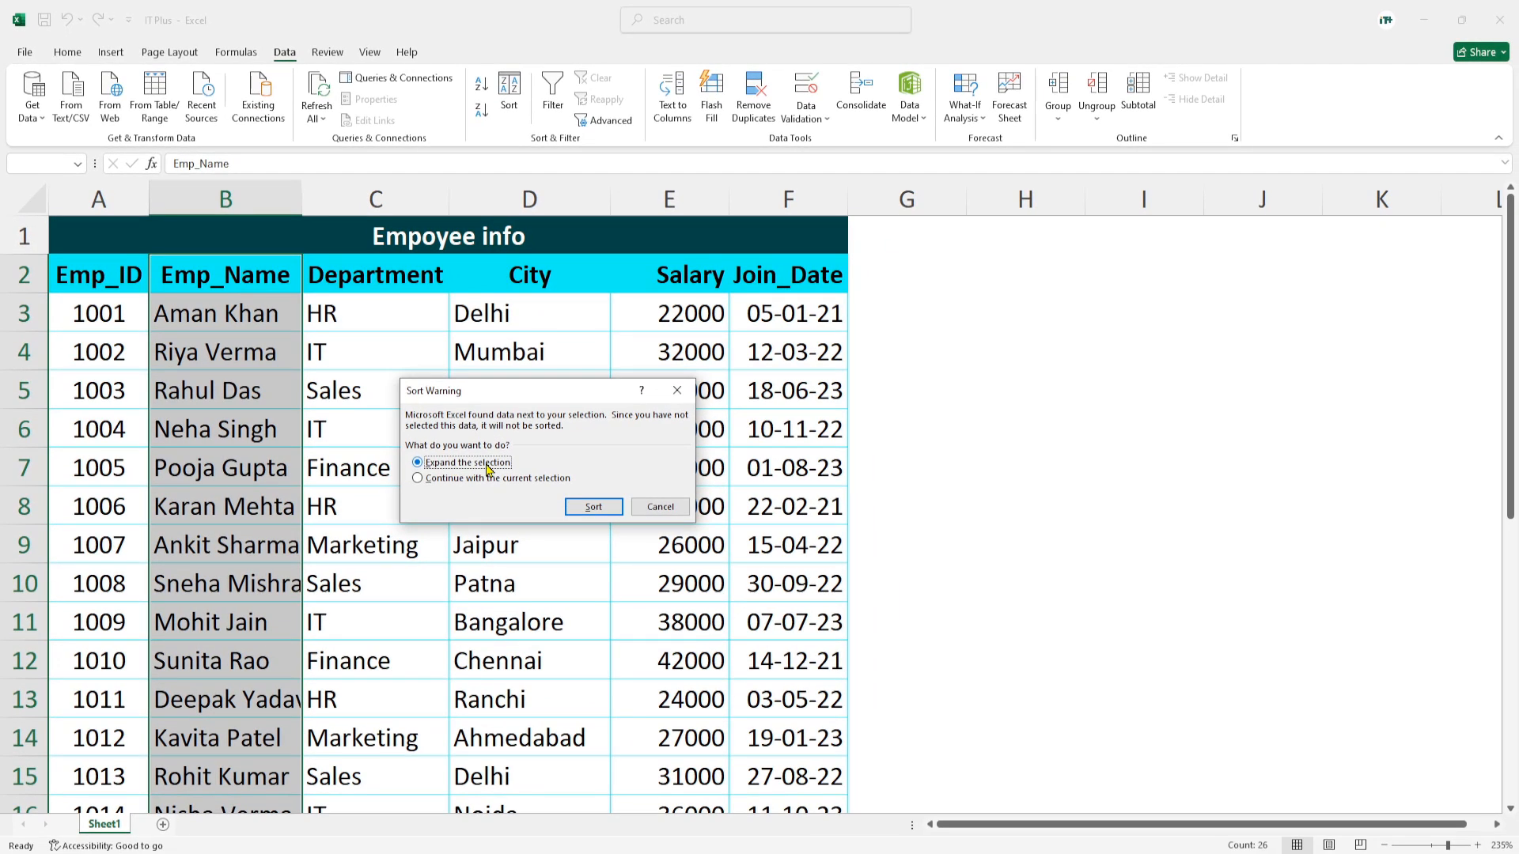
{"action": "left_click", "coordinate": [589, 507]}
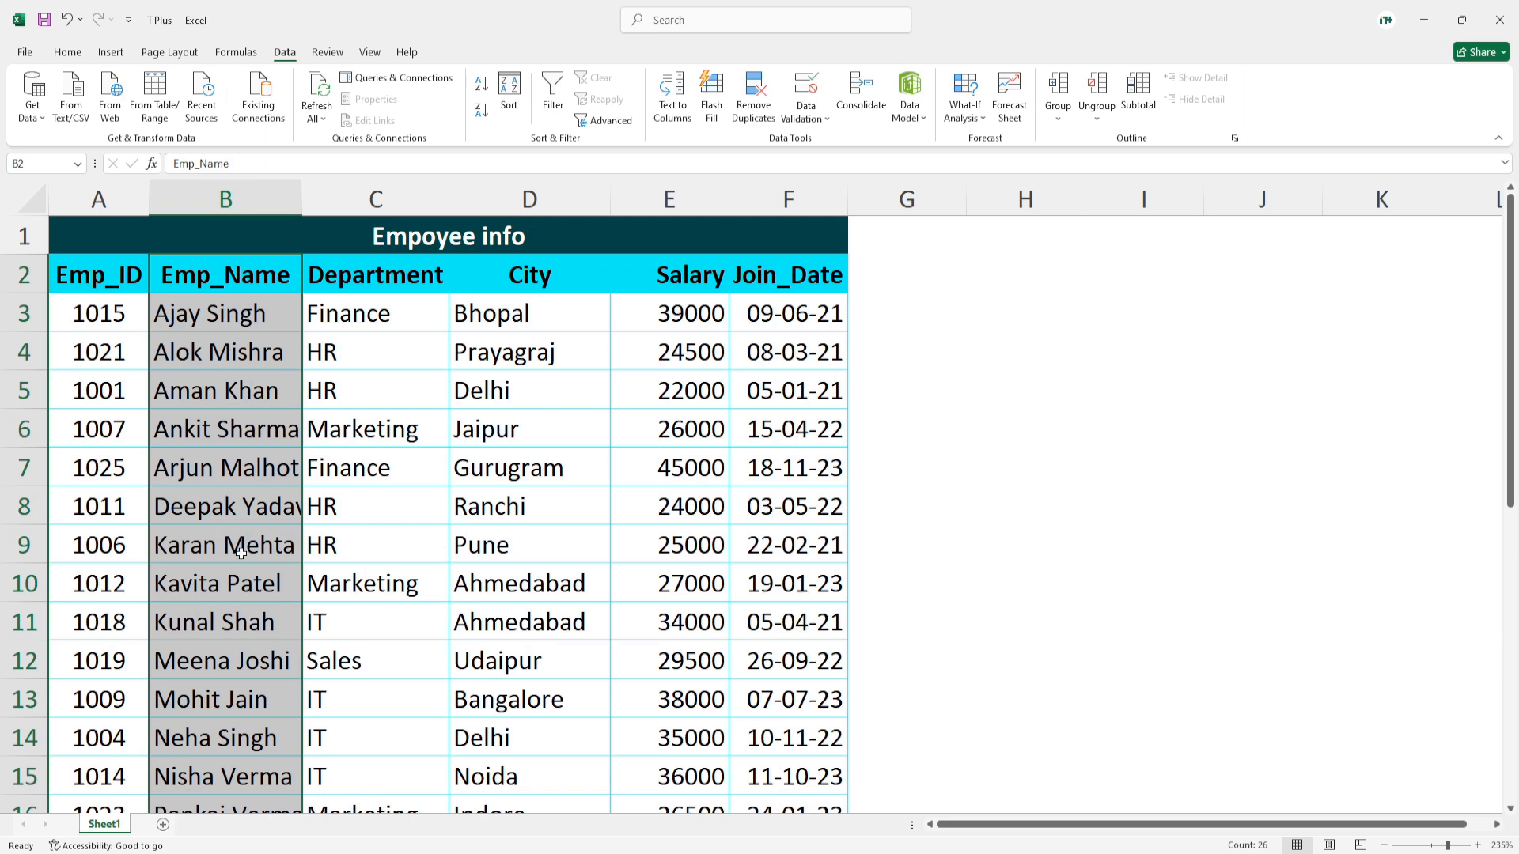
Examine the alphabetical order of the Emp_Name column from the first to the last record
{"action": "left_click_drag", "start_coordinate": [207, 320], "coordinate": [212, 462]}
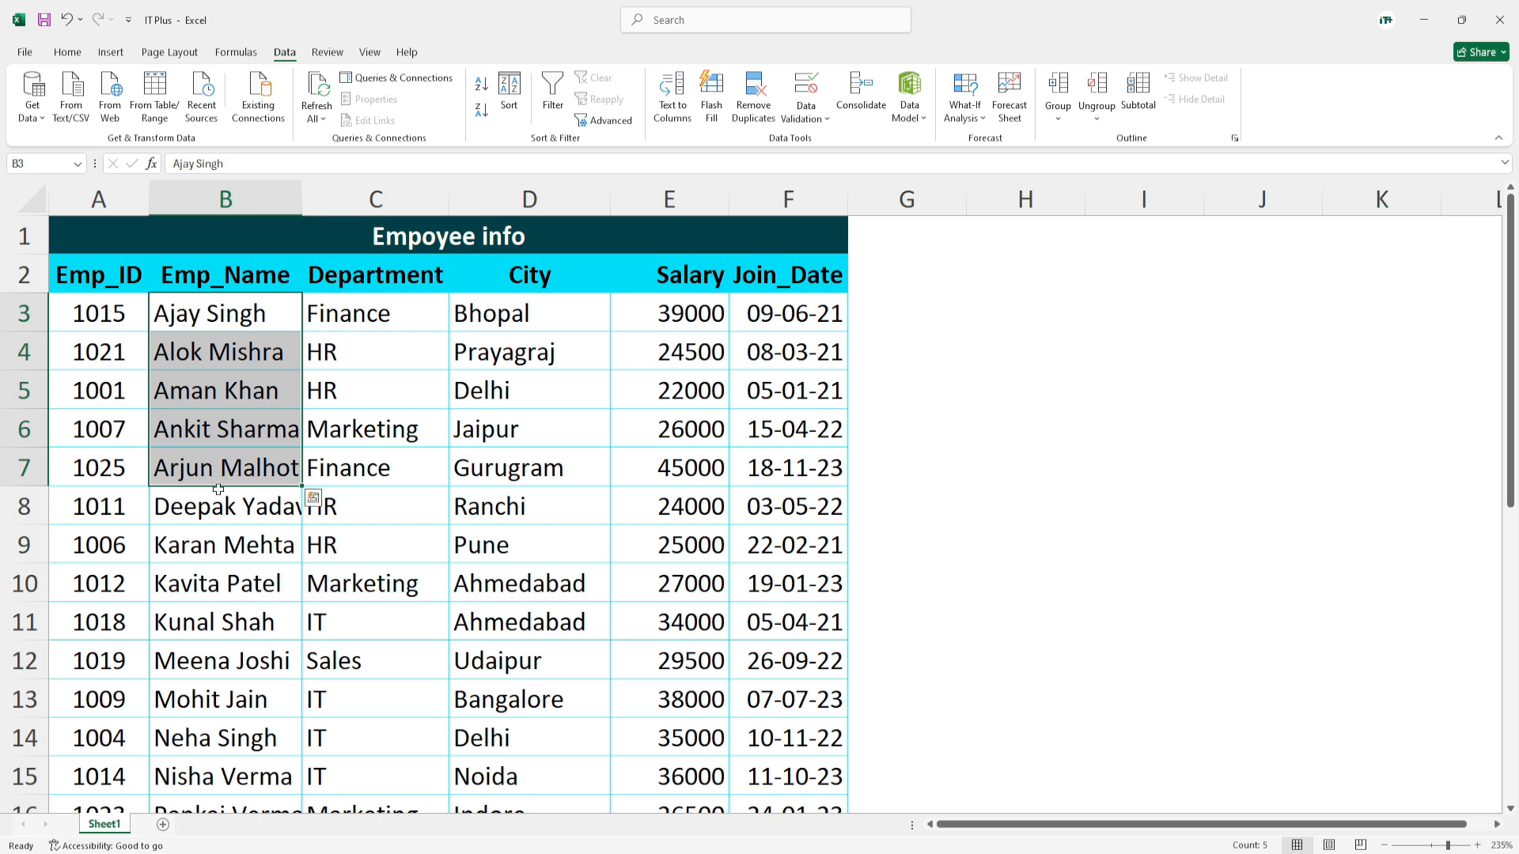
{"action": "left_click", "coordinate": [207, 507]}
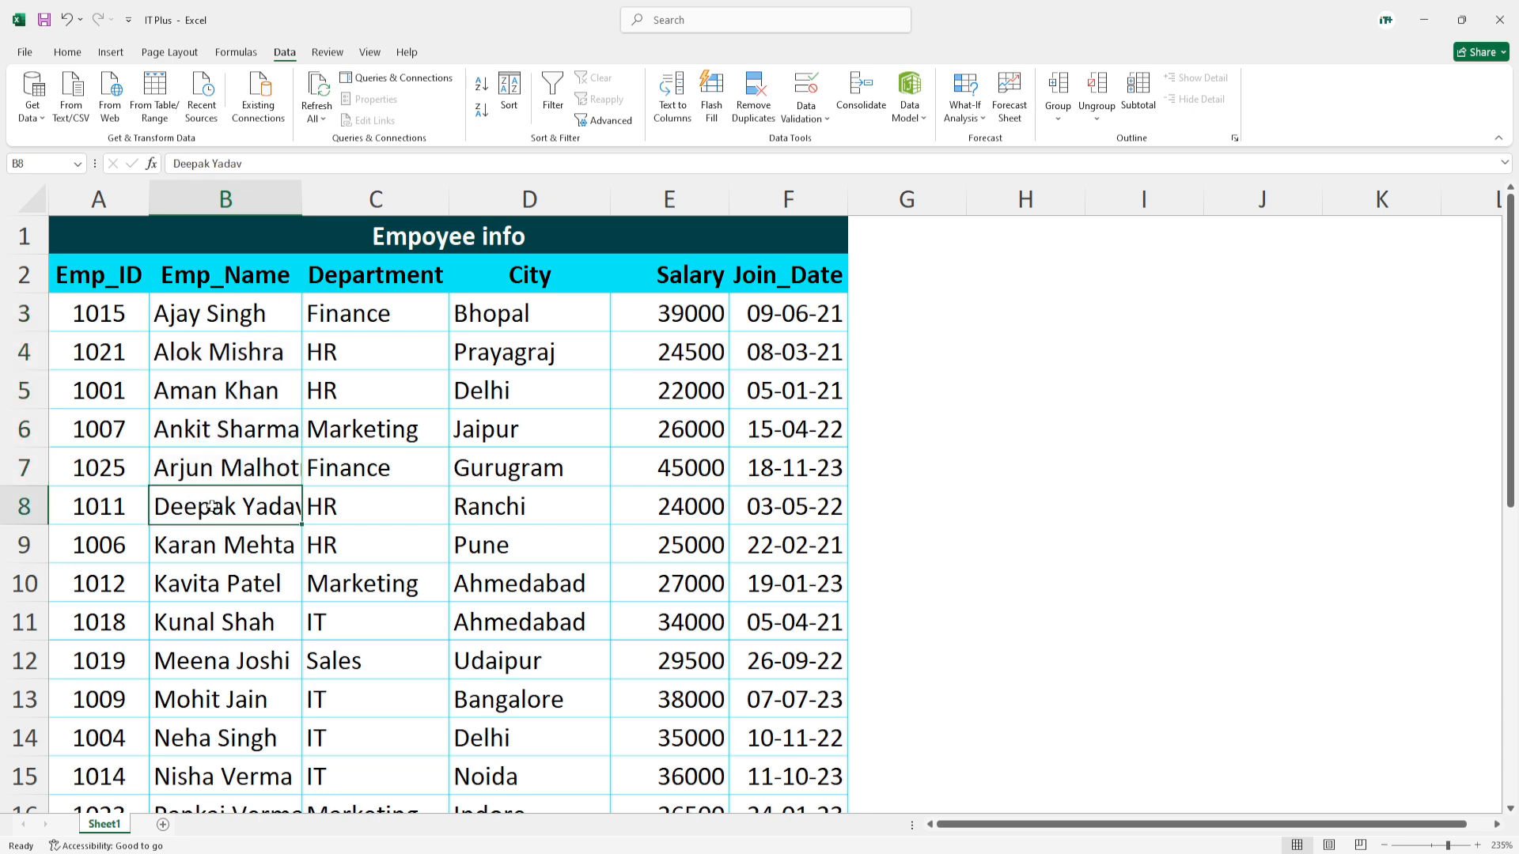
{"action": "left_click_drag", "start_coordinate": [204, 574], "coordinate": [204, 705]}
{"action": "scroll", "coordinate": [261, 647], "scroll_direction": "down", "scroll_amount": 1}
{"action": "scroll", "coordinate": [261, 647], "scroll_direction": "down", "scroll_amount": 6}
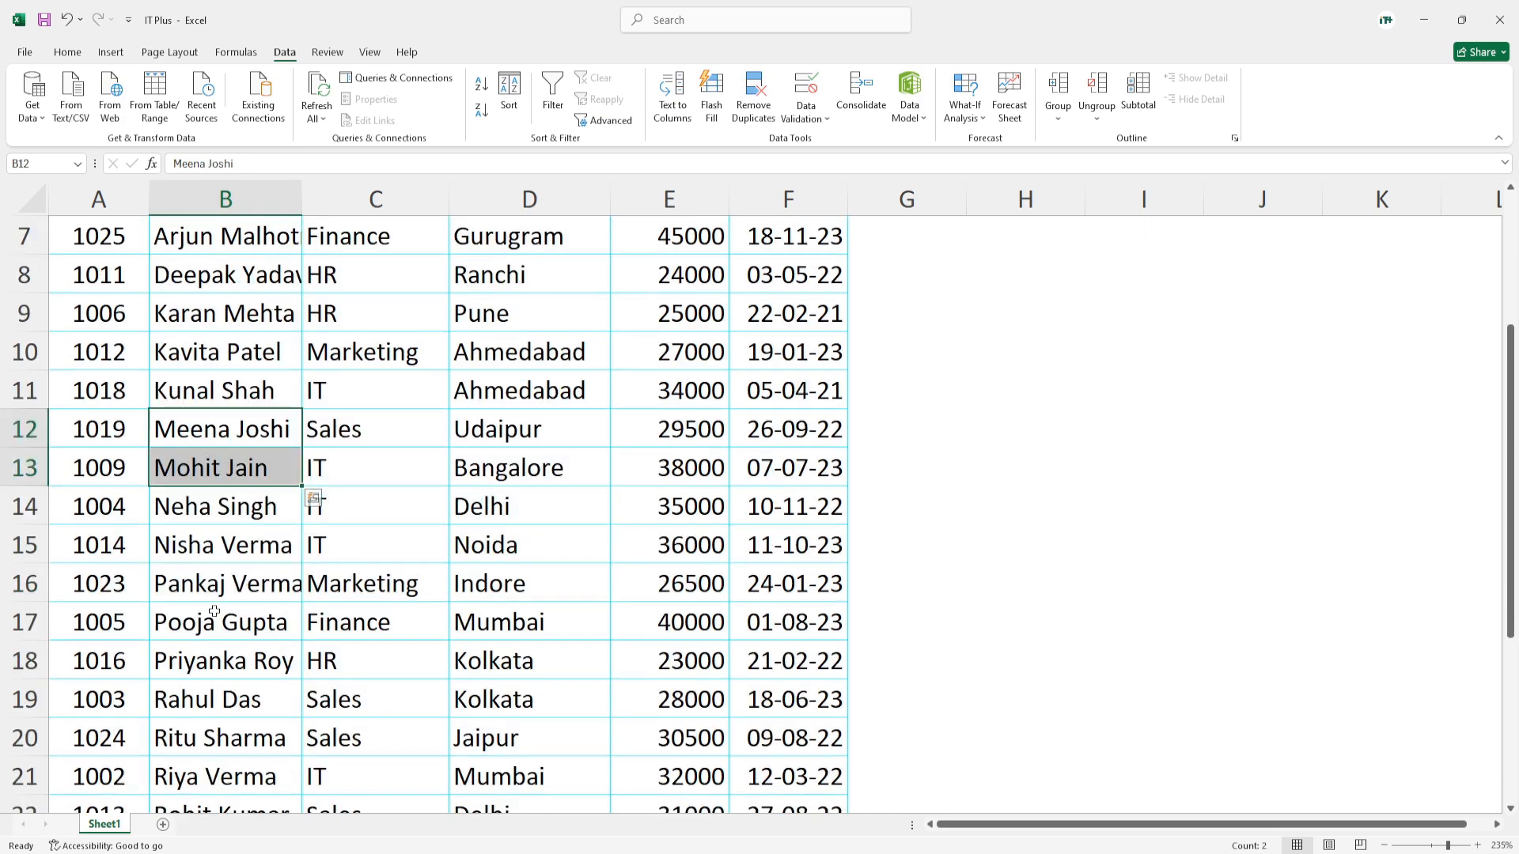
{"action": "left_click", "coordinate": [223, 438]}
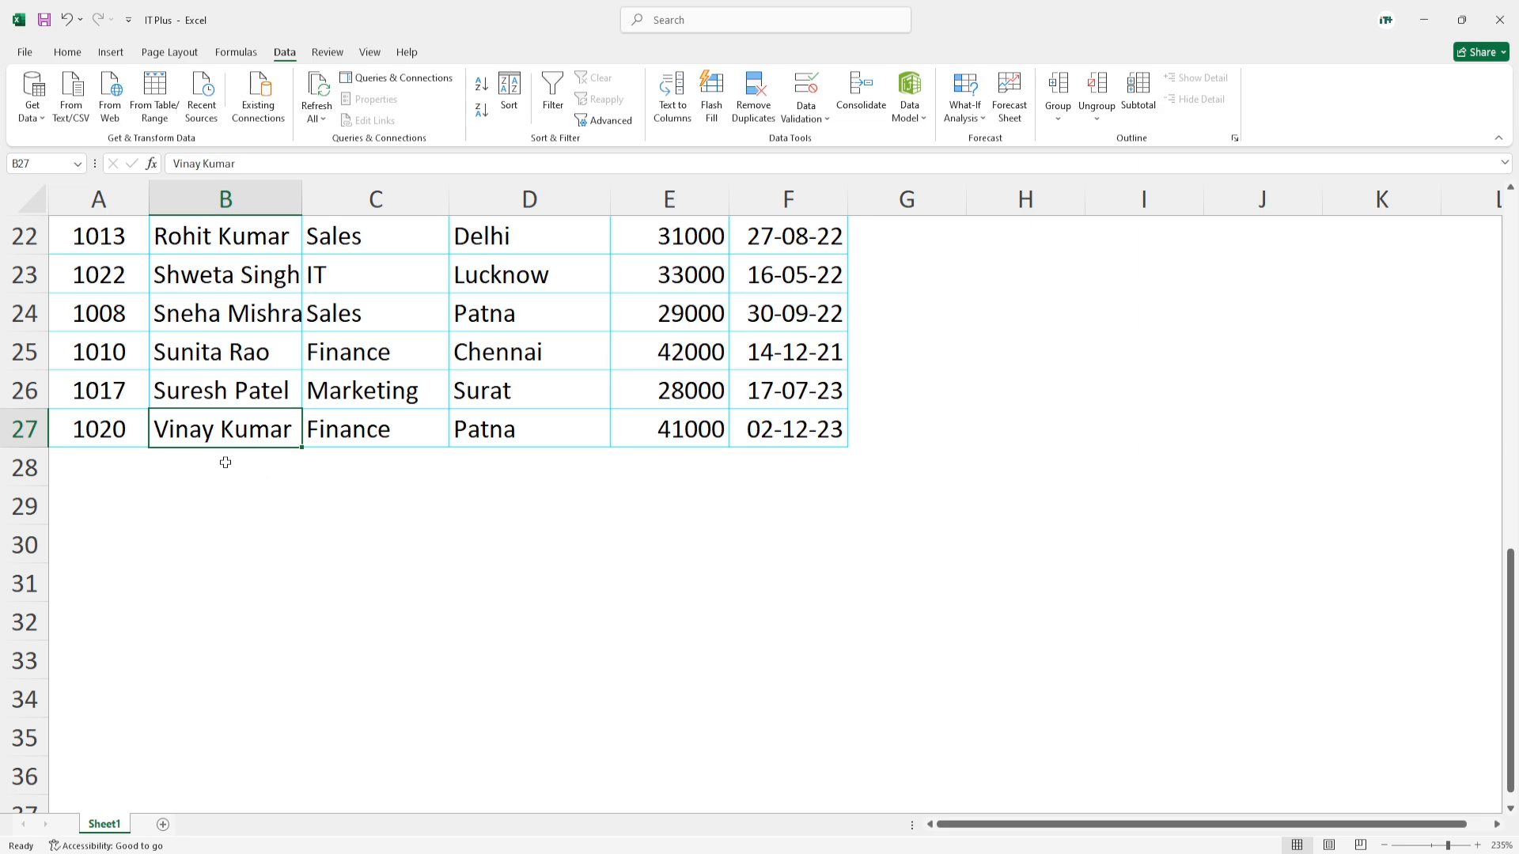
{"action": "scroll", "coordinate": [254, 485], "scroll_direction": "up", "scroll_amount": 6}
{"action": "scroll", "coordinate": [247, 477], "scroll_direction": "up", "scroll_amount": 1}
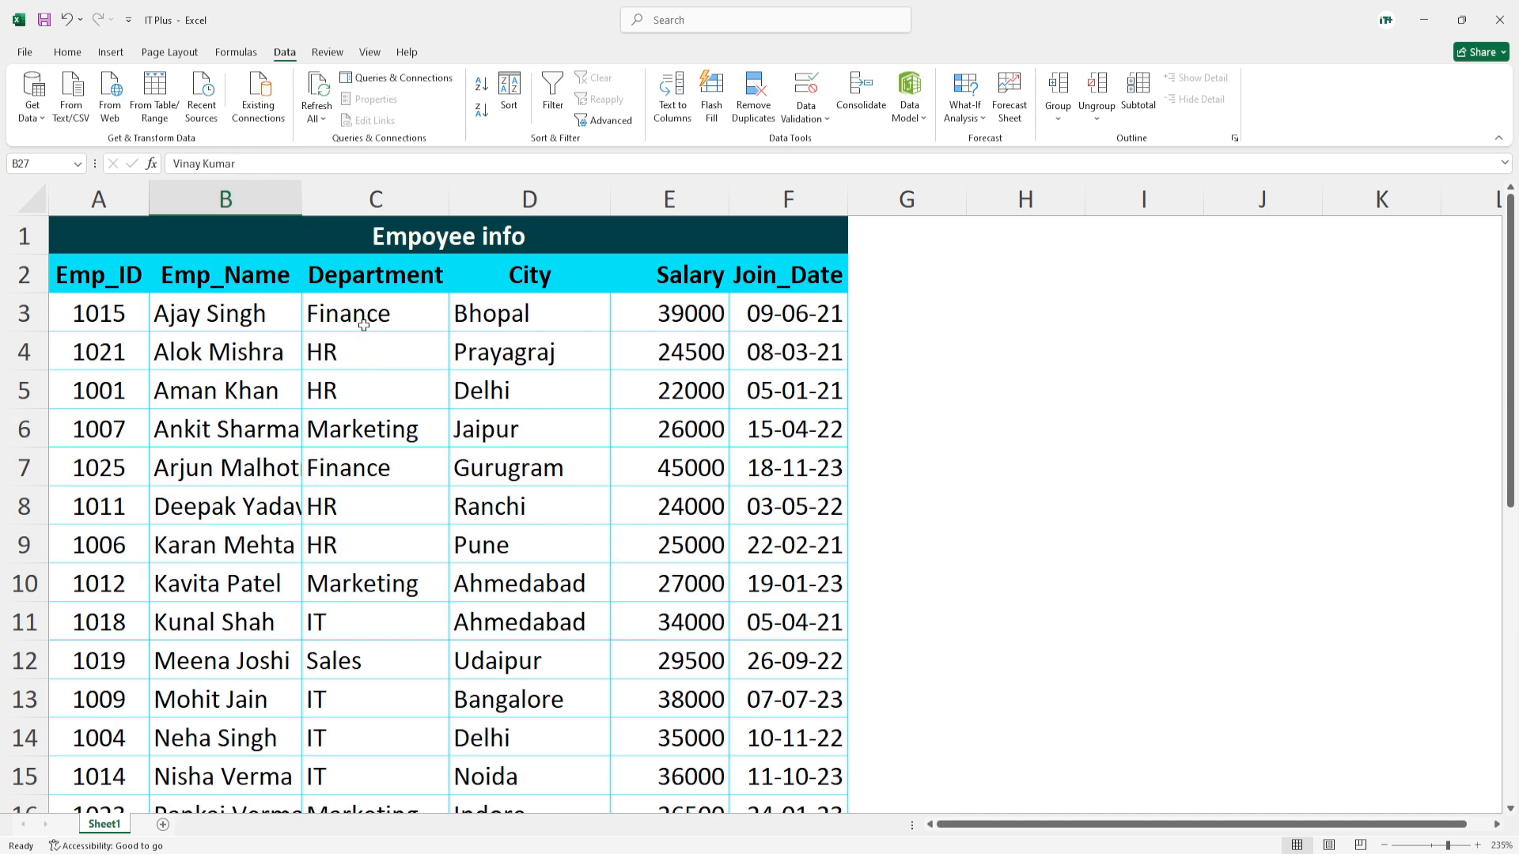
Sort the employee table by Department from A to Z, expanding the selection, and check the department groups down the column
{"action": "left_click", "coordinate": [354, 278]}
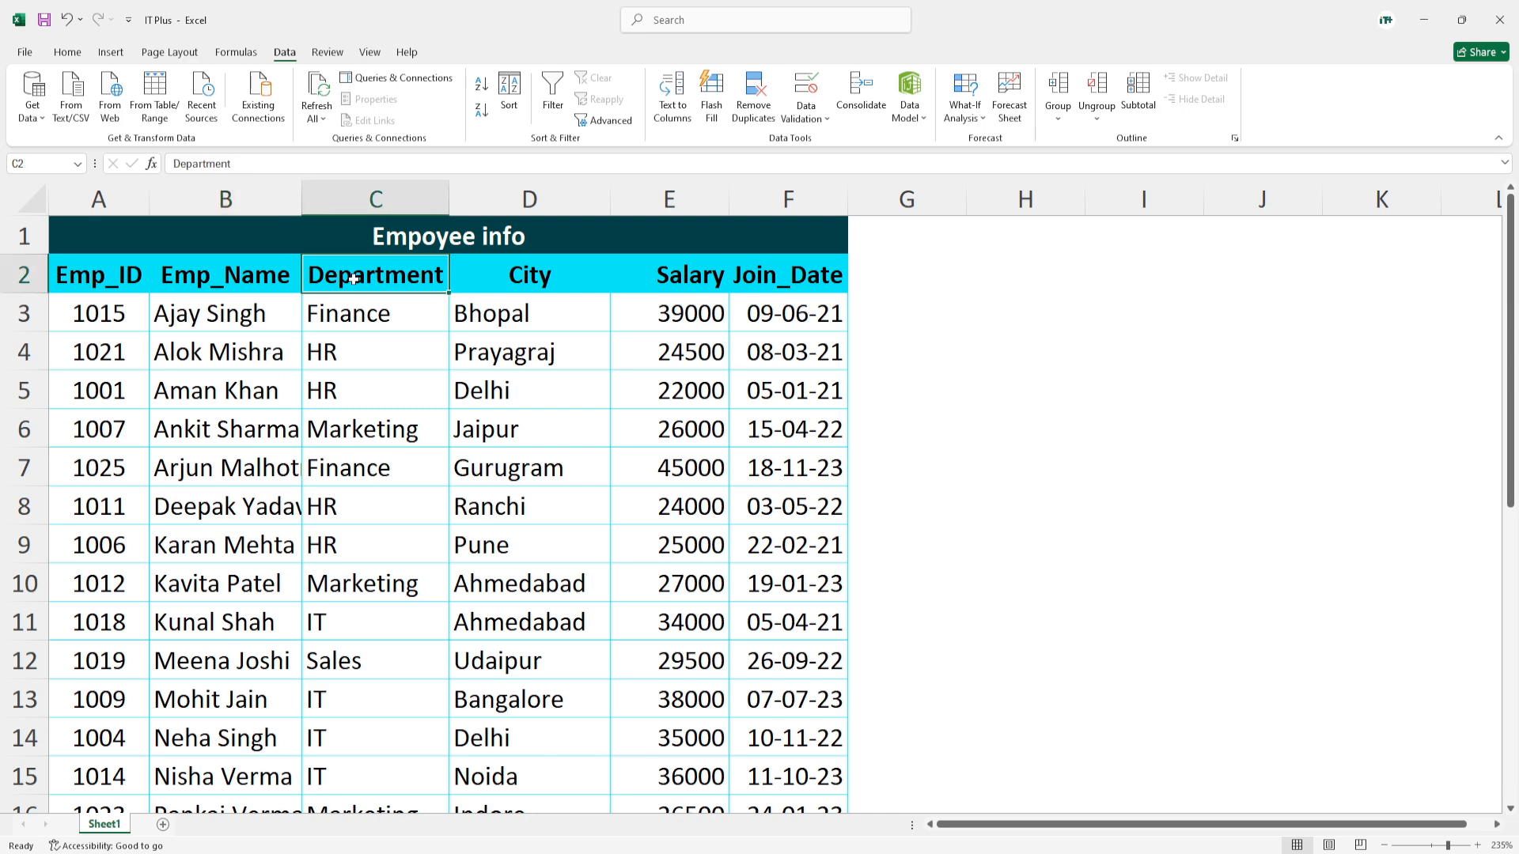
{"action": "key", "text": "ctrl+shift+Down"}
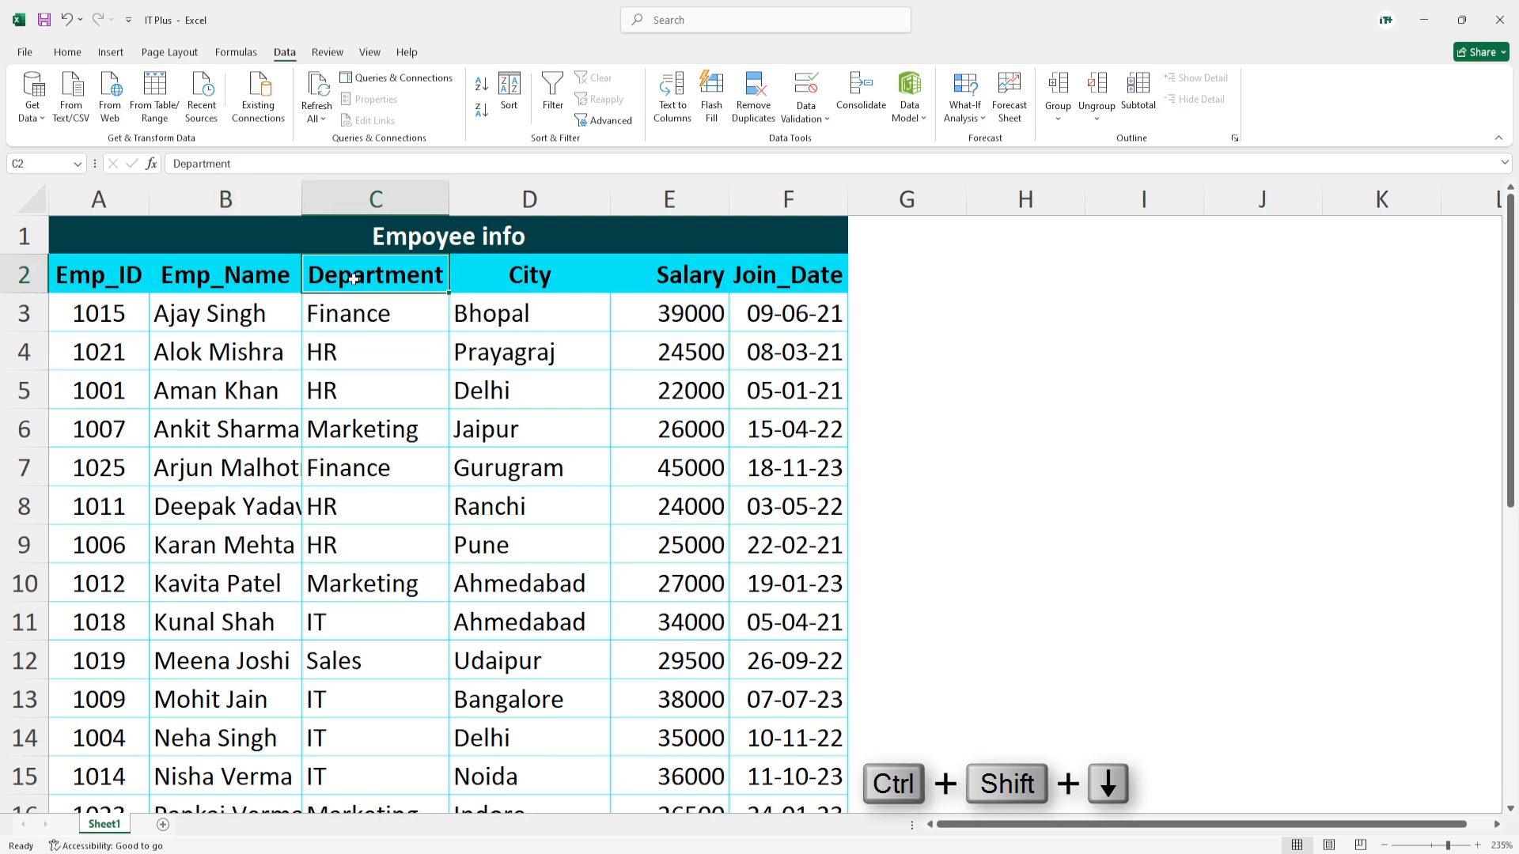
{"action": "key", "text": "ctrl+shift+Down"}
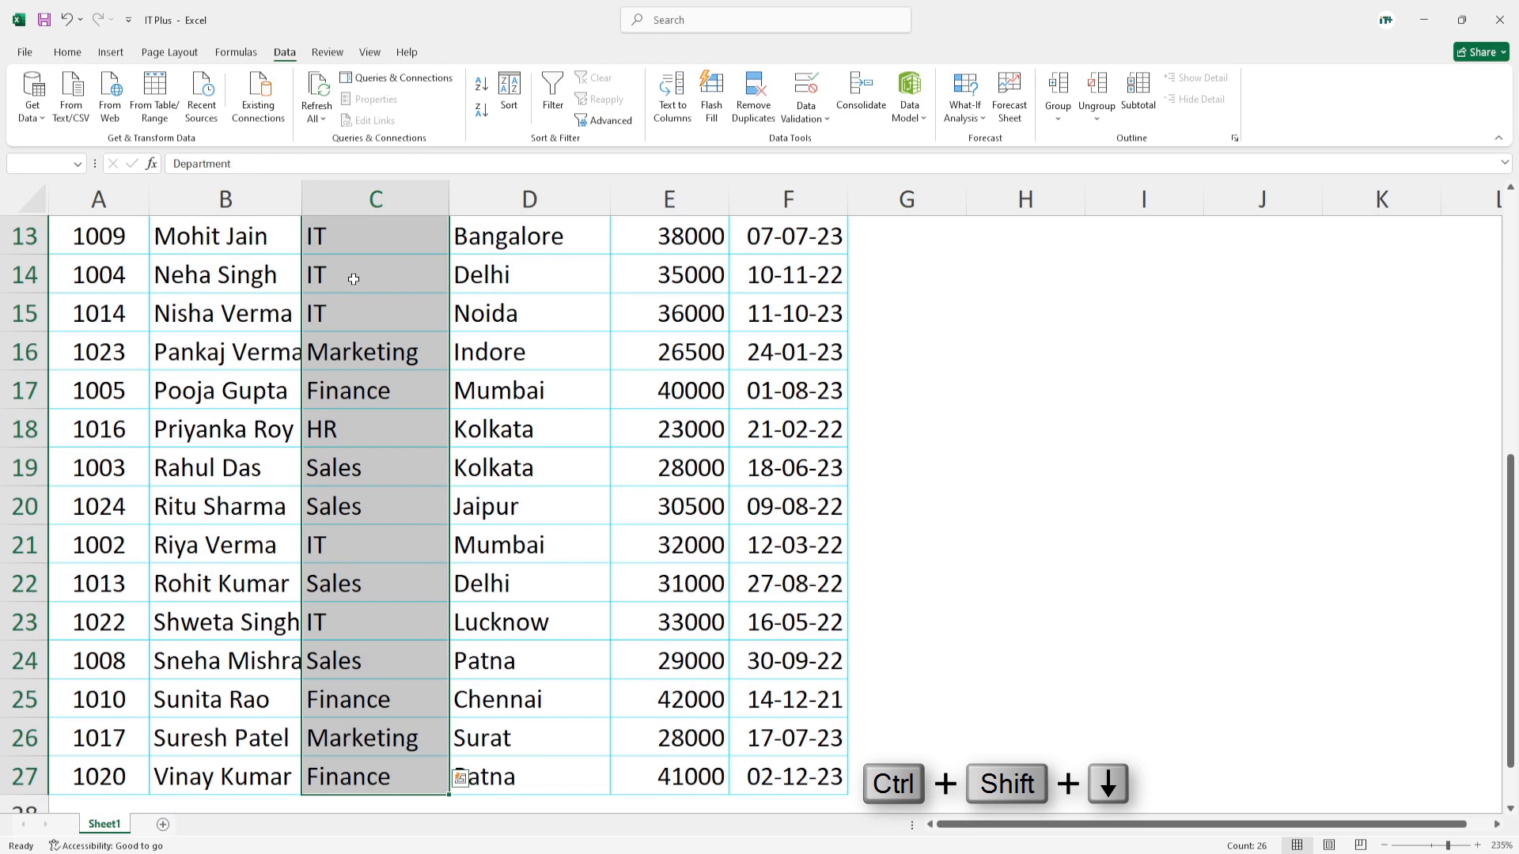
{"action": "scroll", "coordinate": [372, 312], "scroll_direction": "up", "scroll_amount": 4}
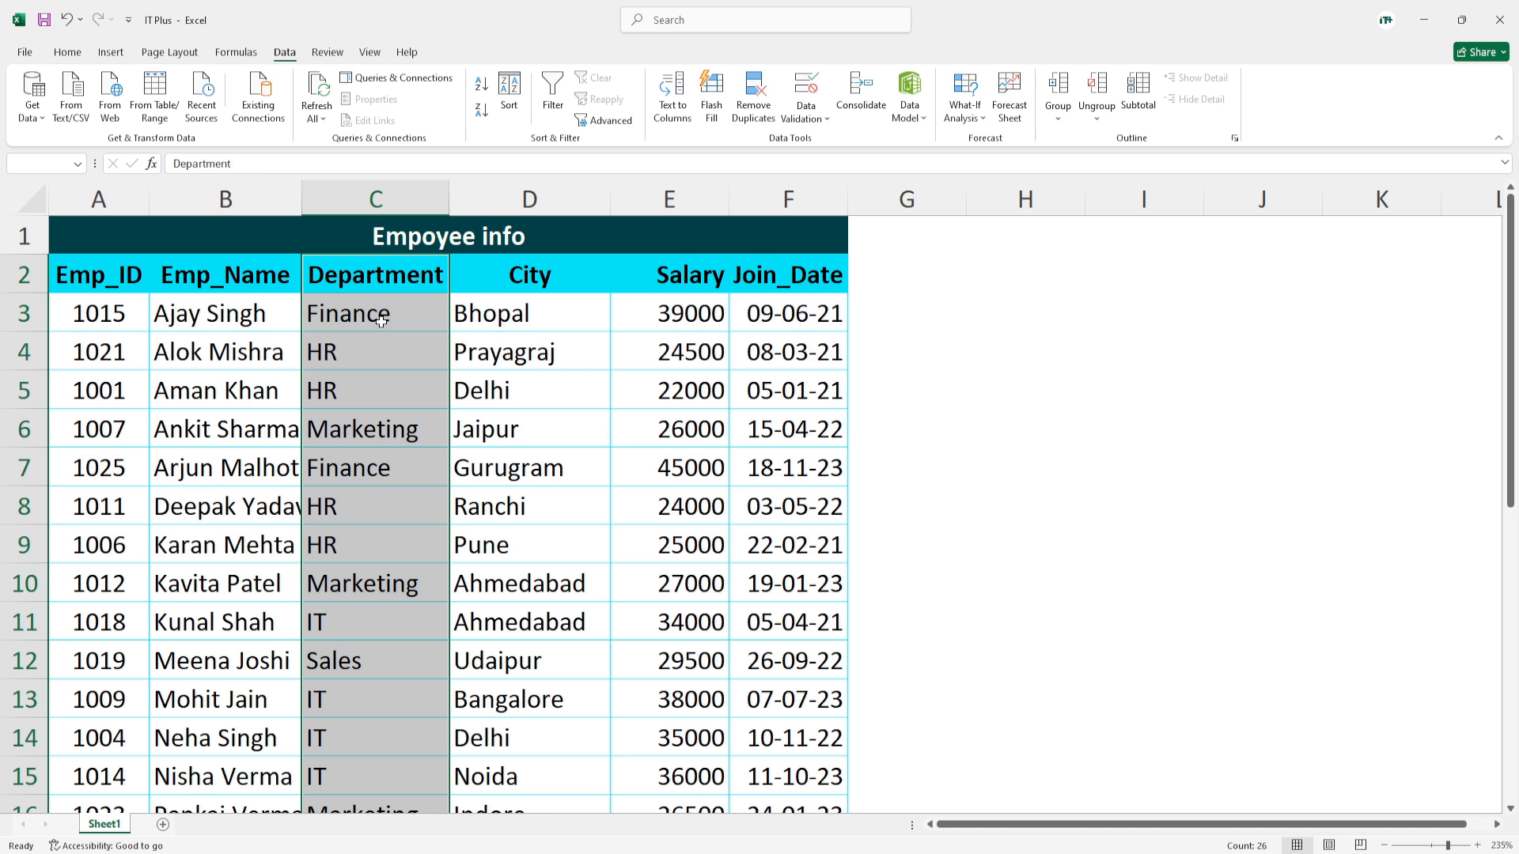
{"action": "left_click", "coordinate": [481, 92]}
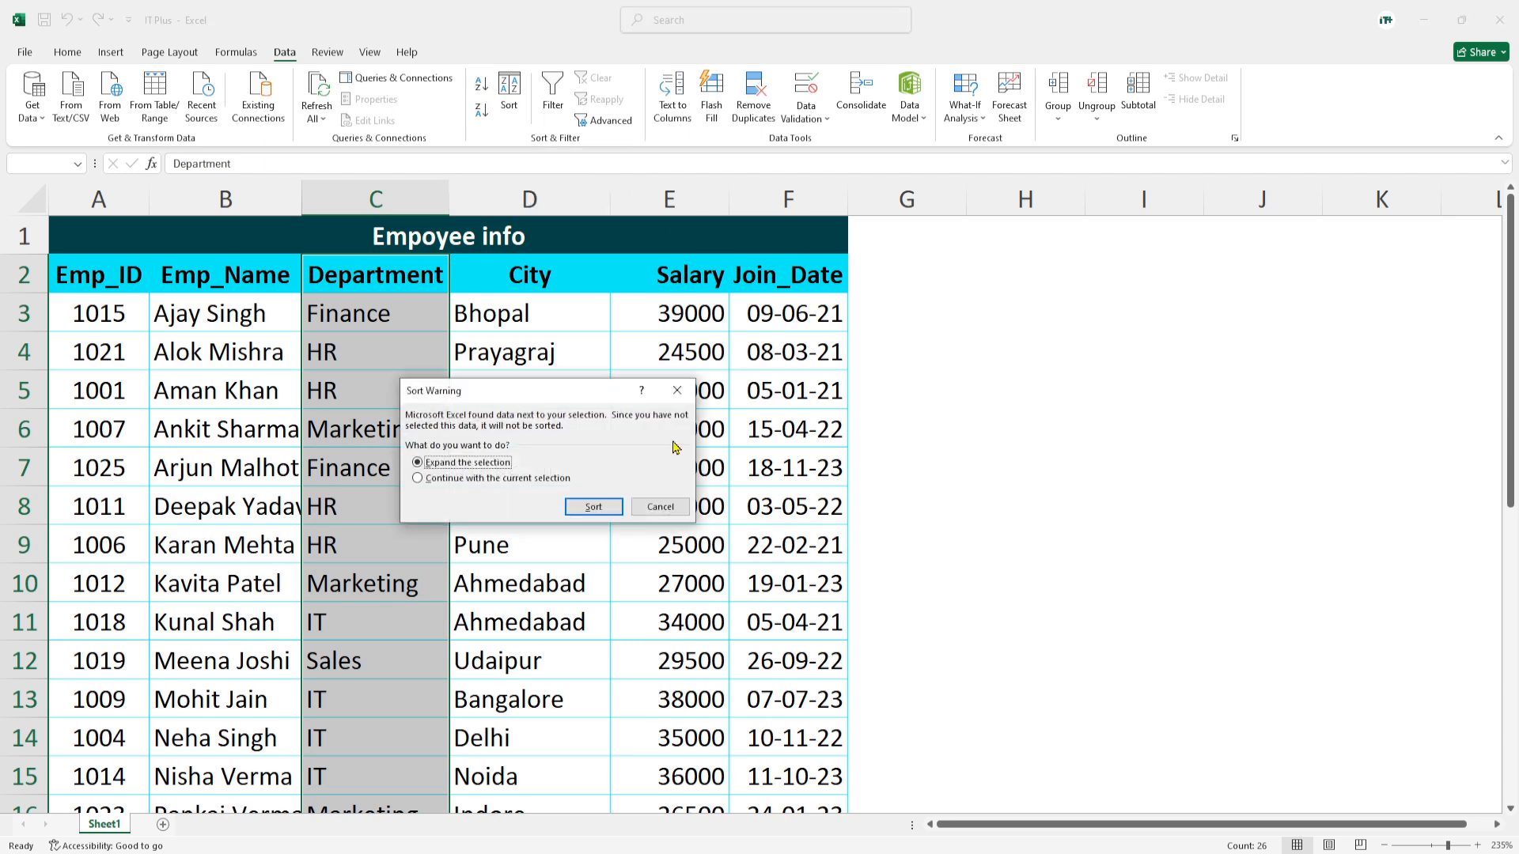
{"action": "left_click_drag", "start_coordinate": [537, 401], "coordinate": [641, 420]}
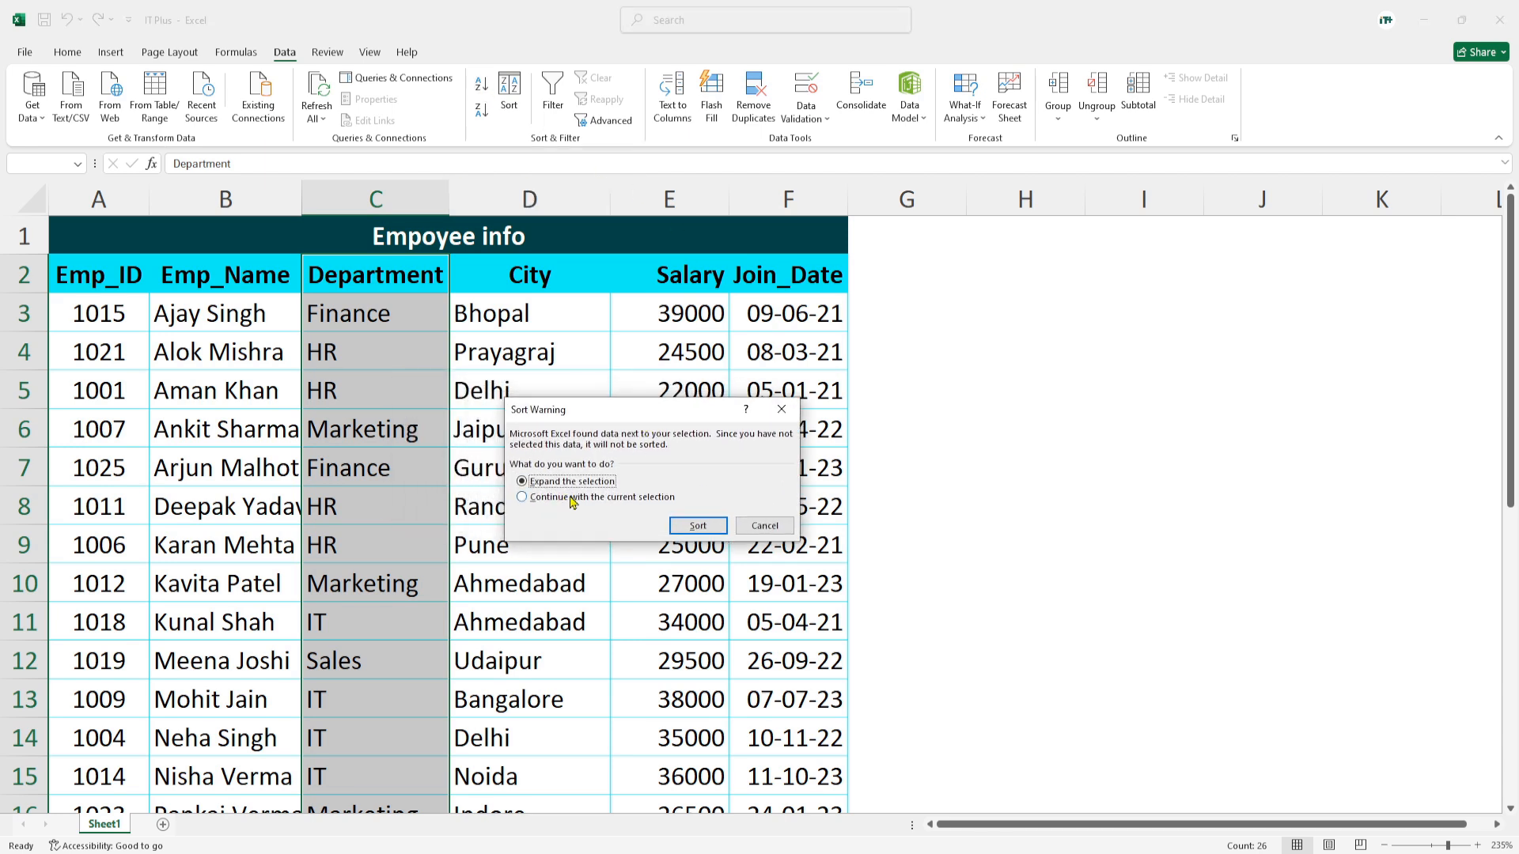
{"action": "left_click", "coordinate": [709, 528]}
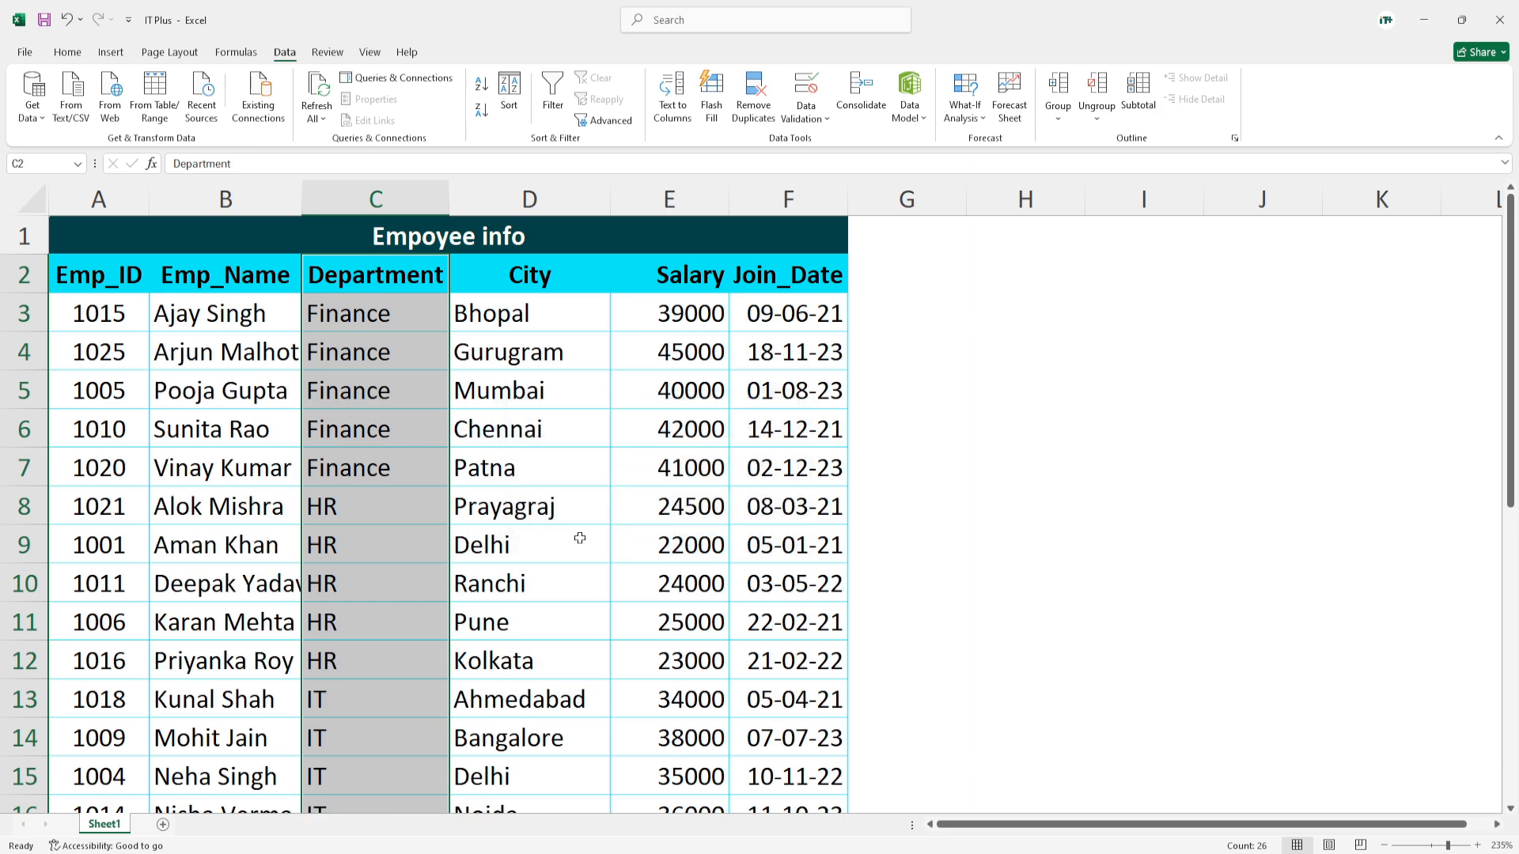
{"action": "left_click_drag", "start_coordinate": [354, 343], "coordinate": [345, 663]}
{"action": "scroll", "coordinate": [386, 567], "scroll_direction": "down", "scroll_amount": 3}
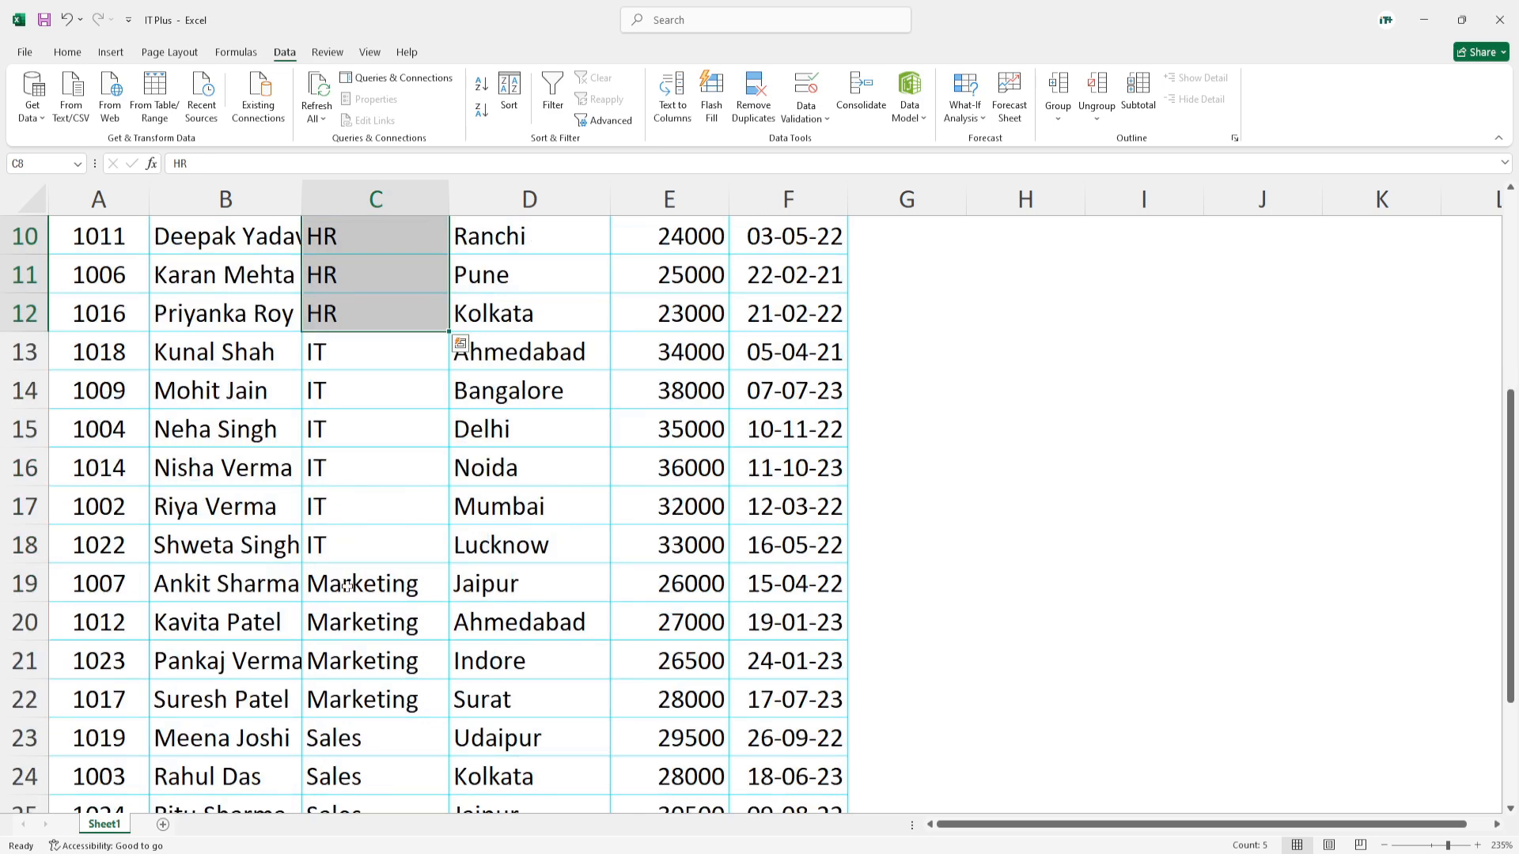
{"action": "scroll", "coordinate": [386, 567], "scroll_direction": "down", "scroll_amount": 3}
{"action": "scroll", "coordinate": [368, 507], "scroll_direction": "up", "scroll_amount": 6}
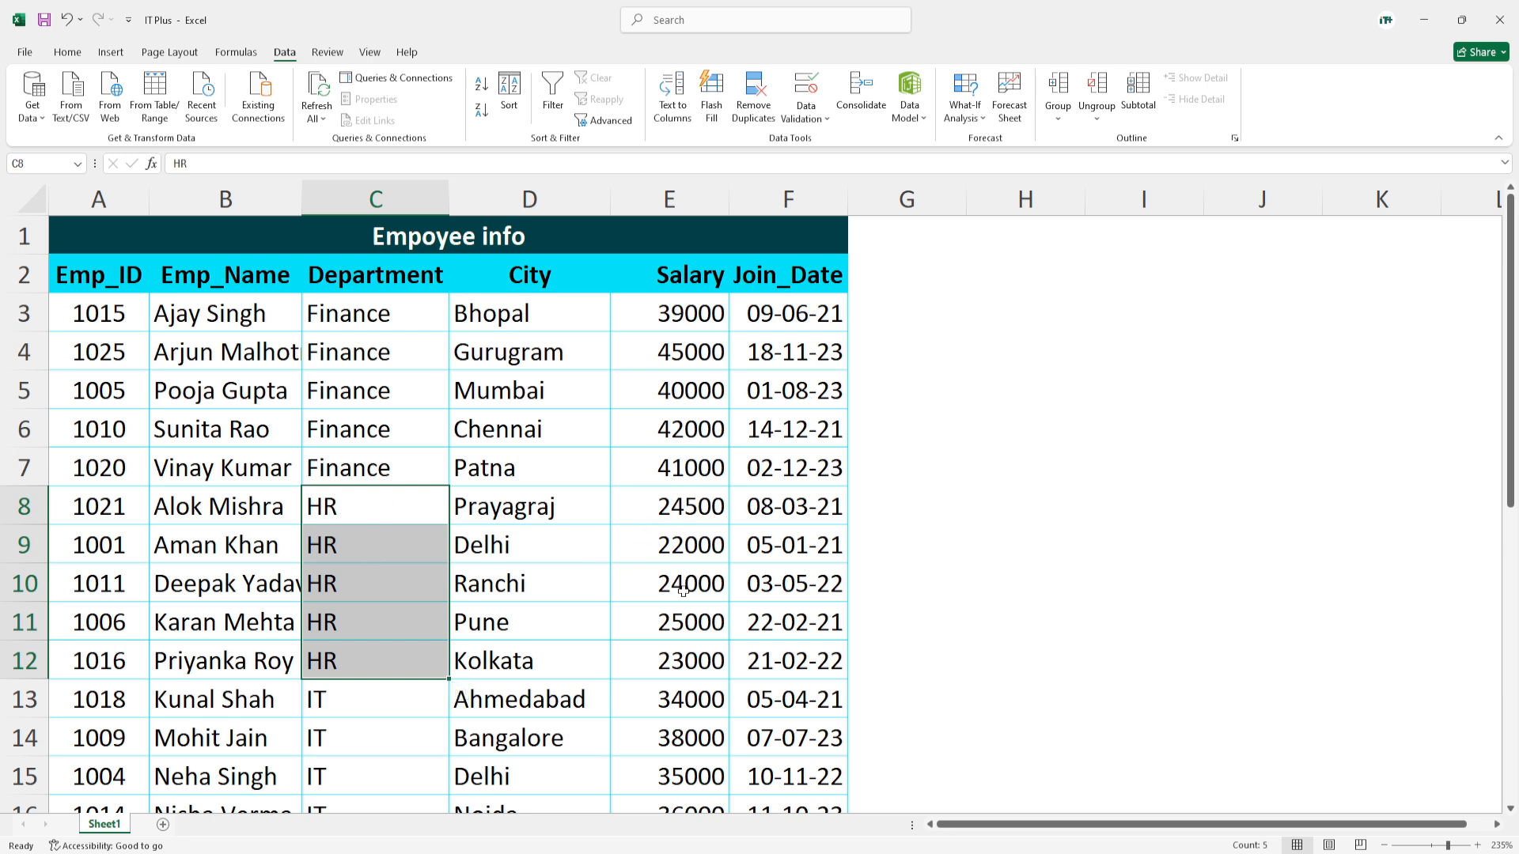
Sort the employee table by Salary from smallest to largest, expanding the selection, and check the first and last salaries
{"action": "left_click", "coordinate": [661, 279]}
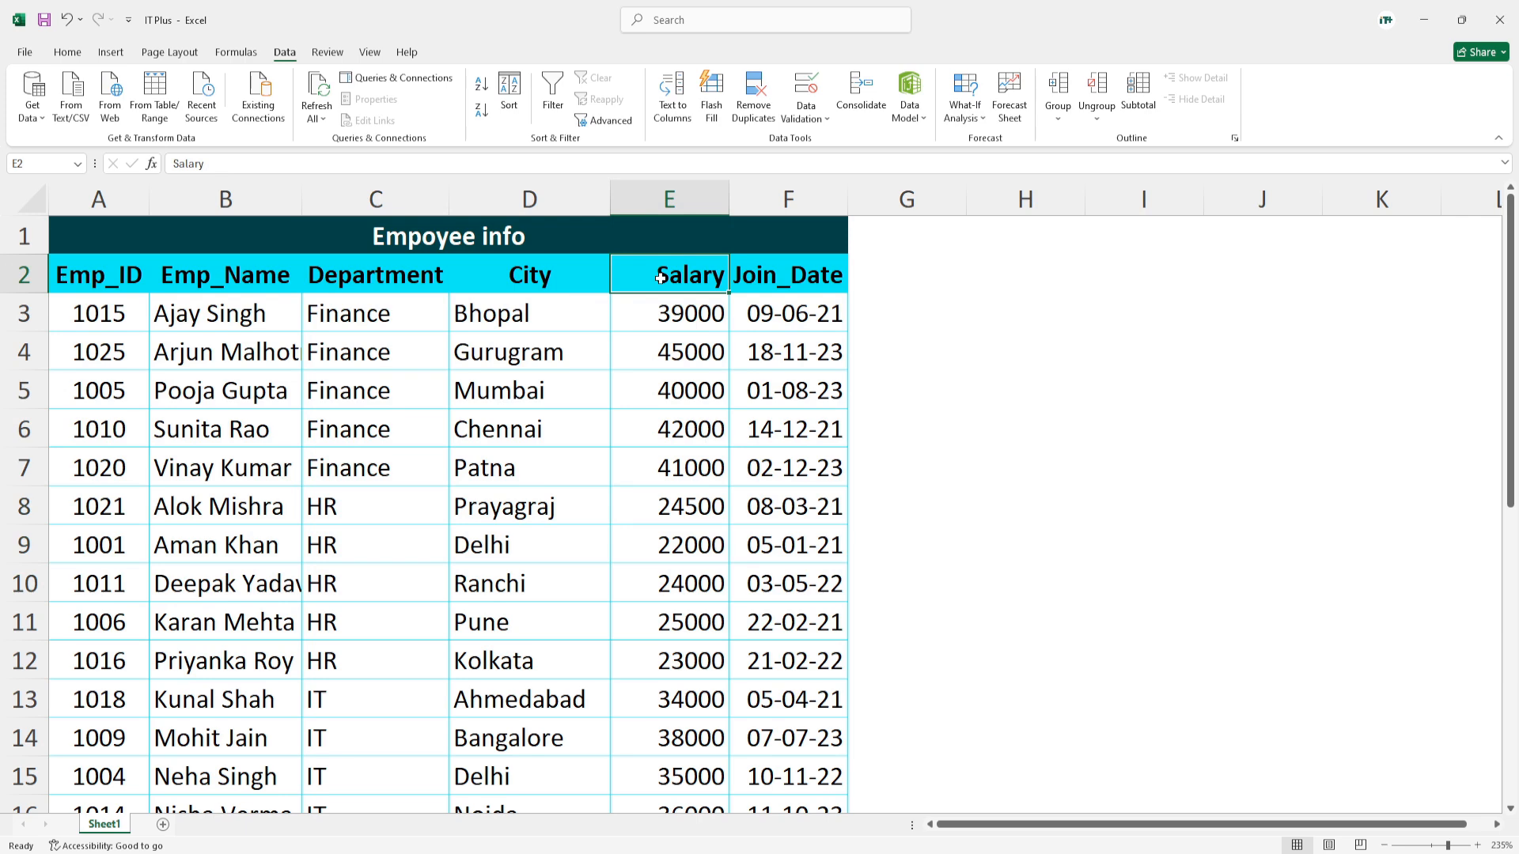
{"action": "key", "text": "ctrl+shift+Down"}
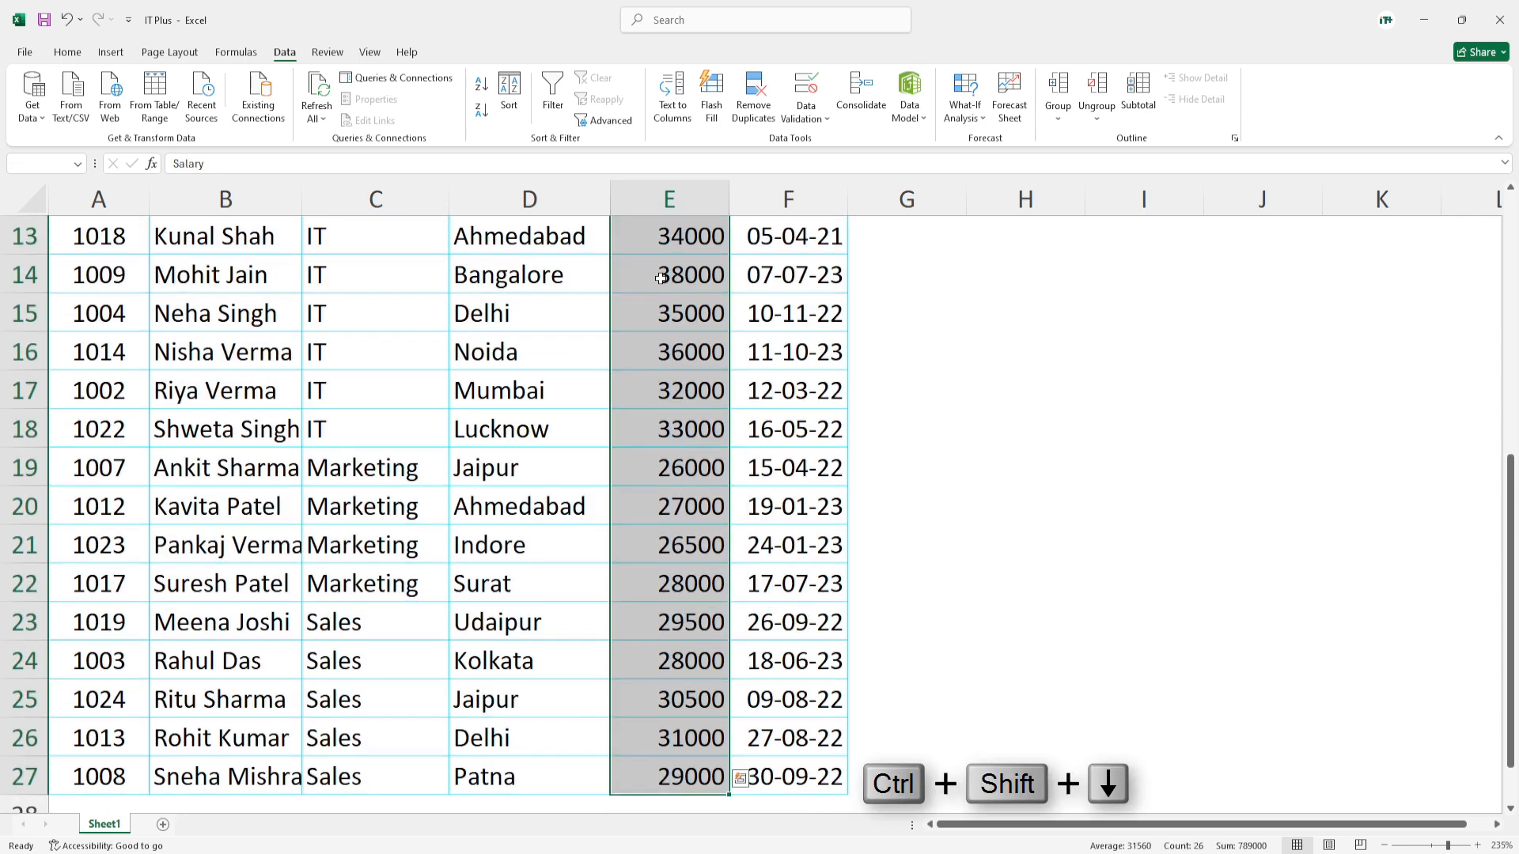
{"action": "scroll", "coordinate": [722, 370], "scroll_direction": "up", "scroll_amount": 4}
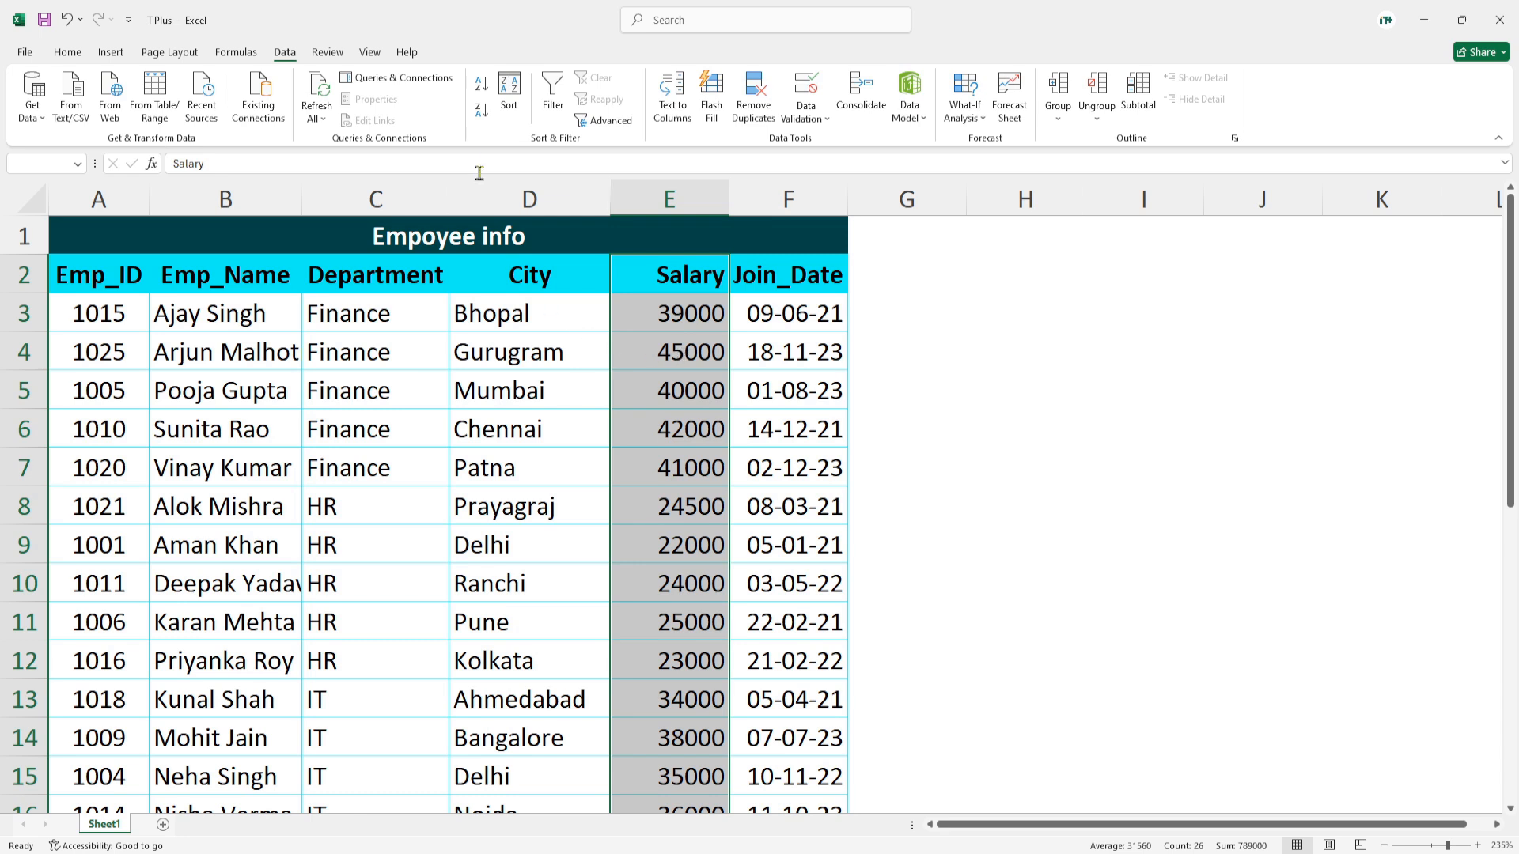
{"action": "left_click", "coordinate": [480, 89]}
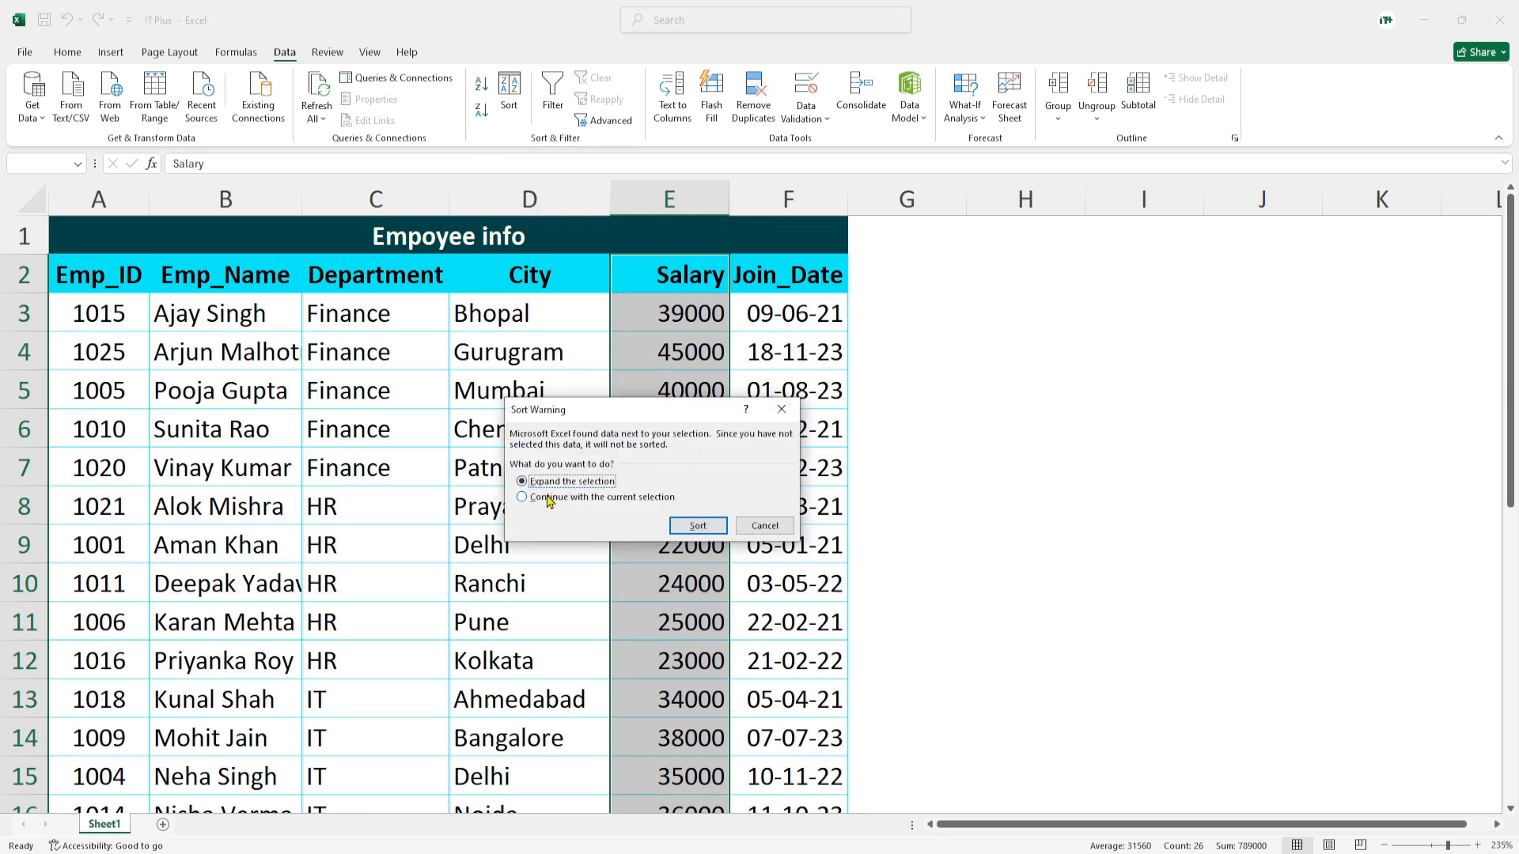
{"action": "left_click", "coordinate": [697, 527]}
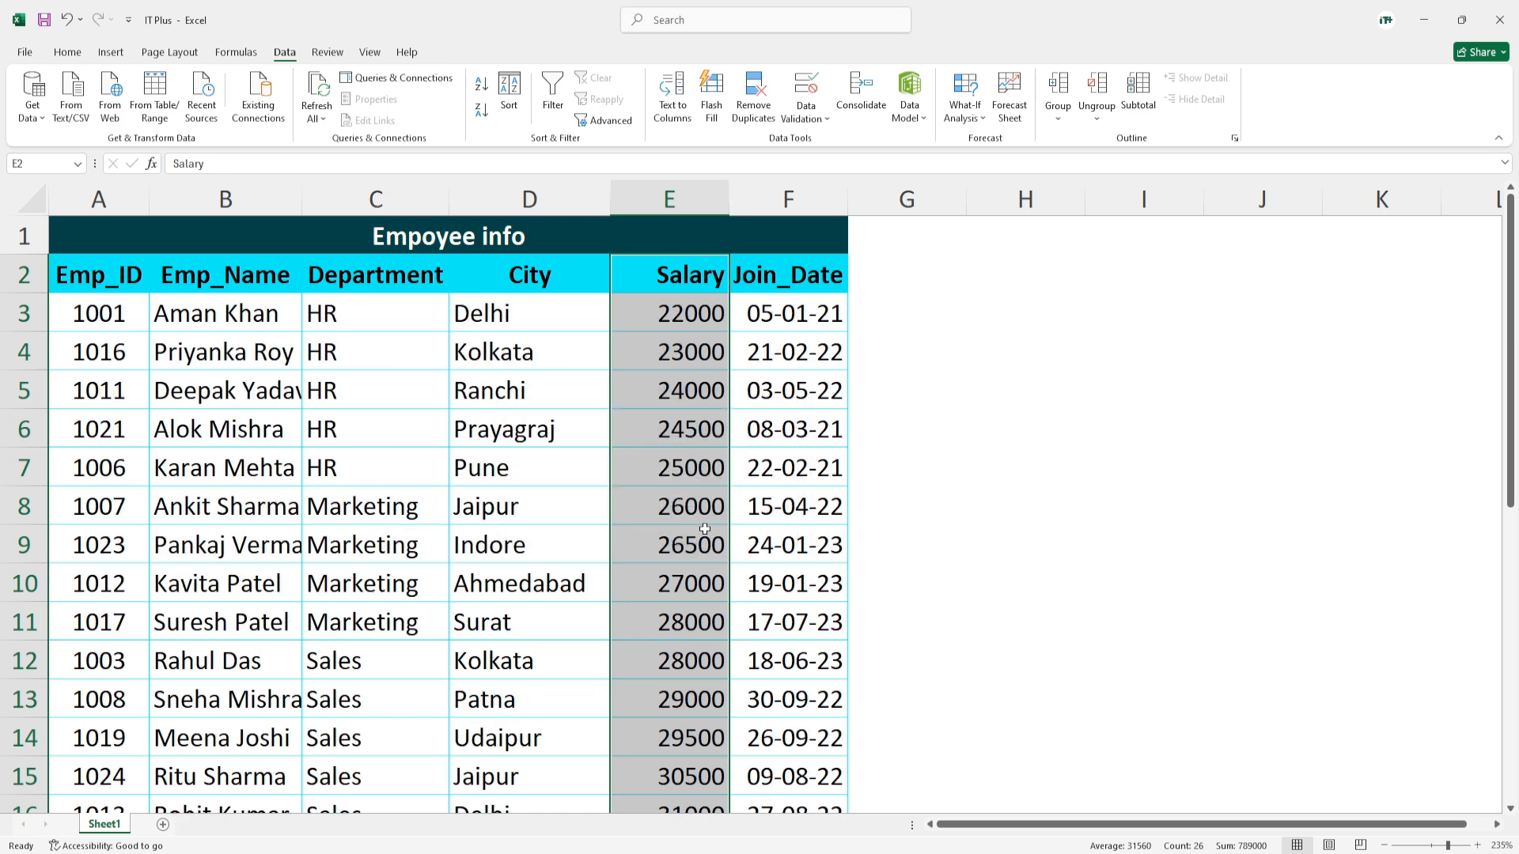
{"action": "left_click", "coordinate": [690, 321]}
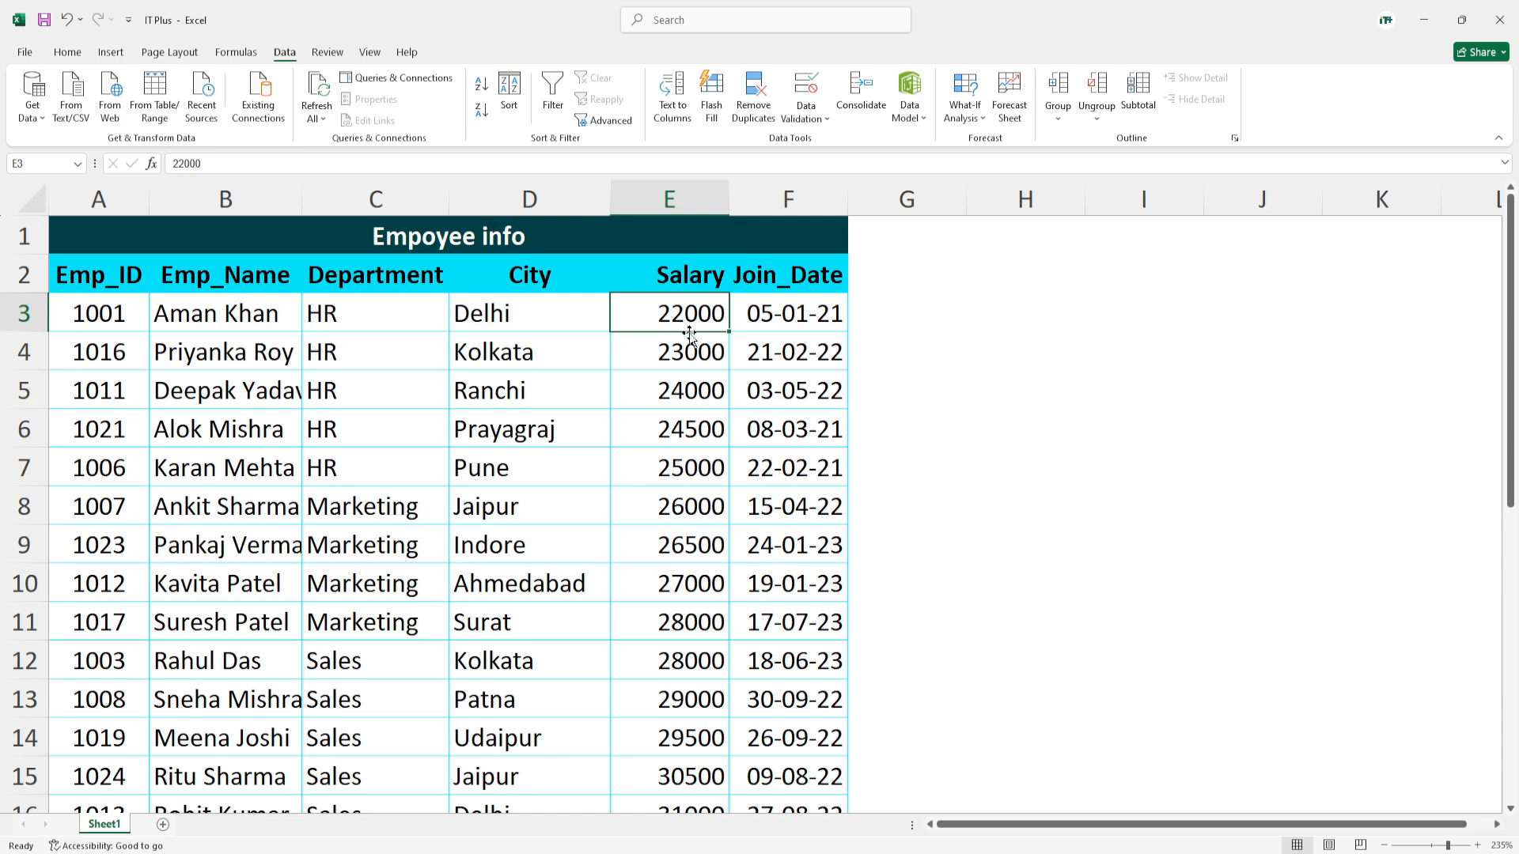
{"action": "scroll", "coordinate": [688, 332], "scroll_direction": "down", "scroll_amount": 6}
{"action": "left_click", "coordinate": [688, 555]}
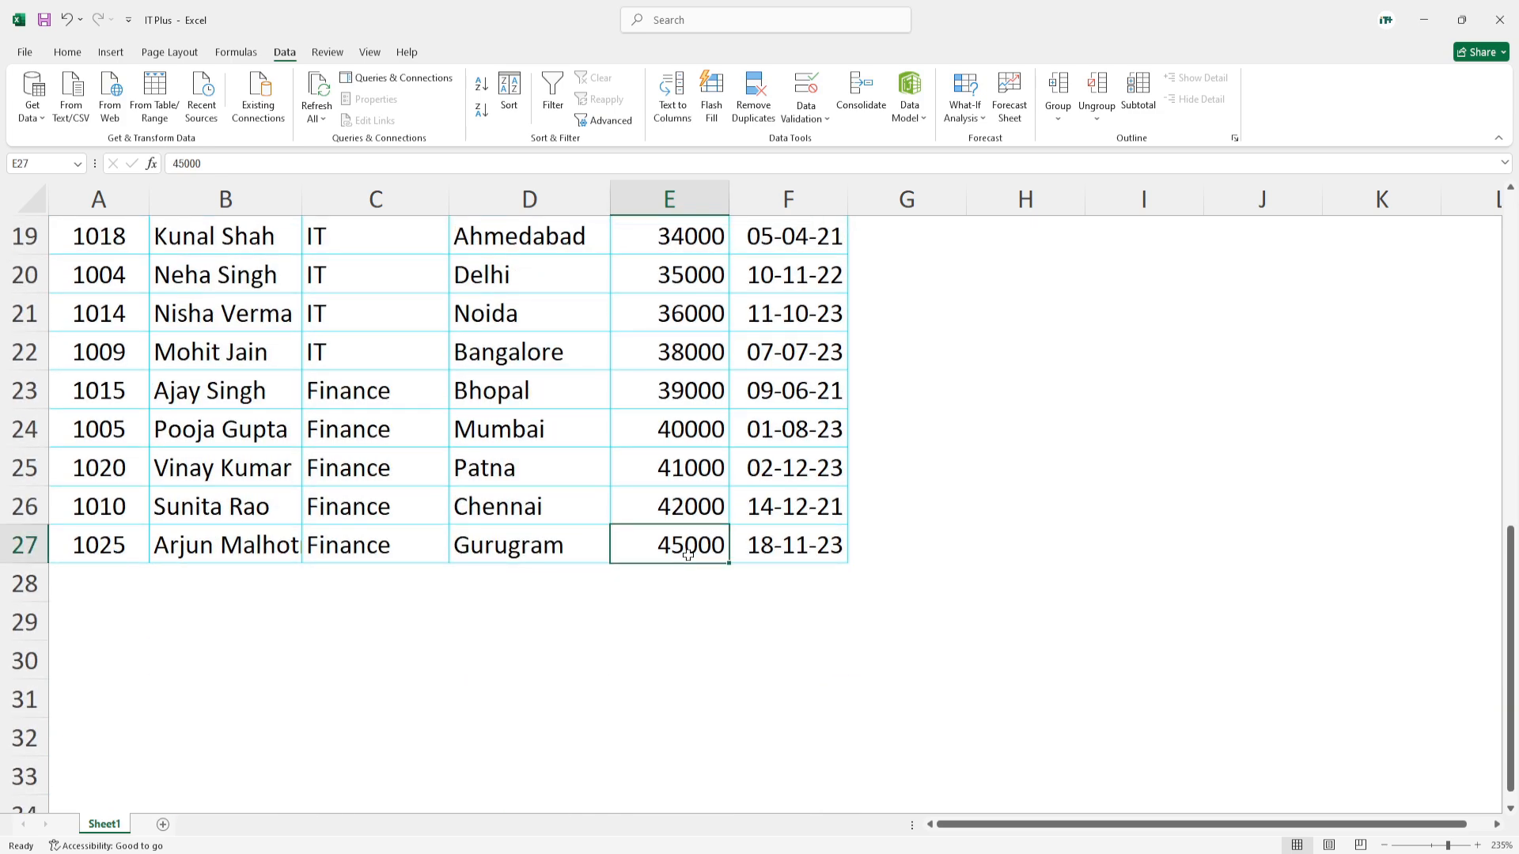
{"action": "scroll", "coordinate": [691, 545], "scroll_direction": "up", "scroll_amount": 6}
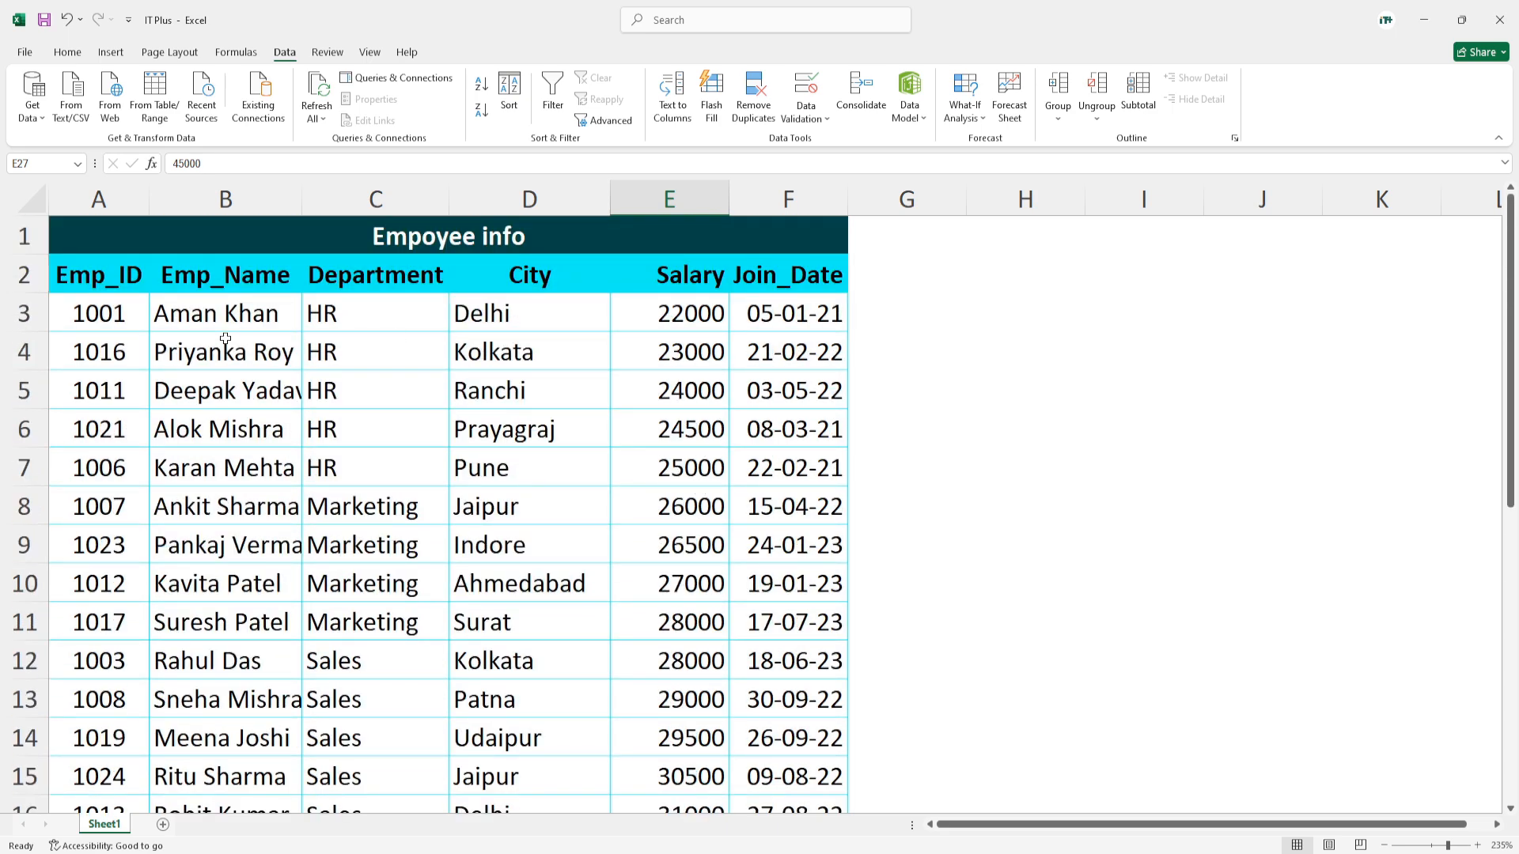
Widen the Emp_Name column until the longest employee names fit
{"action": "scroll", "coordinate": [688, 515], "scroll_direction": "down", "scroll_amount": 7}
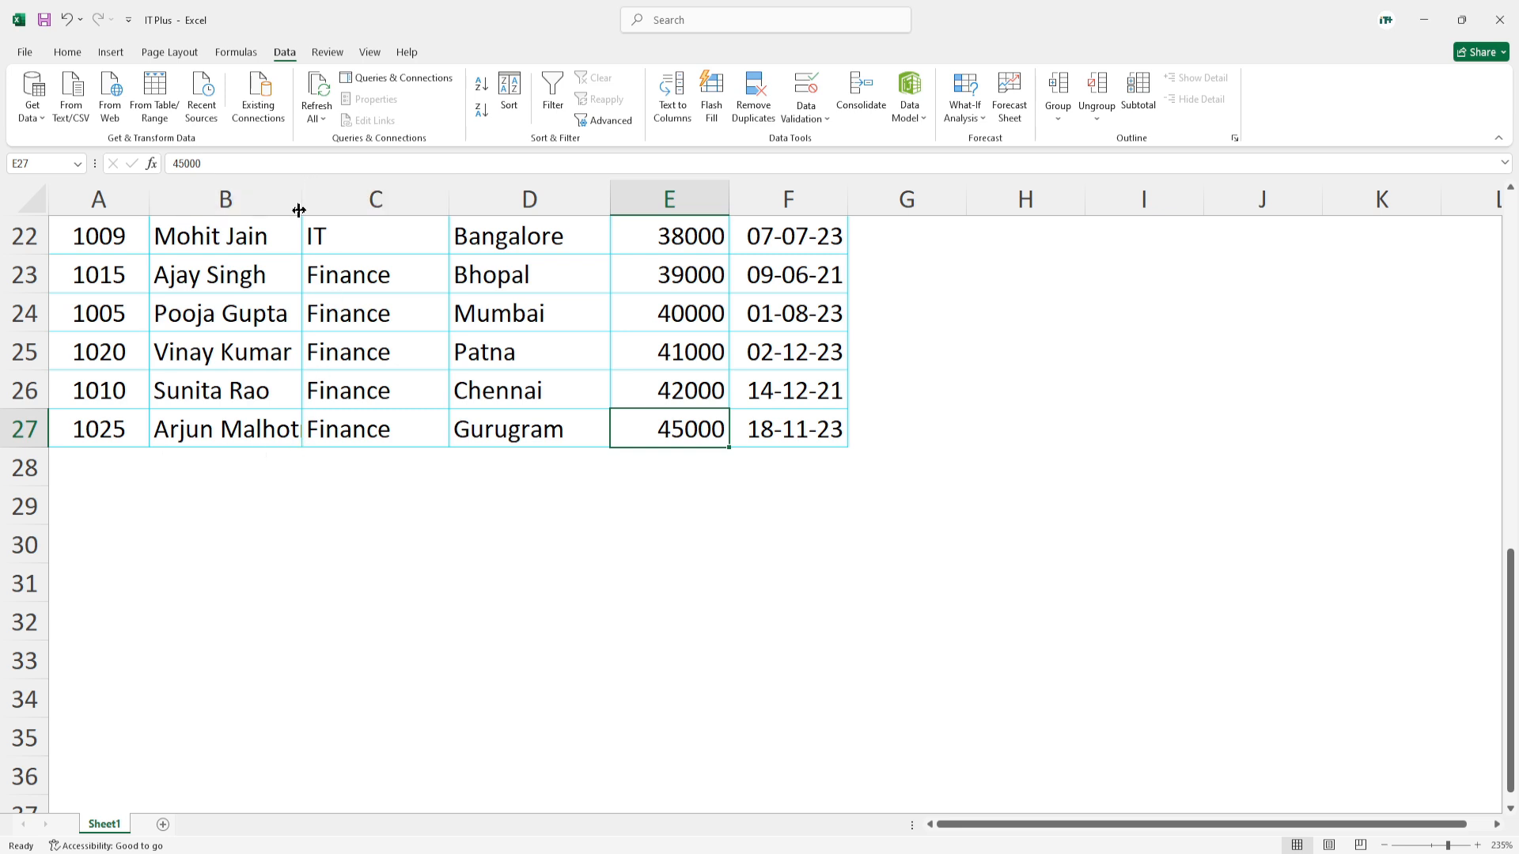
{"action": "left_click_drag", "start_coordinate": [299, 209], "coordinate": [348, 207]}
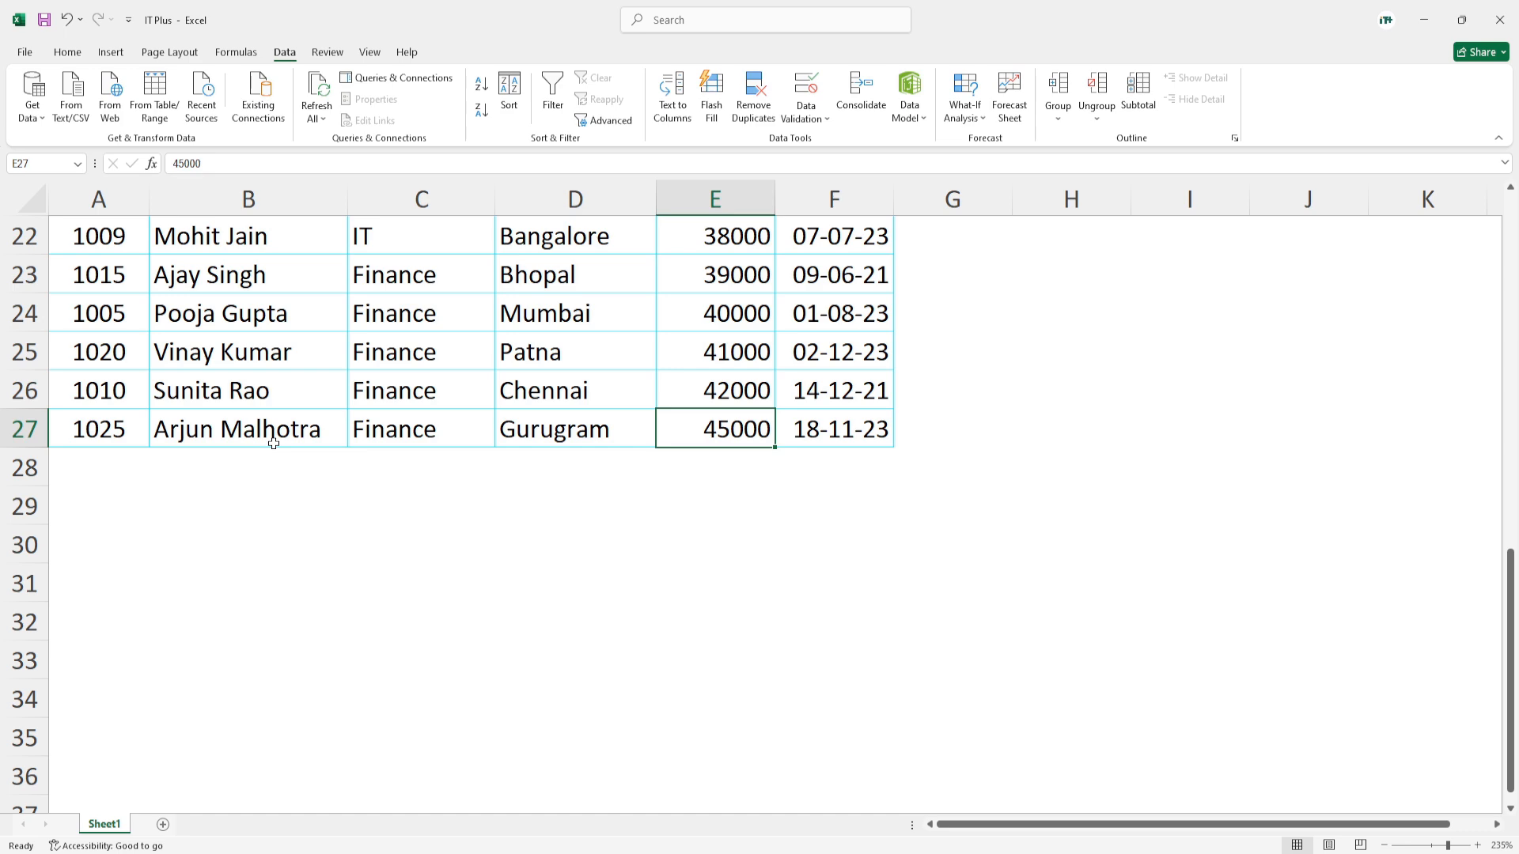
{"action": "scroll", "coordinate": [620, 434], "scroll_direction": "up", "scroll_amount": 7}
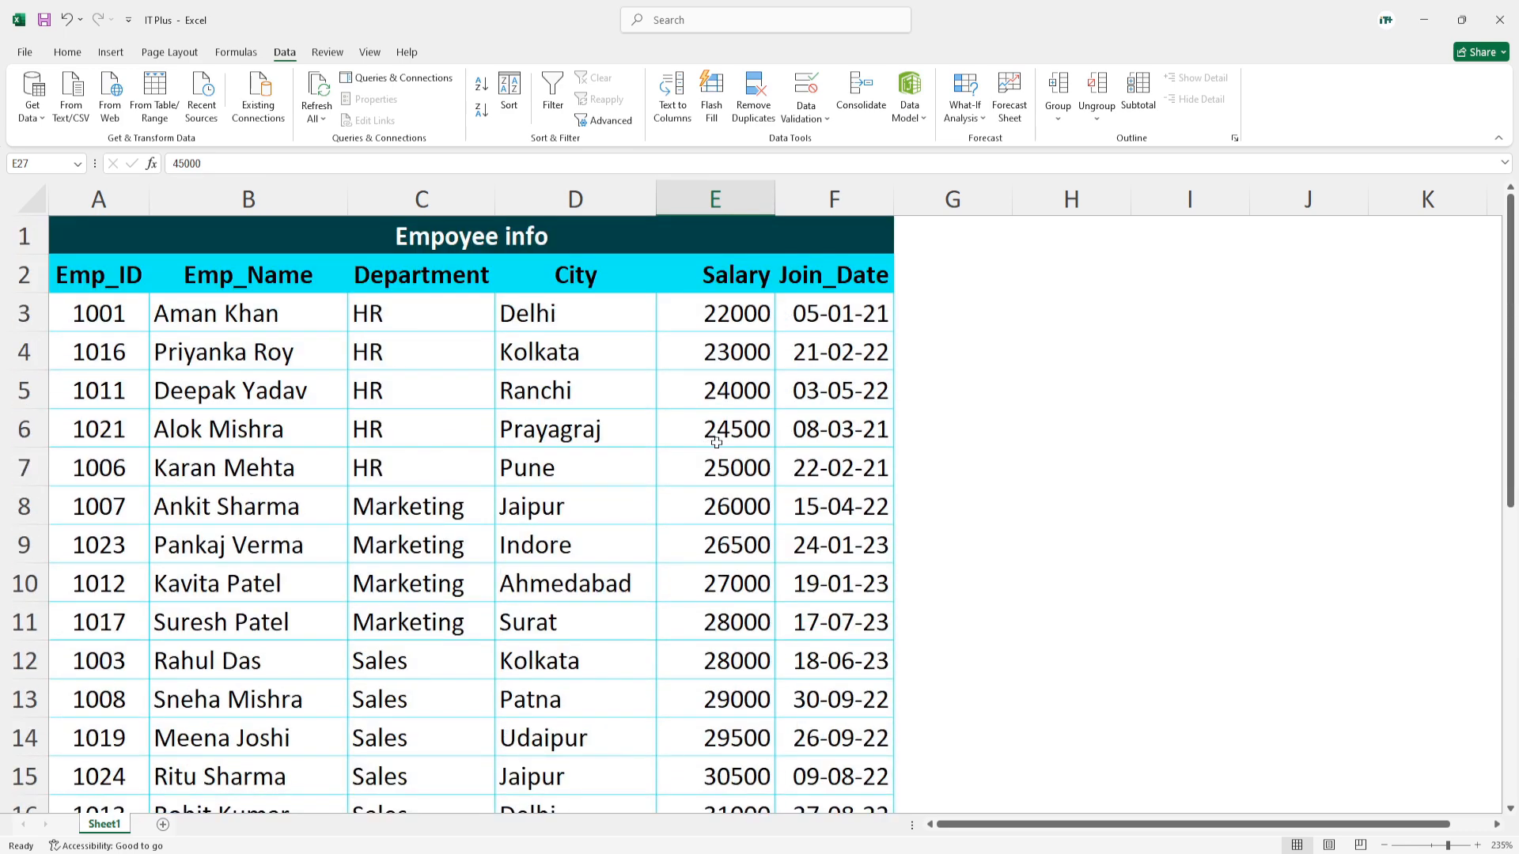
{"action": "left_click_drag", "start_coordinate": [225, 318], "coordinate": [225, 544]}
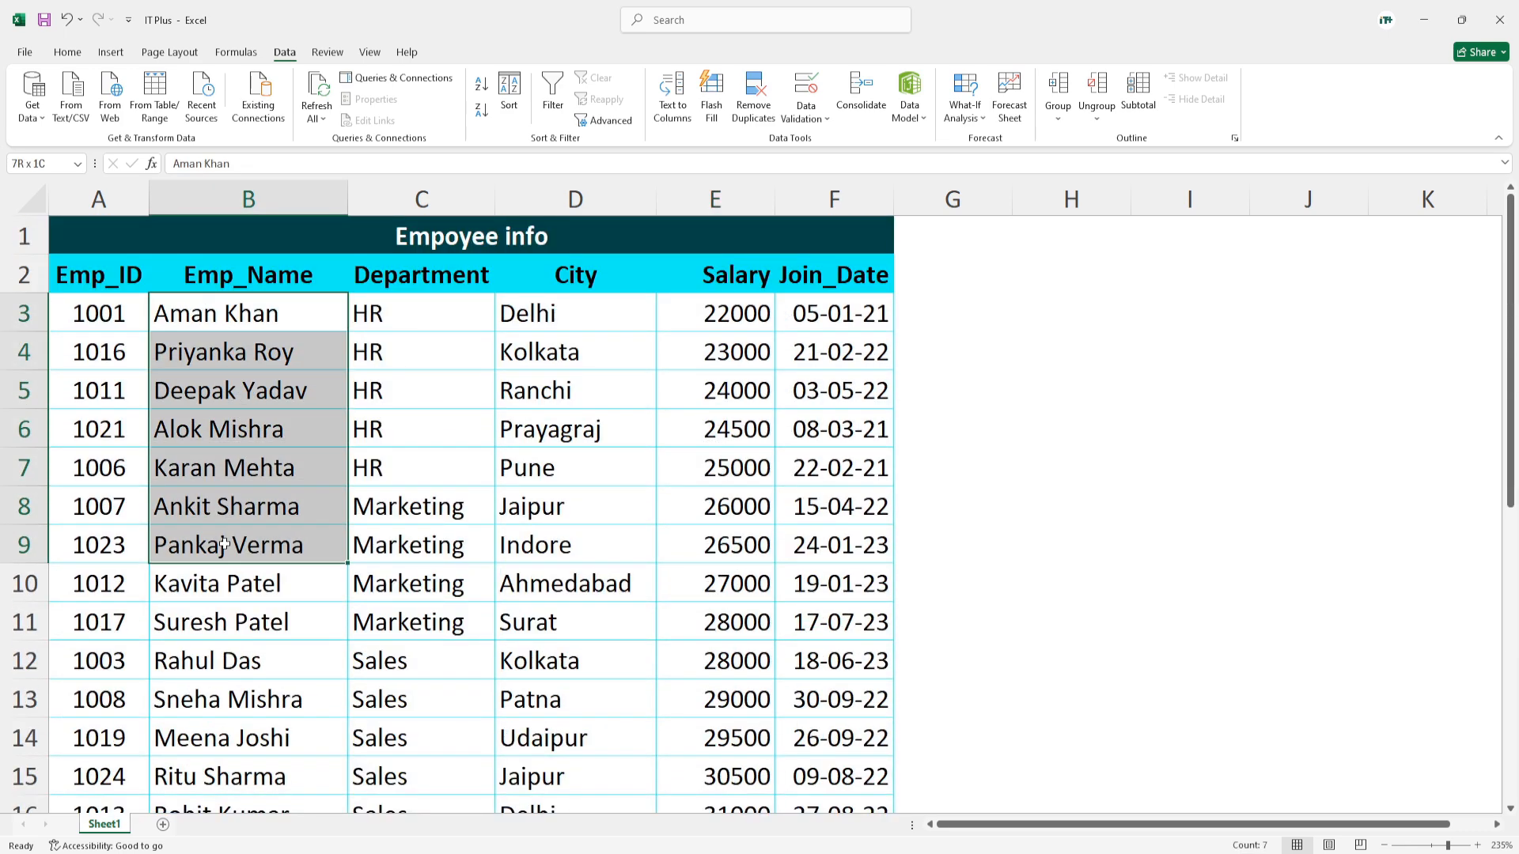
{"action": "left_click", "coordinate": [731, 314]}
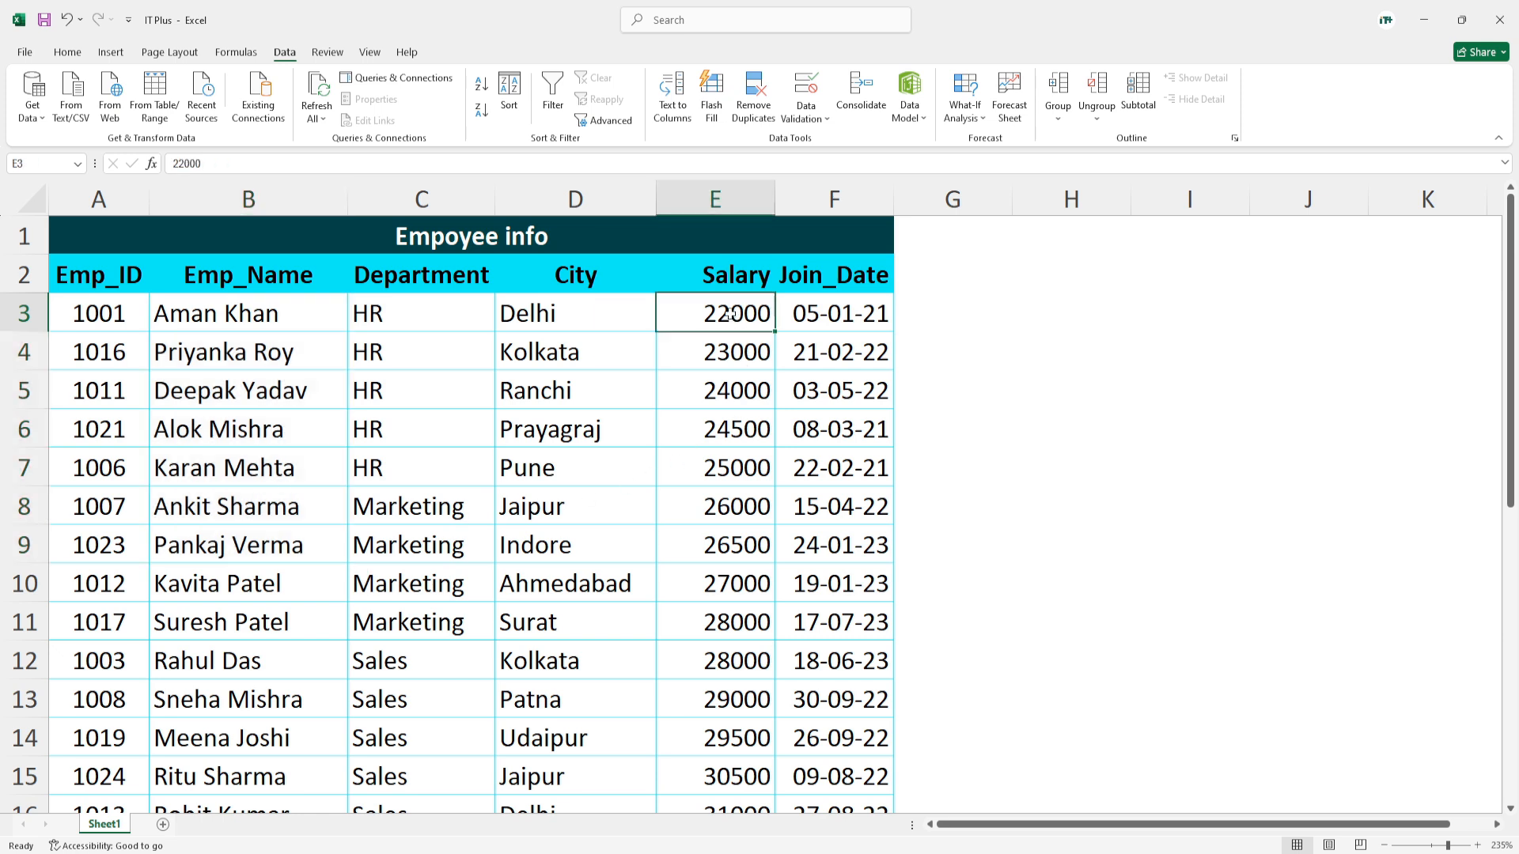
Sort the employee table by Join_Date from oldest to newest, expanding the selection to keep each record together
{"action": "left_click", "coordinate": [825, 279]}
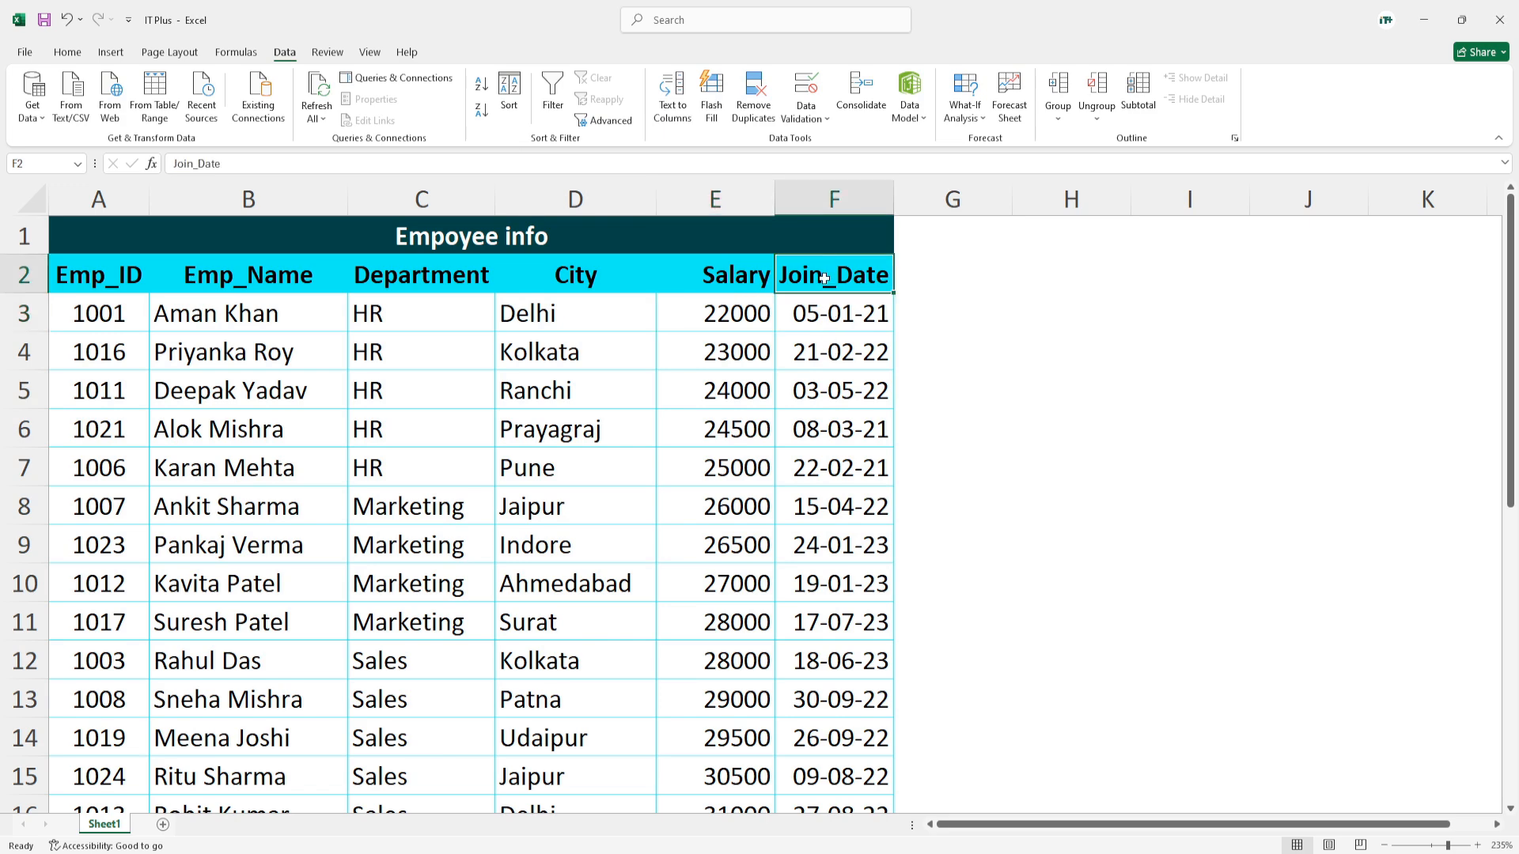
{"action": "key", "text": "ctrl+shift+Down"}
{"action": "scroll", "coordinate": [823, 336], "scroll_direction": "up", "scroll_amount": 4}
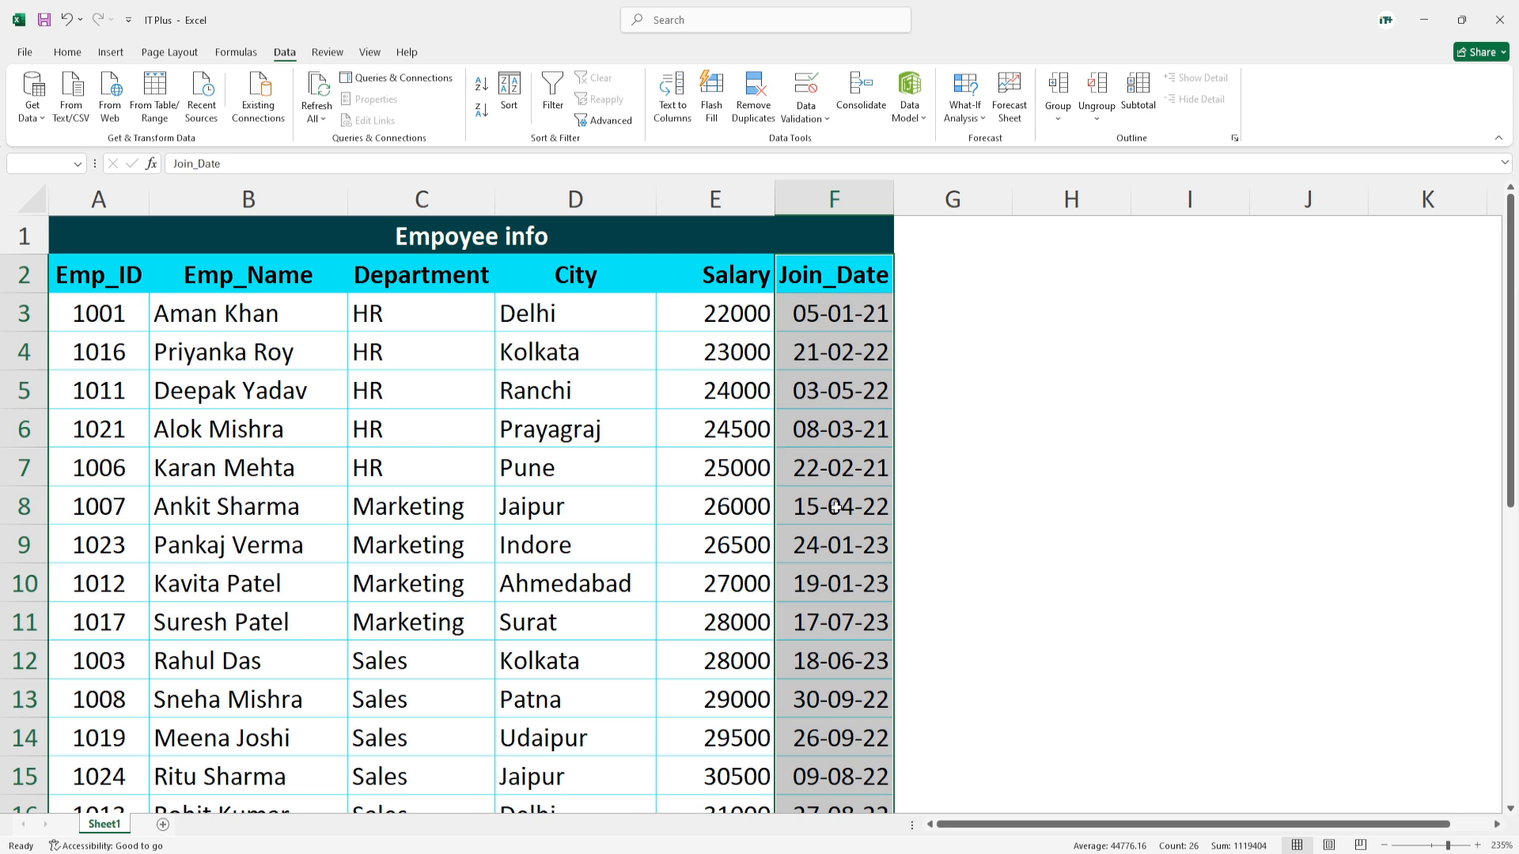
{"action": "left_click", "coordinate": [484, 91]}
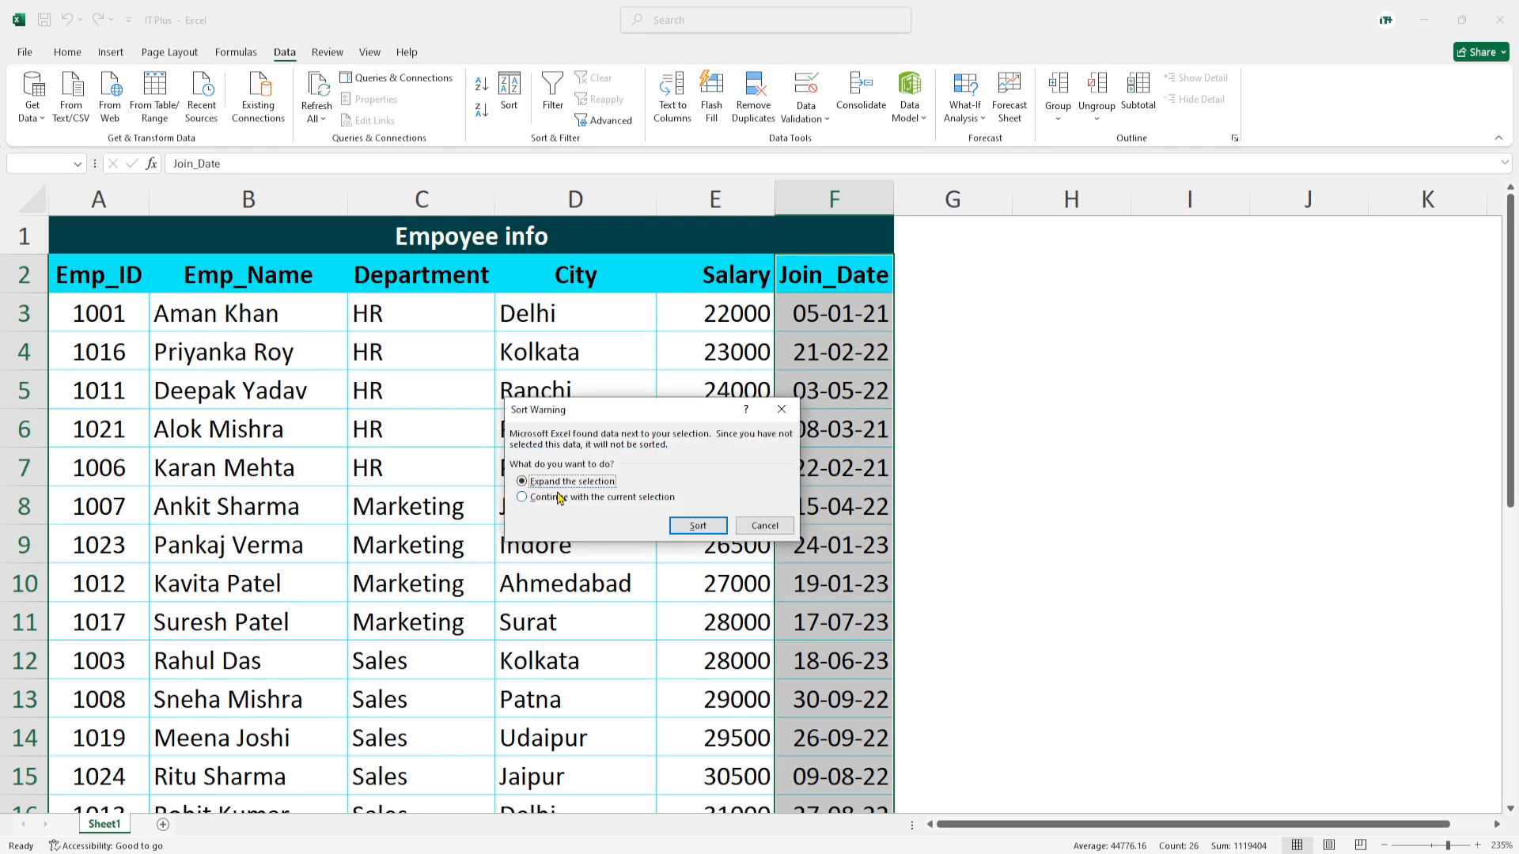
{"action": "left_click", "coordinate": [696, 527]}
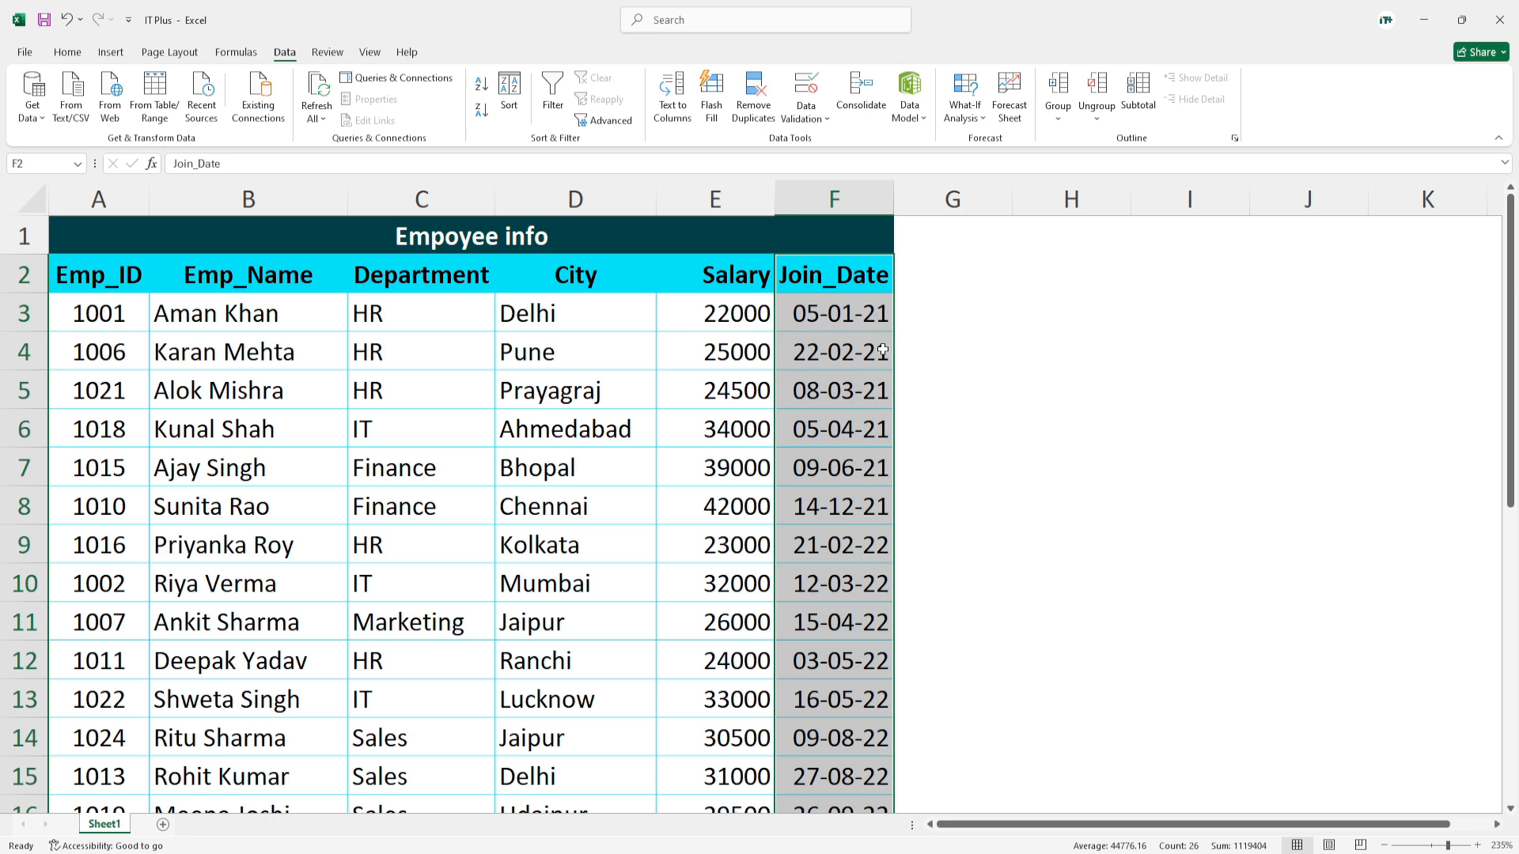
Examine the chronological order of the Join_Date column from the first to the last record and the matching employee details
{"action": "left_click", "coordinate": [816, 363]}
{"action": "left_click", "coordinate": [839, 395]}
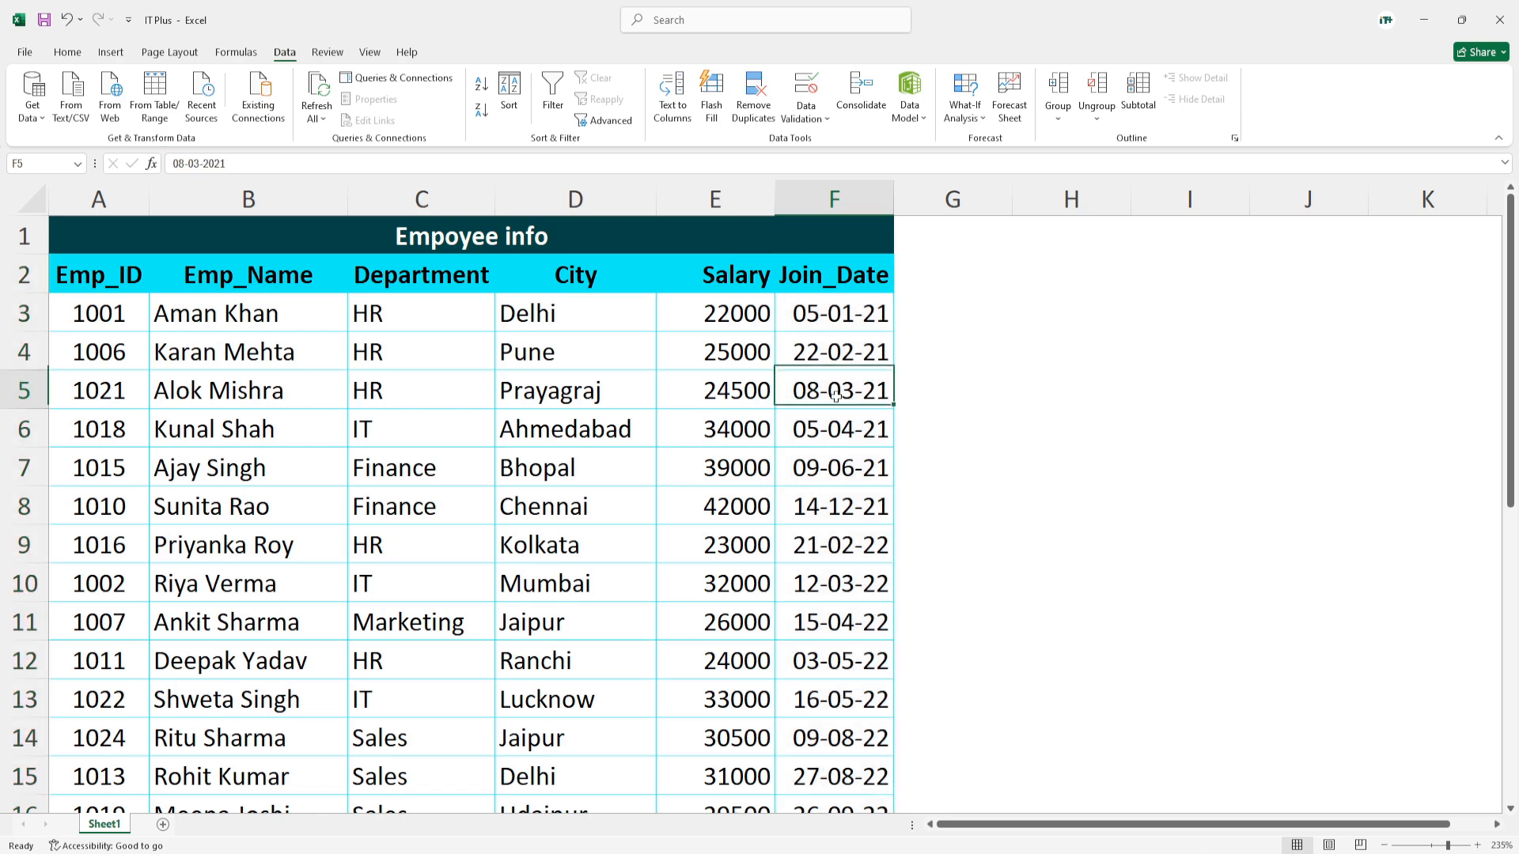
{"action": "left_click", "coordinate": [860, 445]}
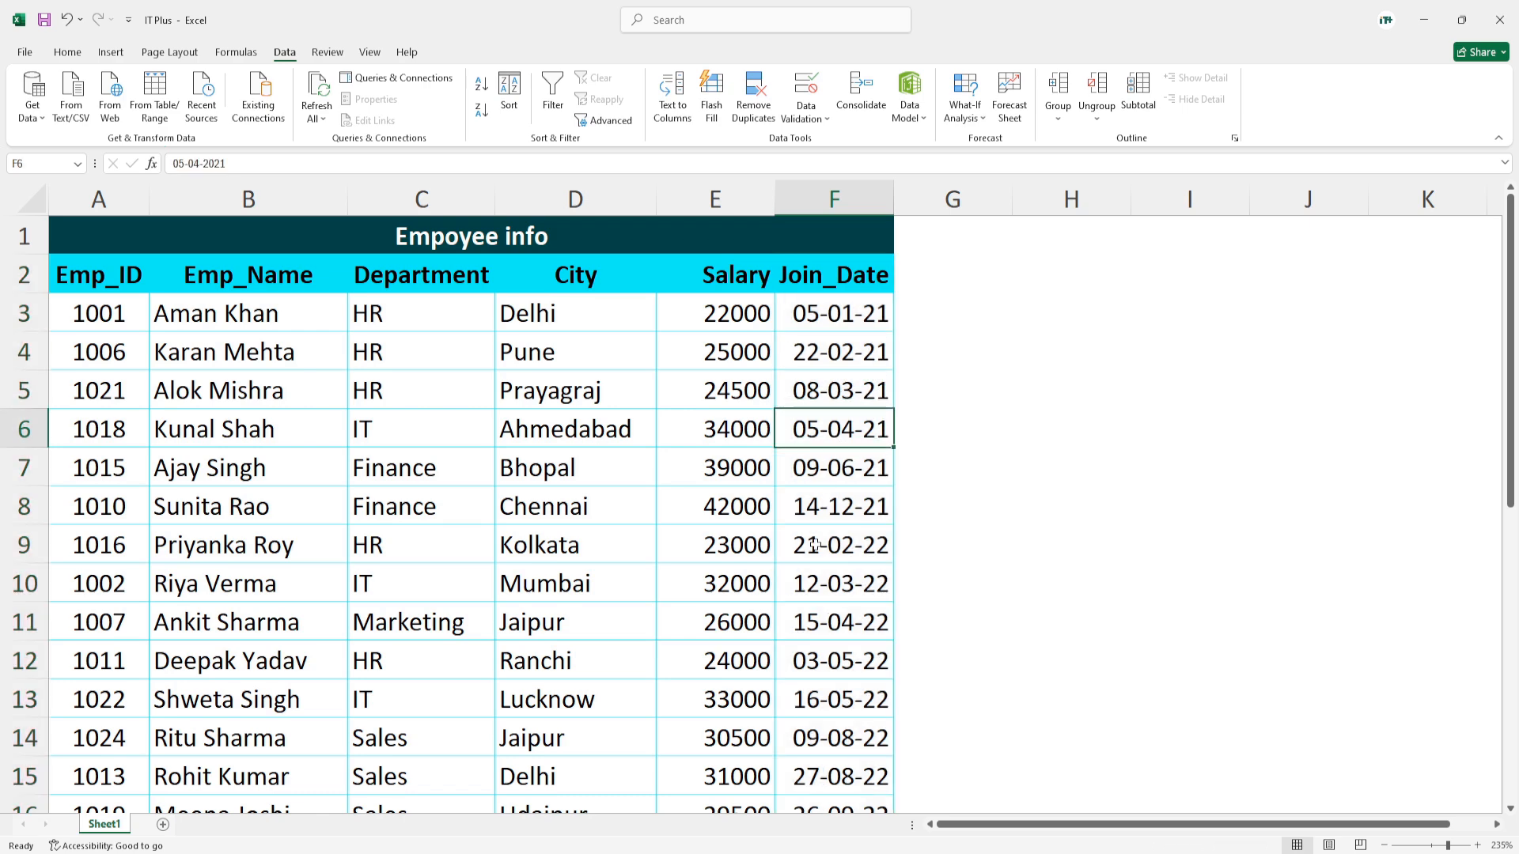
{"action": "scroll", "coordinate": [819, 598], "scroll_direction": "down", "scroll_amount": 5}
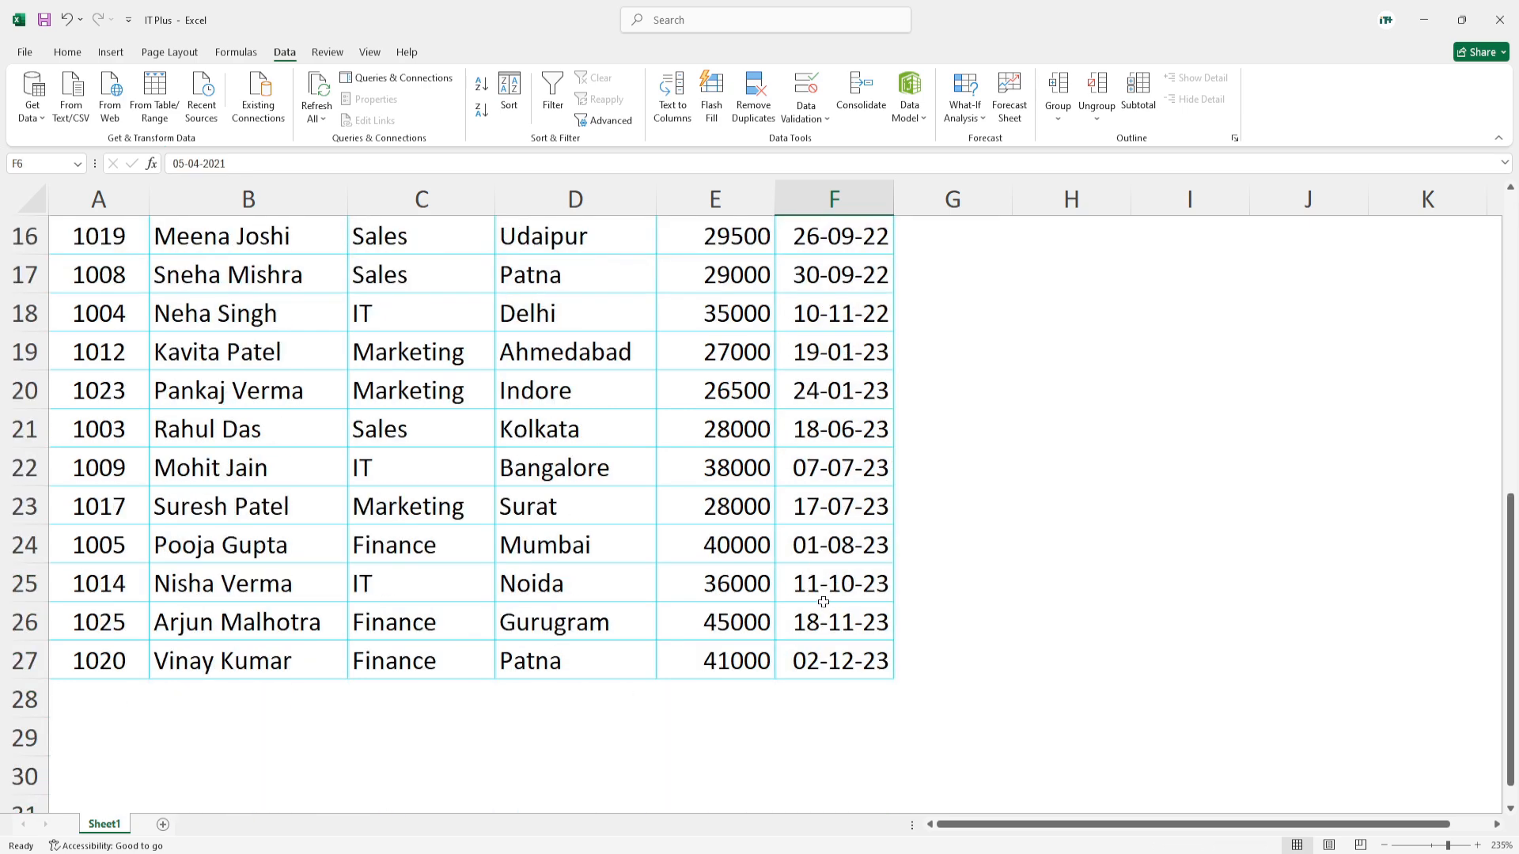
{"action": "left_click", "coordinate": [838, 668]}
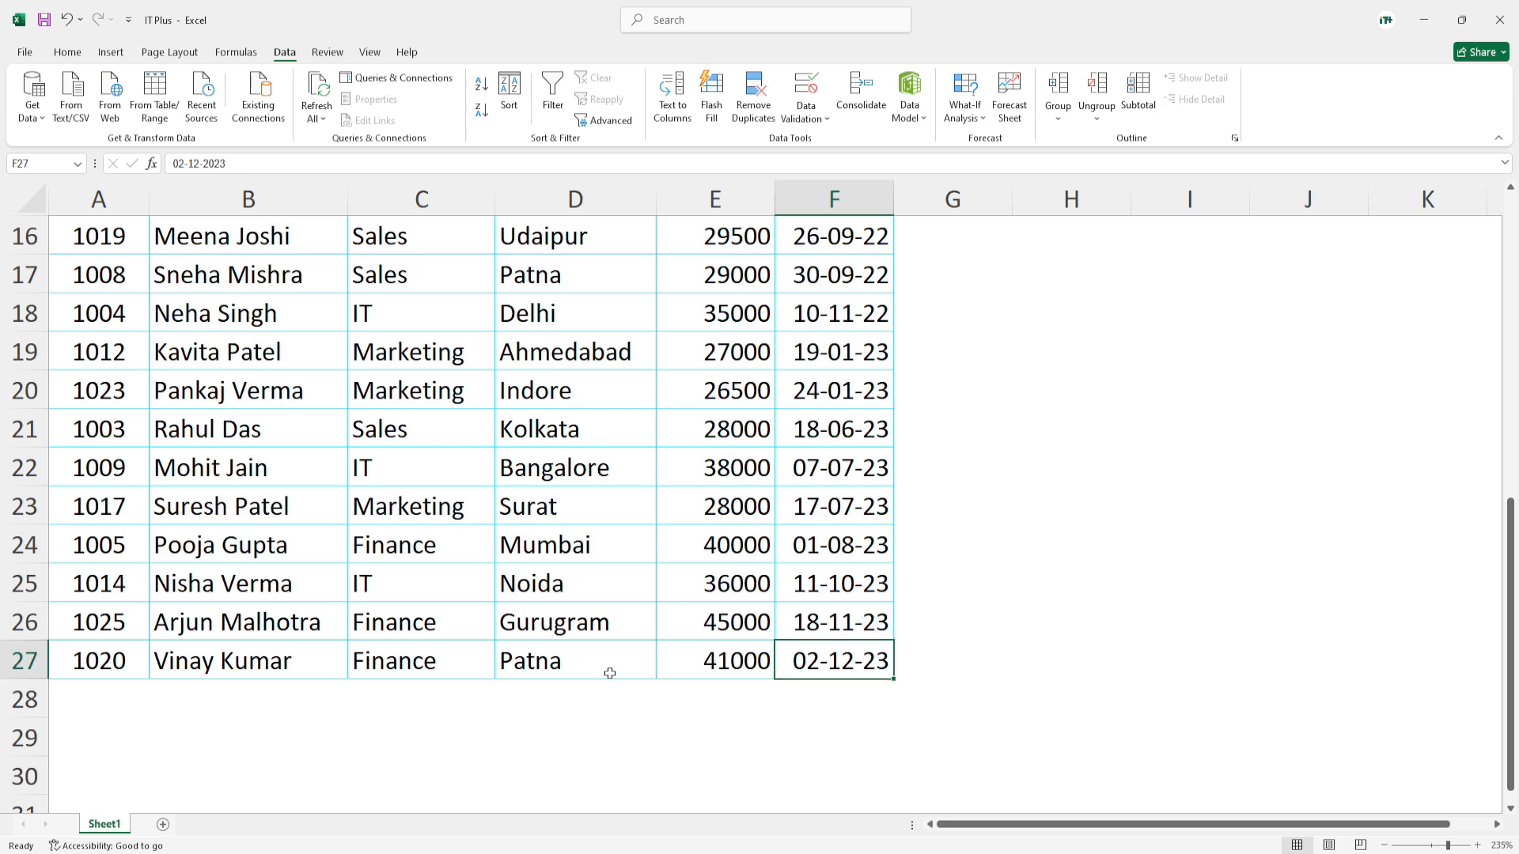
{"action": "scroll", "coordinate": [870, 655], "scroll_direction": "up", "scroll_amount": 5}
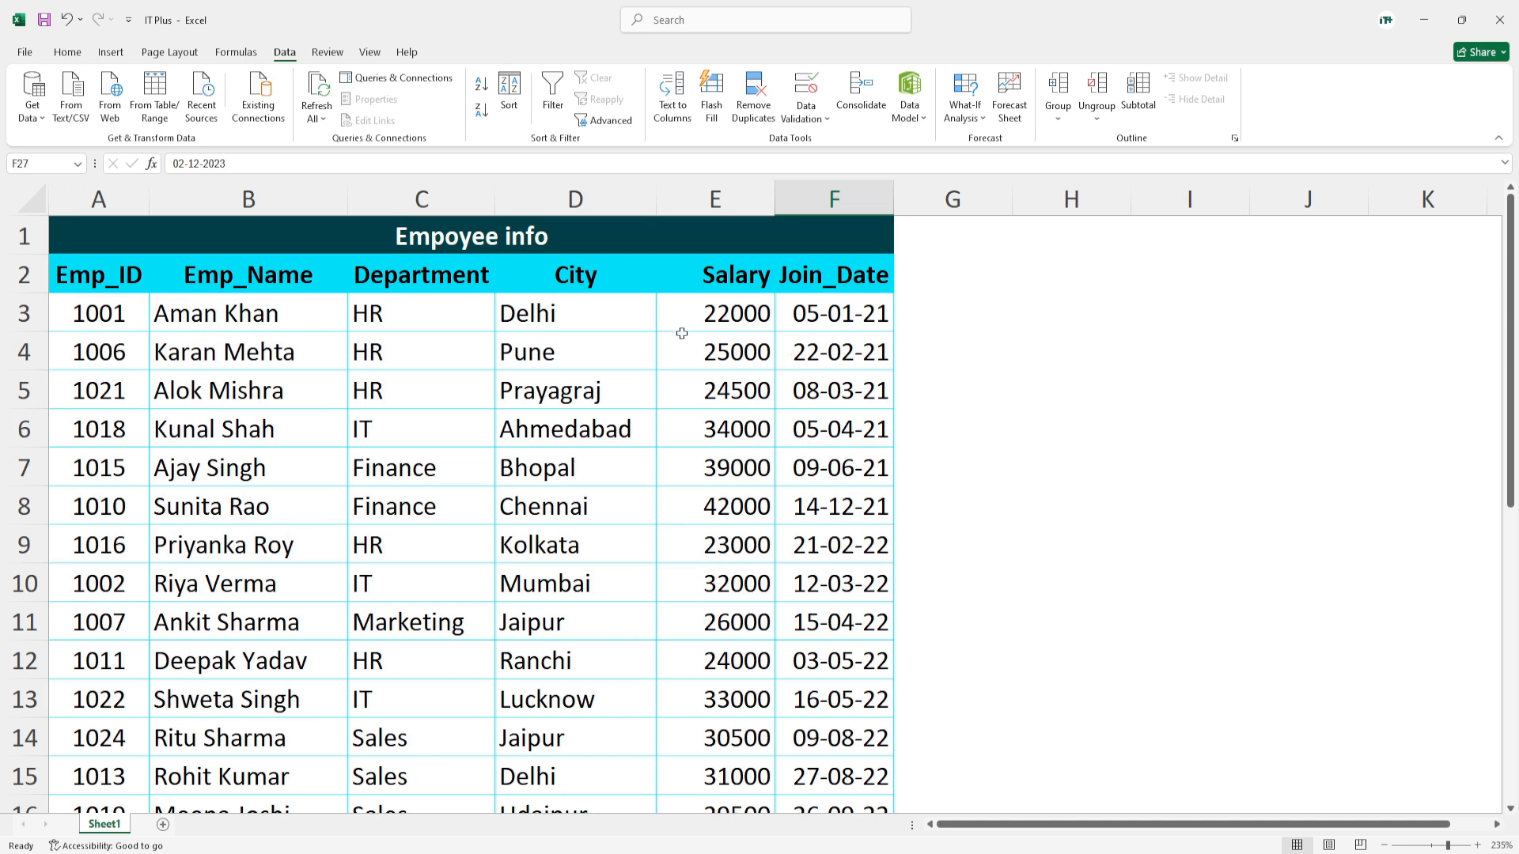
{"action": "left_click", "coordinate": [233, 352]}
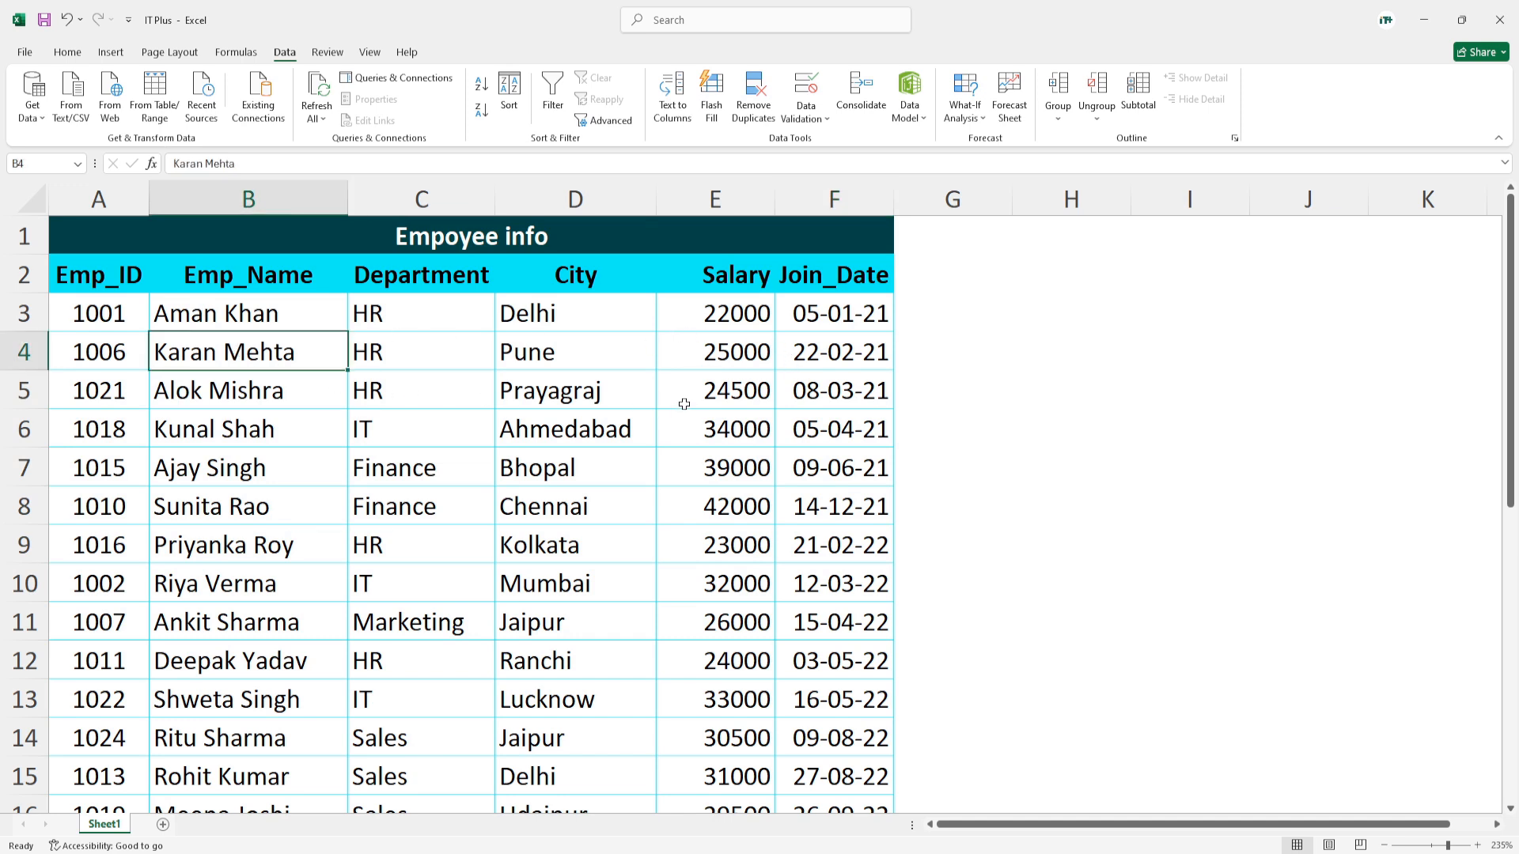
{"action": "left_click", "coordinate": [716, 392]}
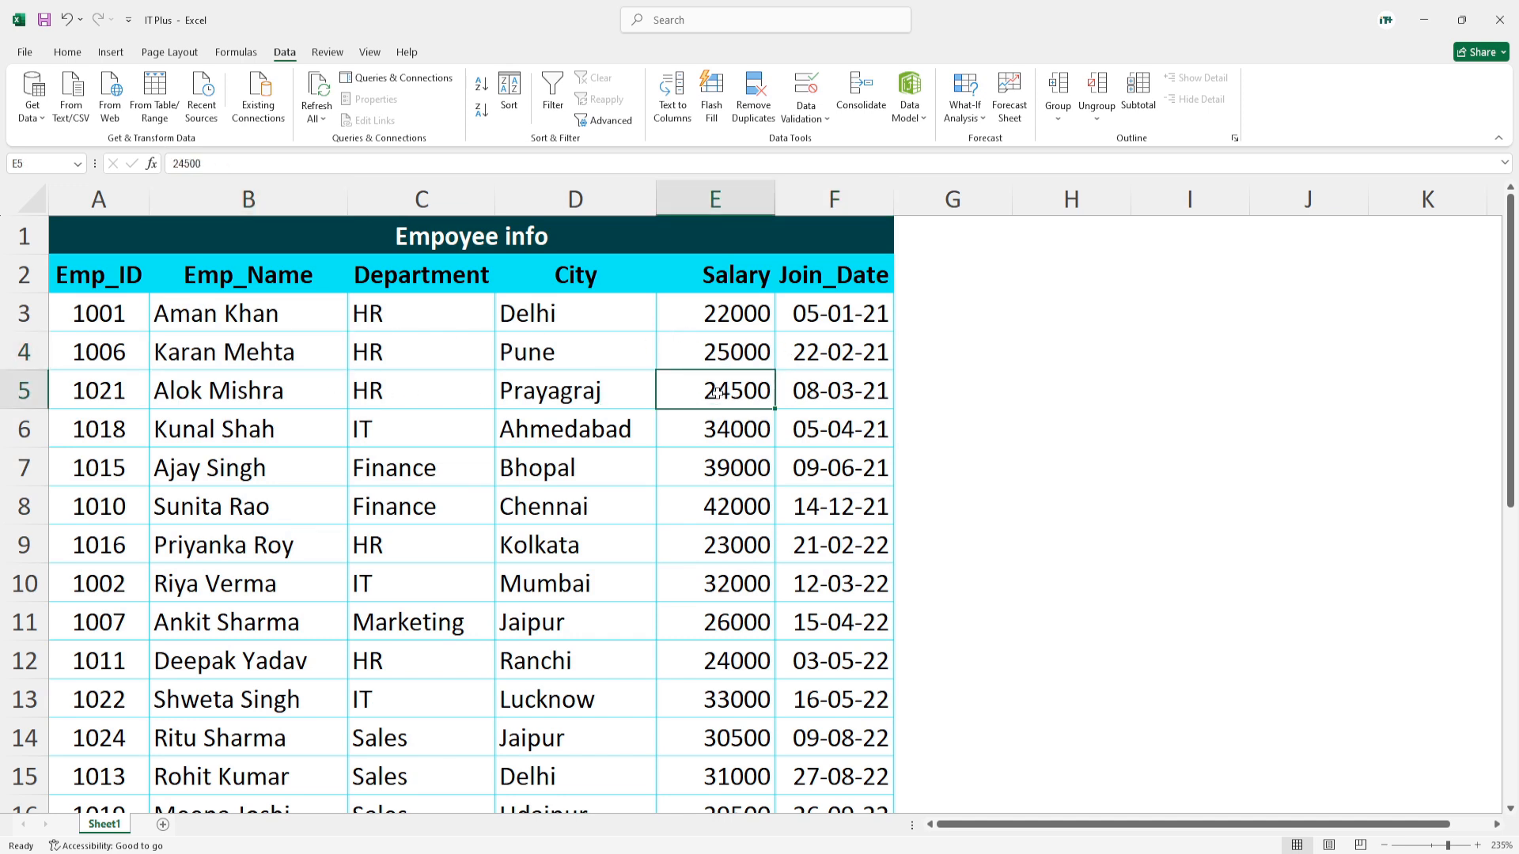
{"action": "left_click", "coordinate": [864, 337]}
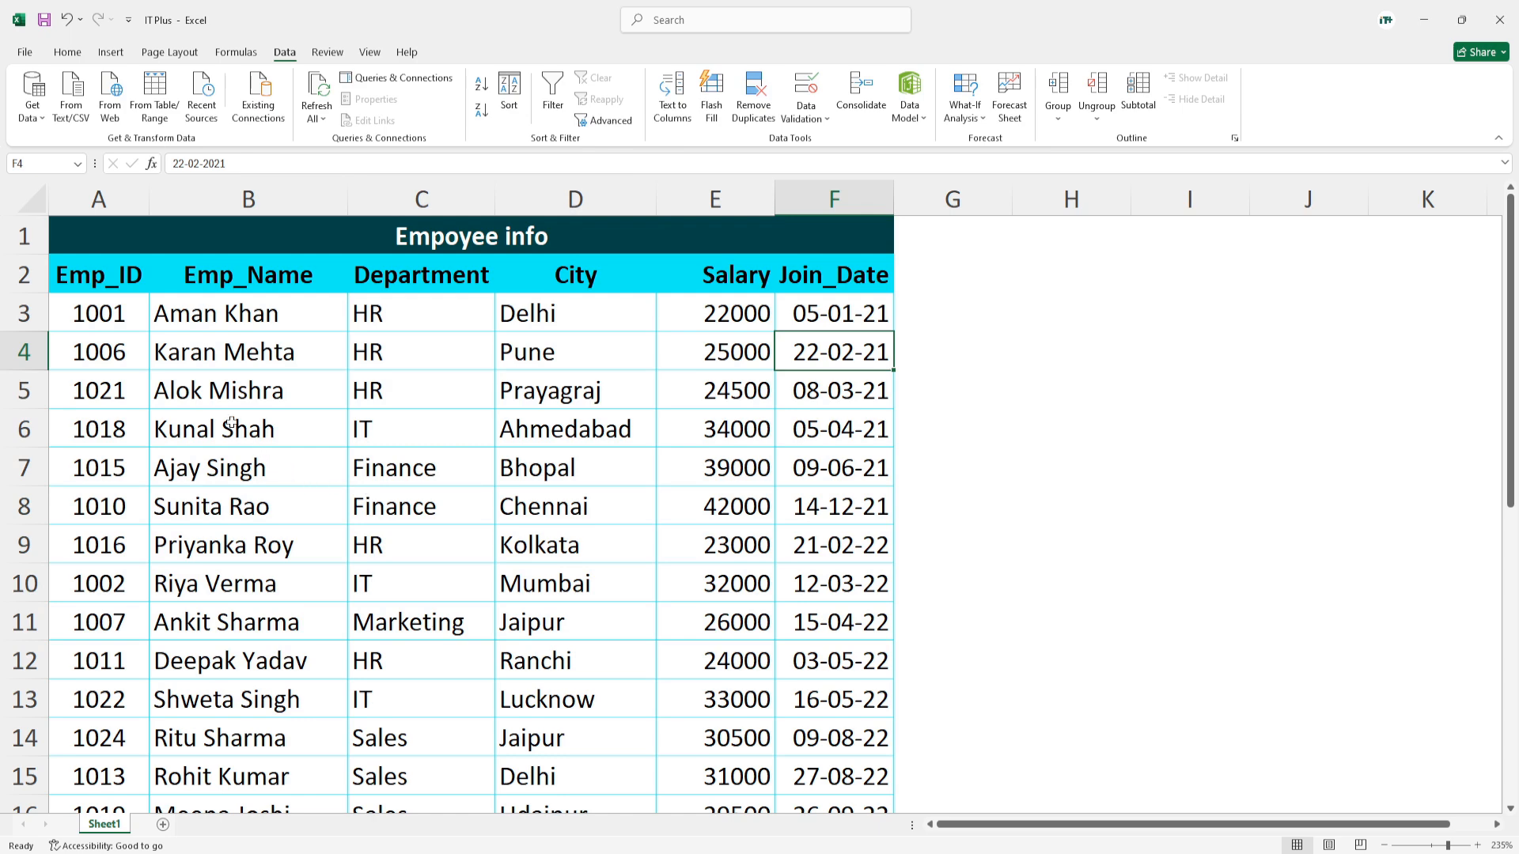
Fill the employee name cells B4, B11 and B14 with yellow
{"action": "left_click", "coordinate": [211, 363]}
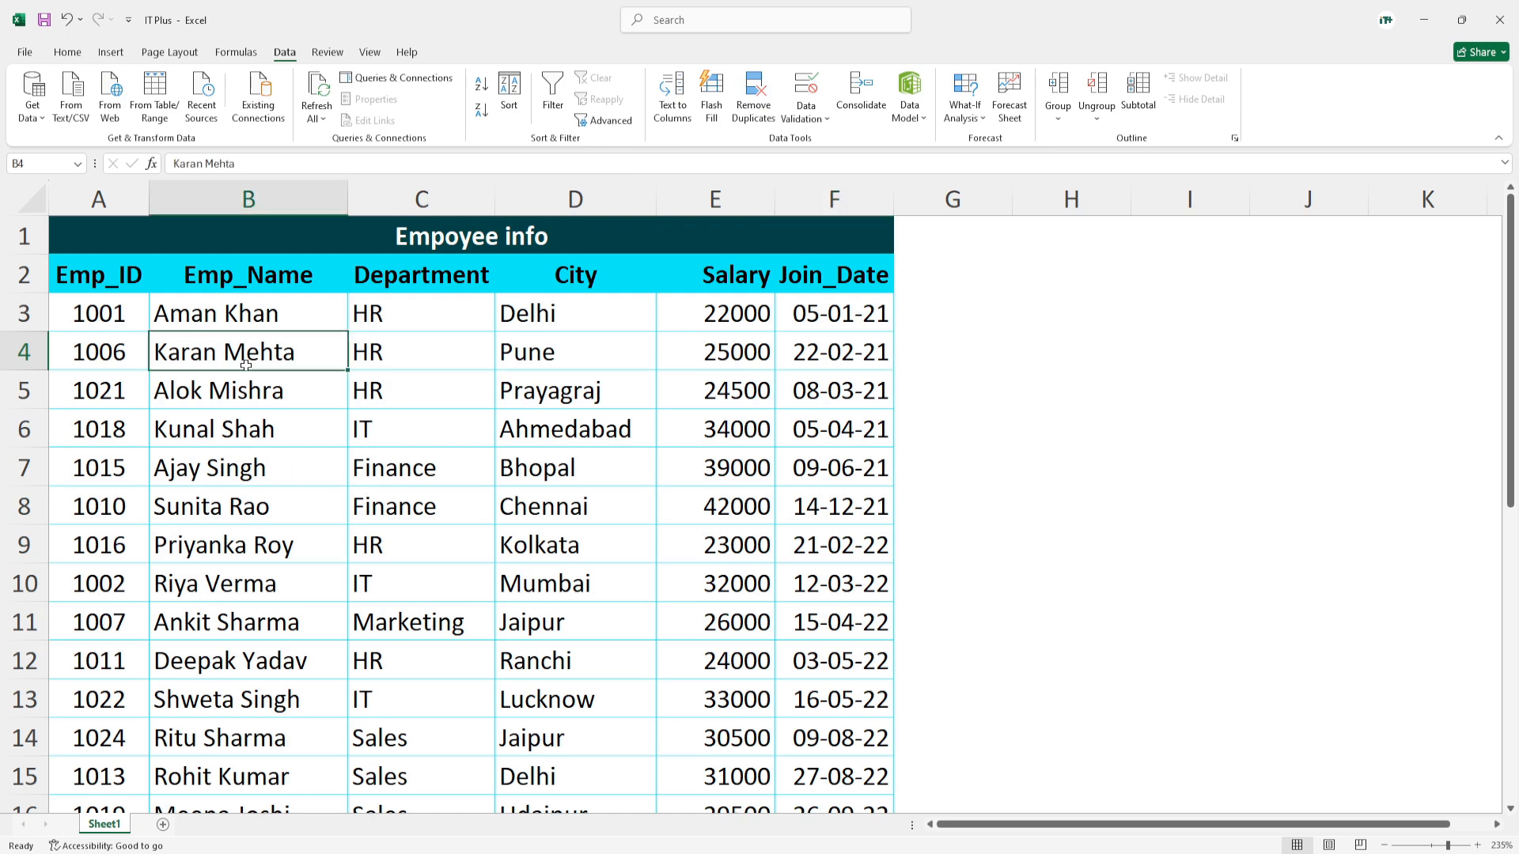
{"action": "left_click", "coordinate": [67, 52]}
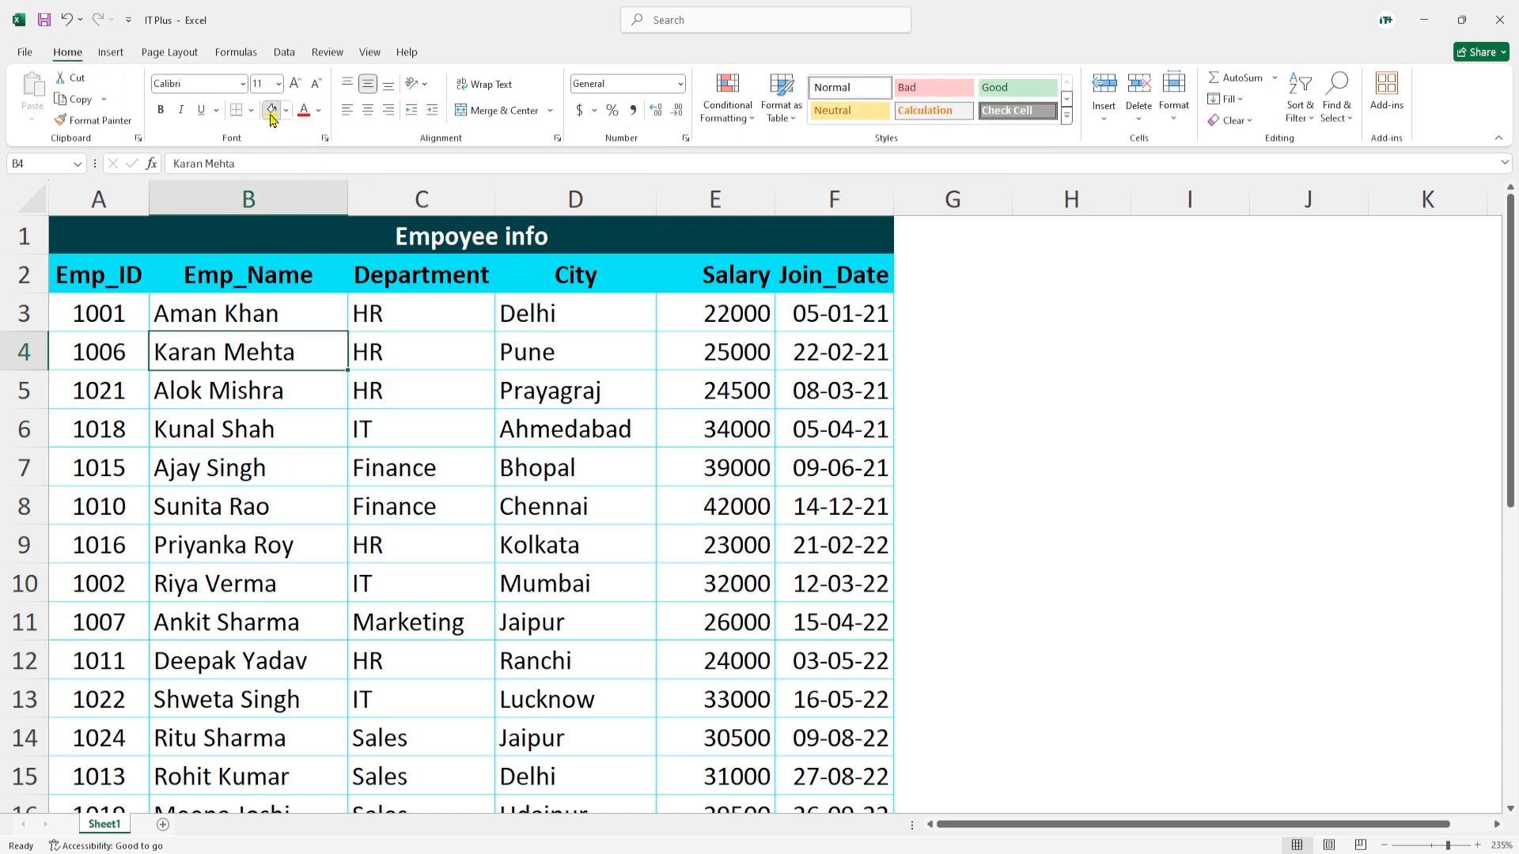
{"action": "left_click", "coordinate": [272, 110]}
{"action": "left_click", "coordinate": [199, 630]}
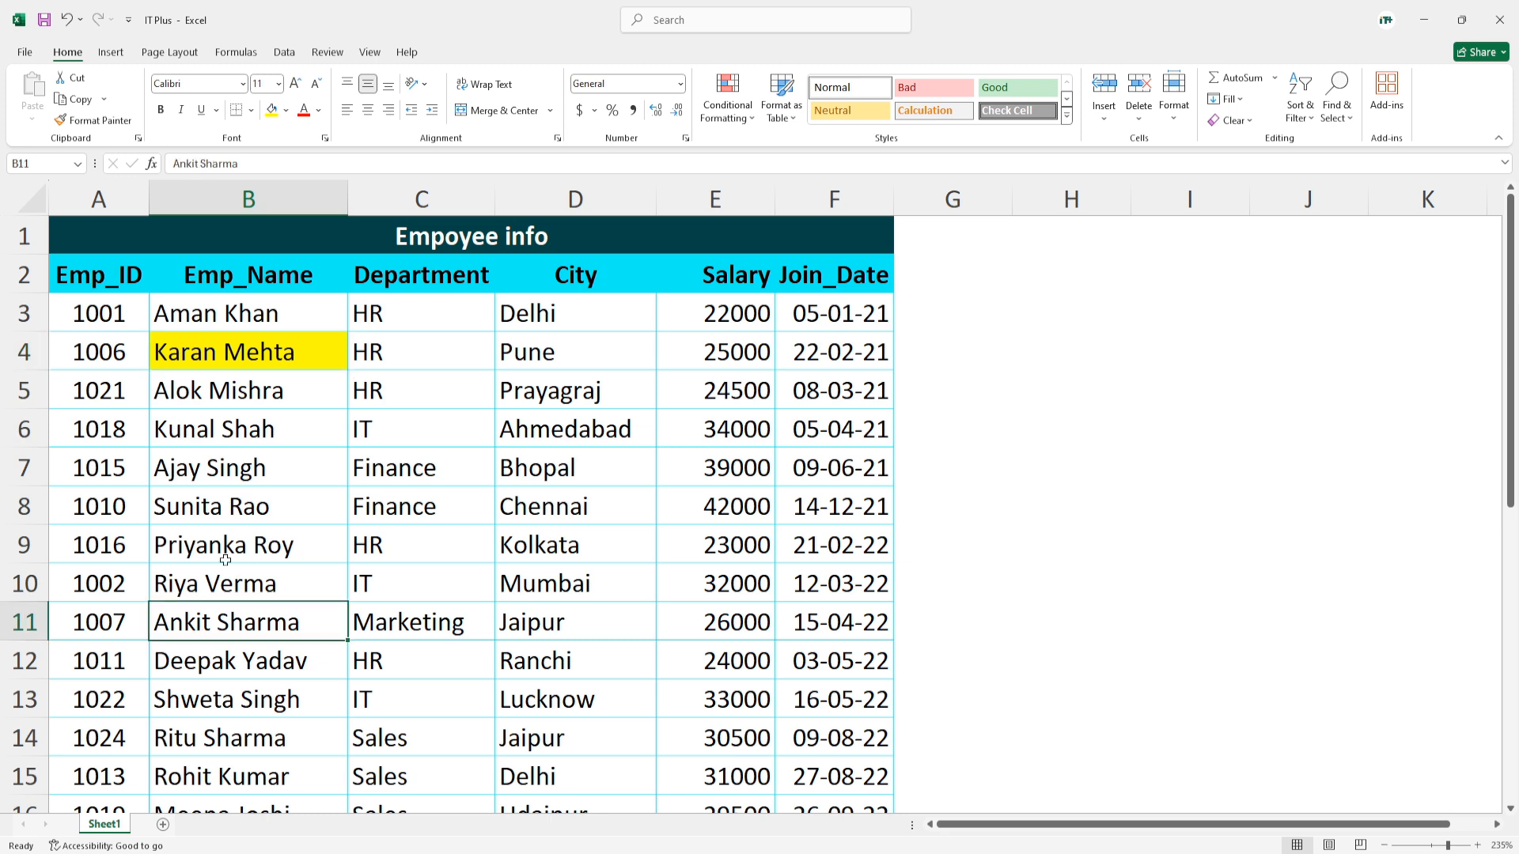
{"action": "left_click", "coordinate": [271, 110]}
{"action": "left_click", "coordinate": [176, 738]}
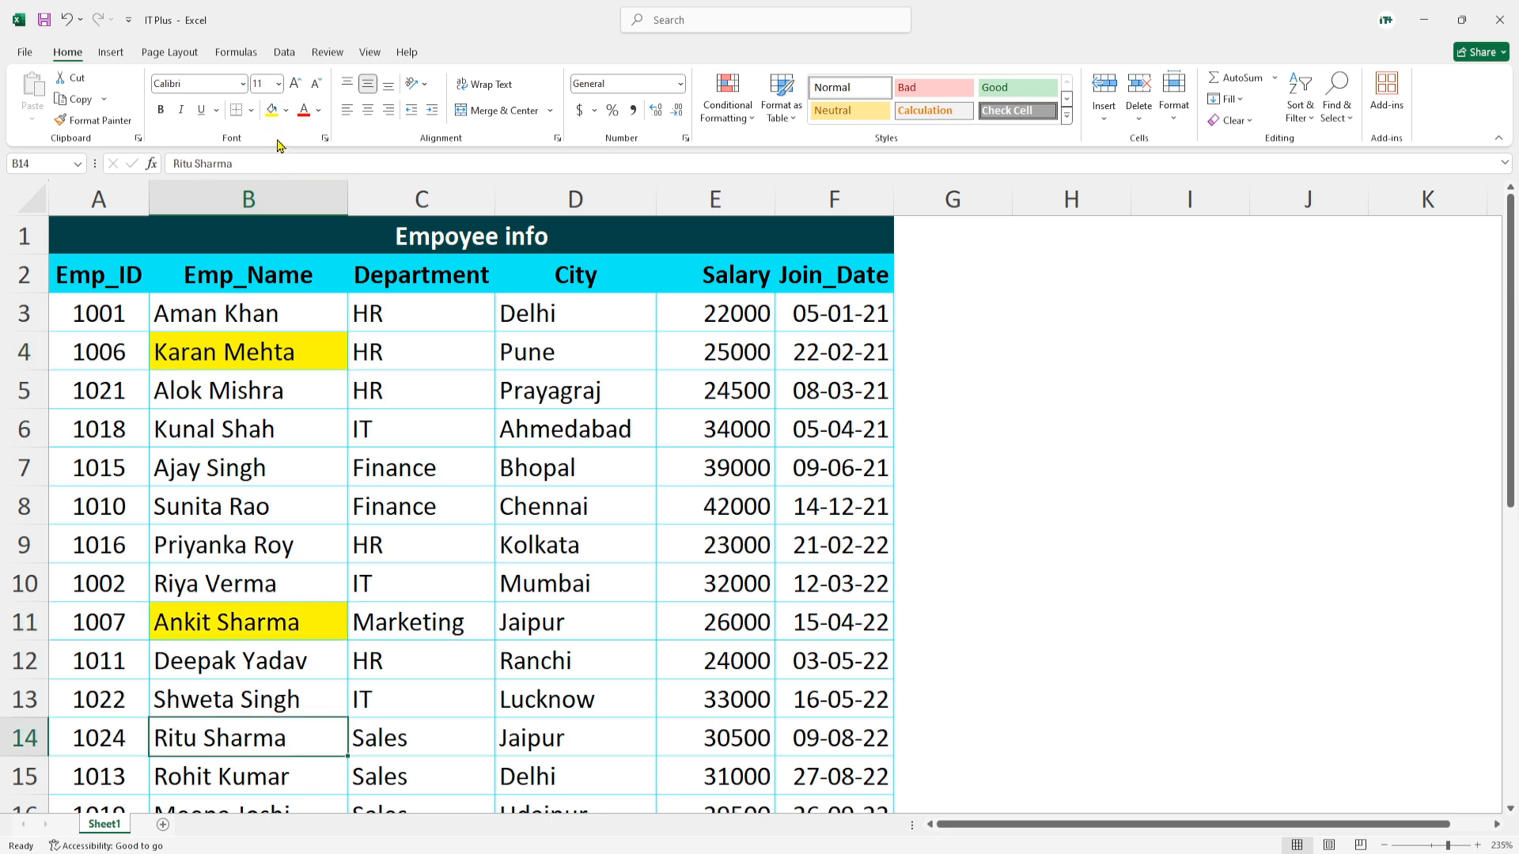
{"action": "left_click", "coordinate": [271, 110]}
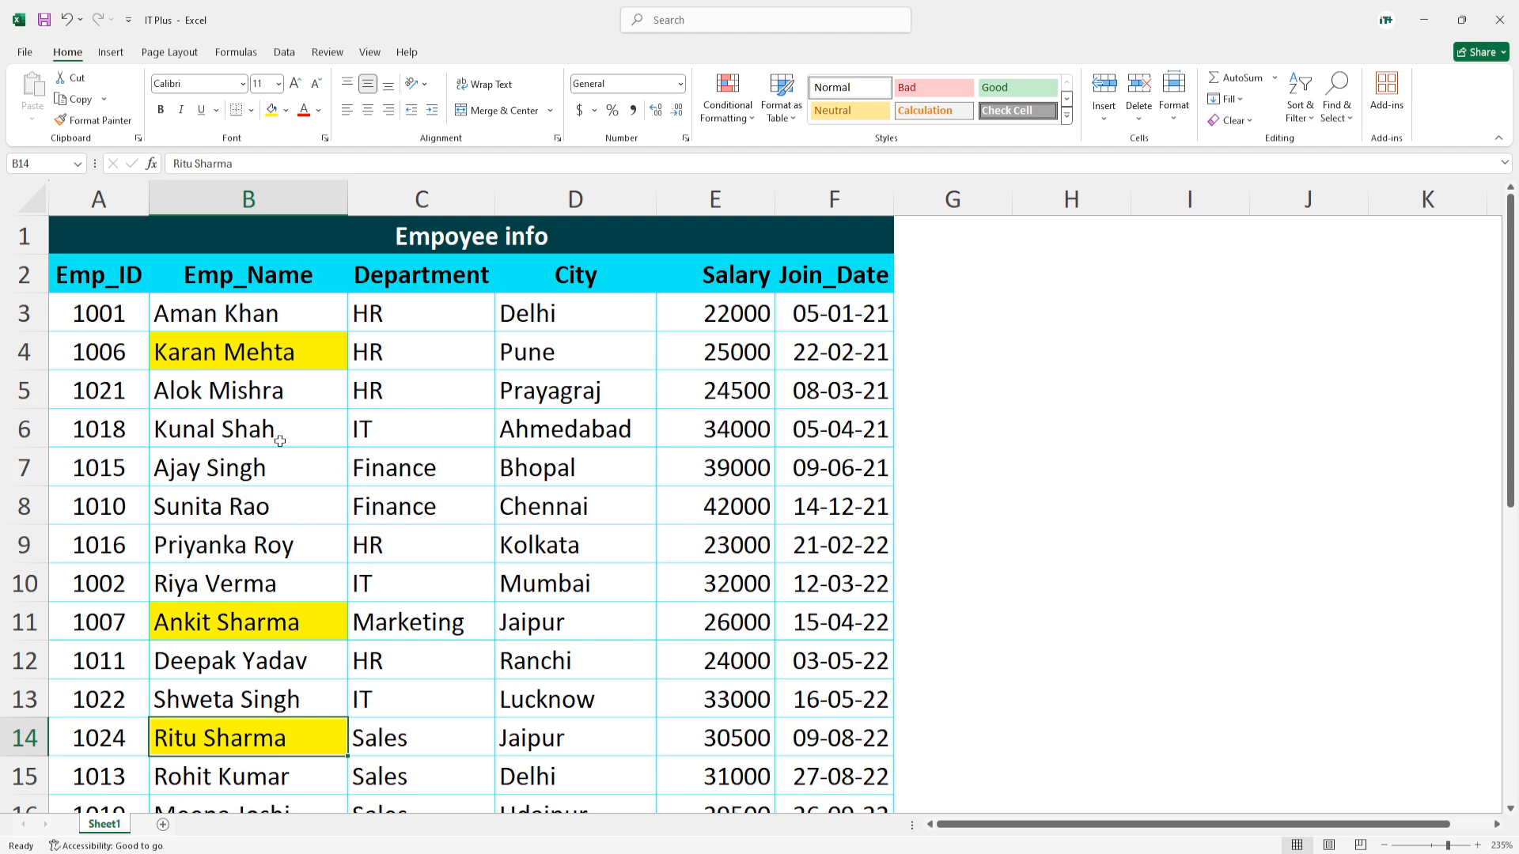
Fill the employee name cells B7, B19 and B26 with red
{"action": "scroll", "coordinate": [379, 467], "scroll_direction": "down", "scroll_amount": 1}
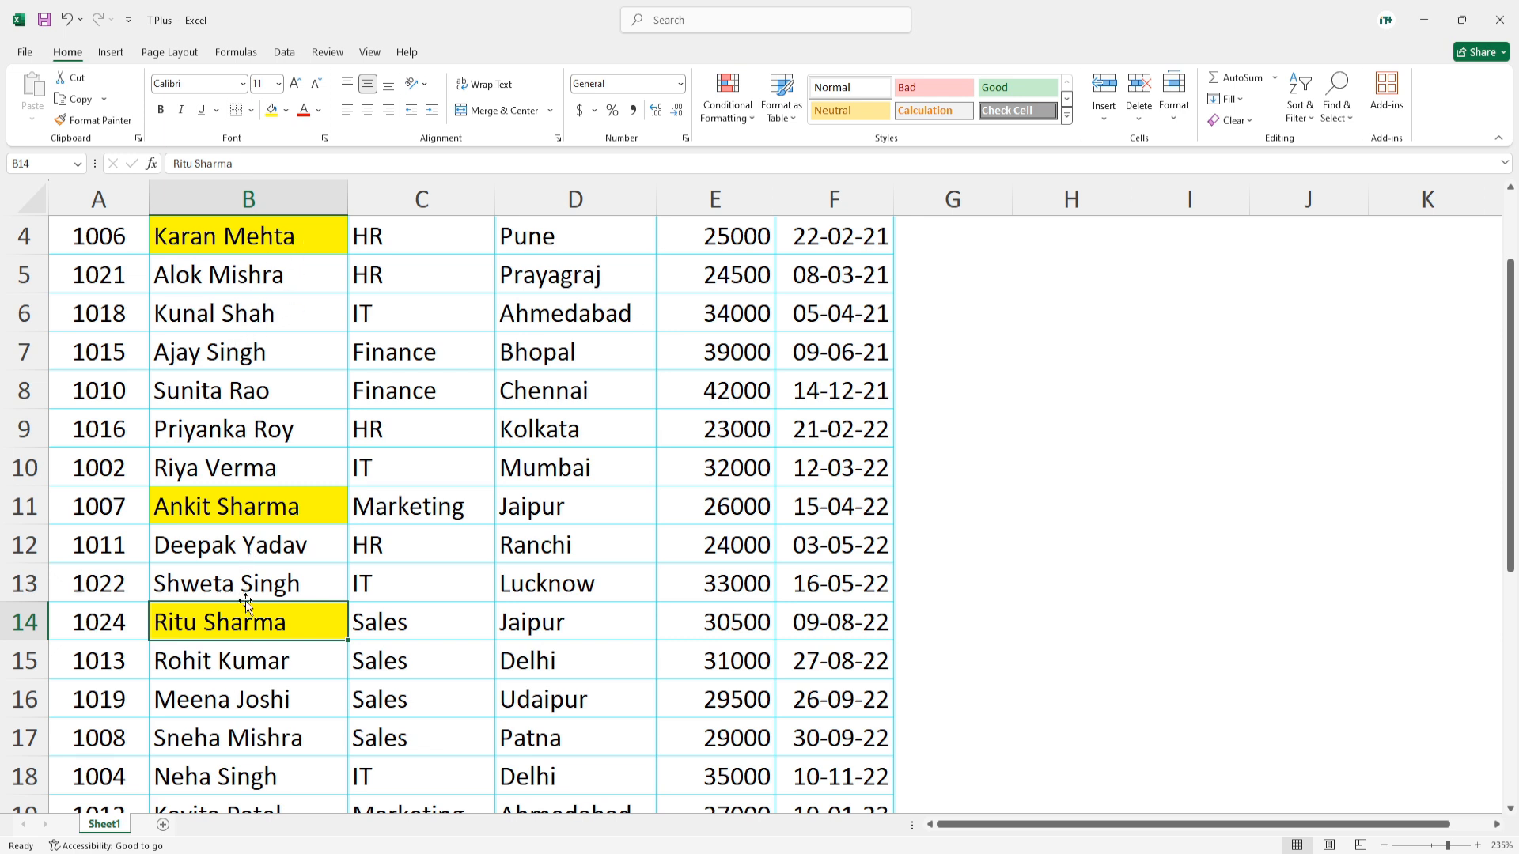
{"action": "left_click", "coordinate": [230, 340]}
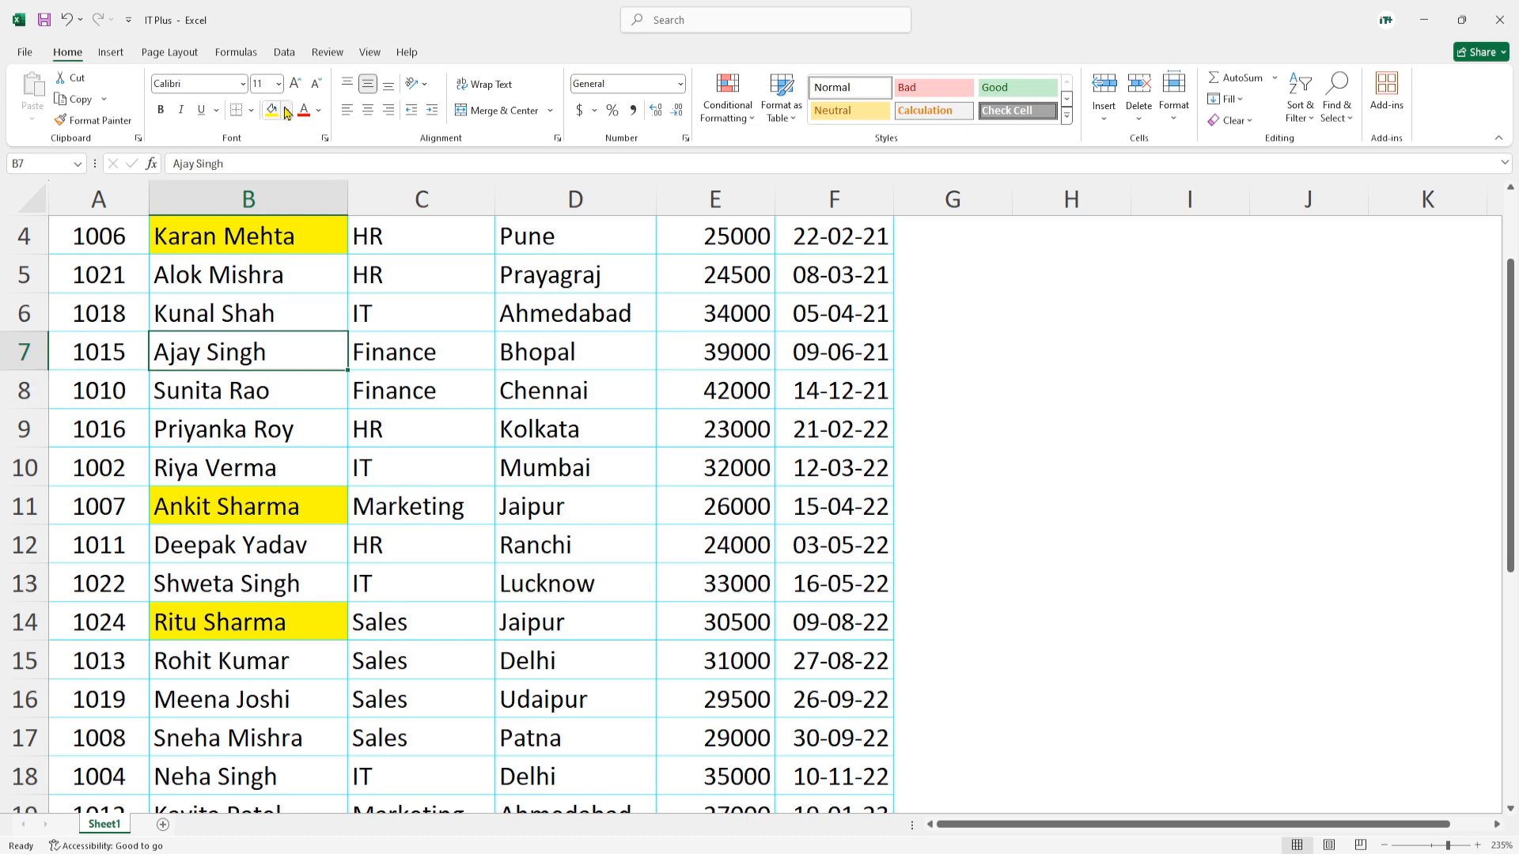
{"action": "left_click", "coordinate": [286, 110]}
{"action": "left_click", "coordinate": [285, 265]}
{"action": "scroll", "coordinate": [265, 526], "scroll_direction": "down", "scroll_amount": 2}
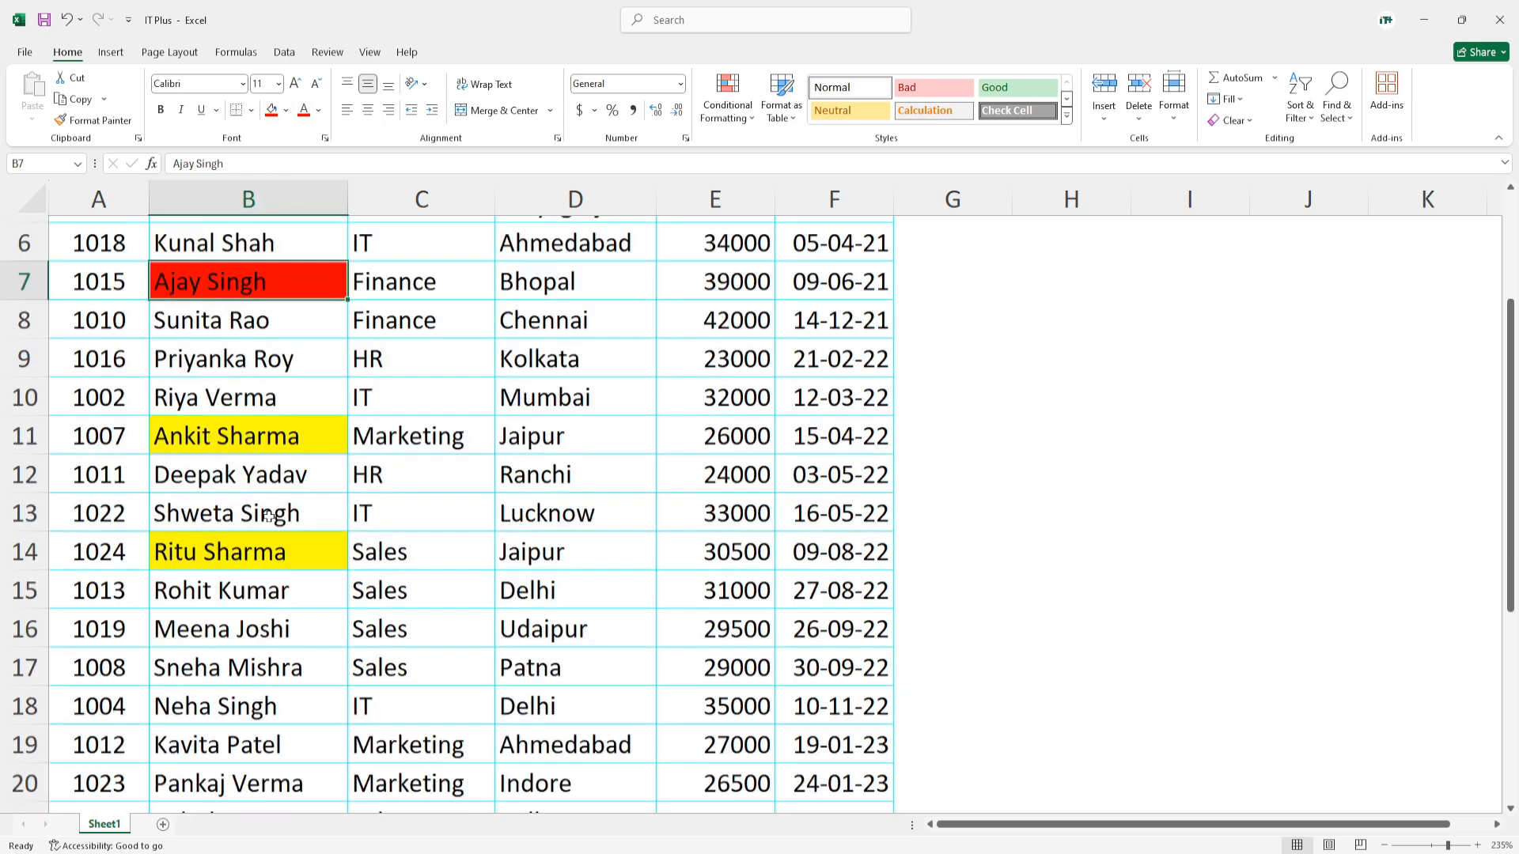
{"action": "left_click", "coordinate": [234, 574]}
{"action": "left_click", "coordinate": [267, 117]}
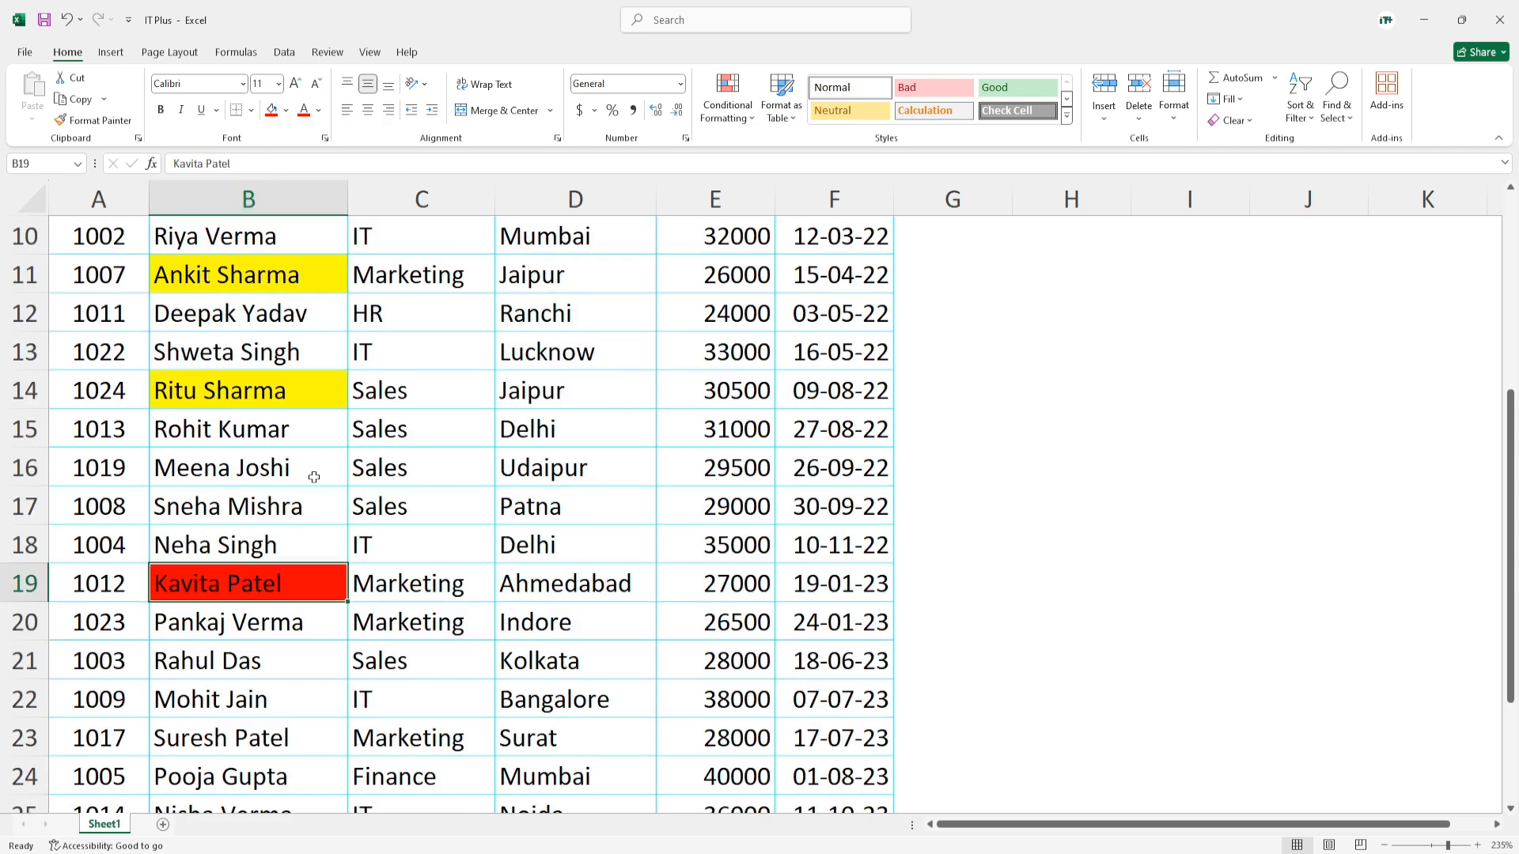
{"action": "scroll", "coordinate": [300, 712], "scroll_direction": "down", "scroll_amount": 2}
{"action": "left_click", "coordinate": [220, 610]}
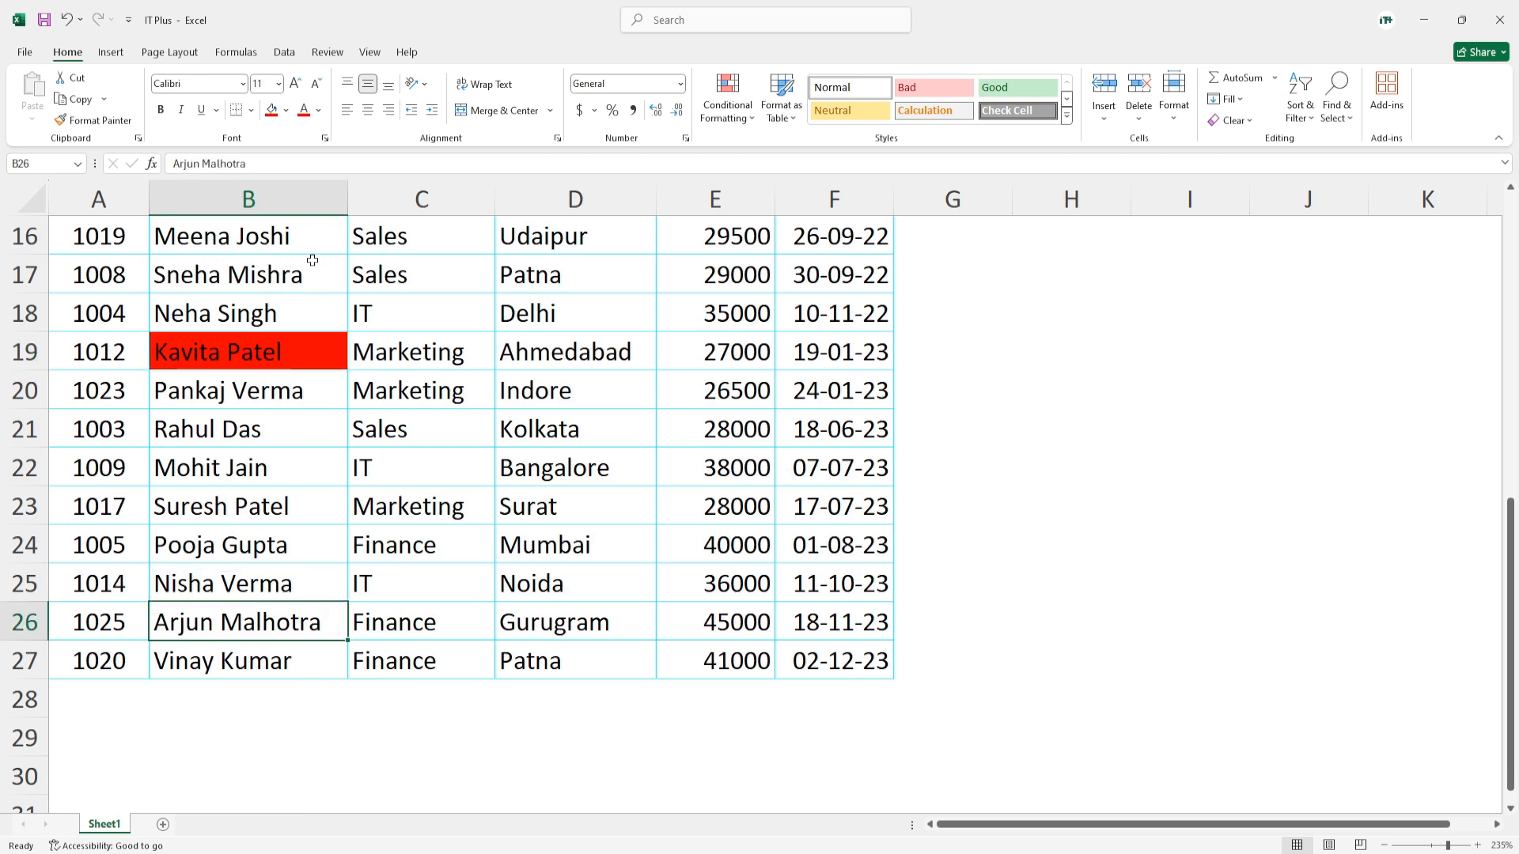
{"action": "left_click", "coordinate": [272, 115]}
Select the Emp_Name column from its header to the last record and open the custom Sort settings with the selection expanded
{"action": "scroll", "coordinate": [440, 509], "scroll_direction": "up", "scroll_amount": 5}
{"action": "scroll", "coordinate": [440, 509], "scroll_direction": "up", "scroll_amount": 1}
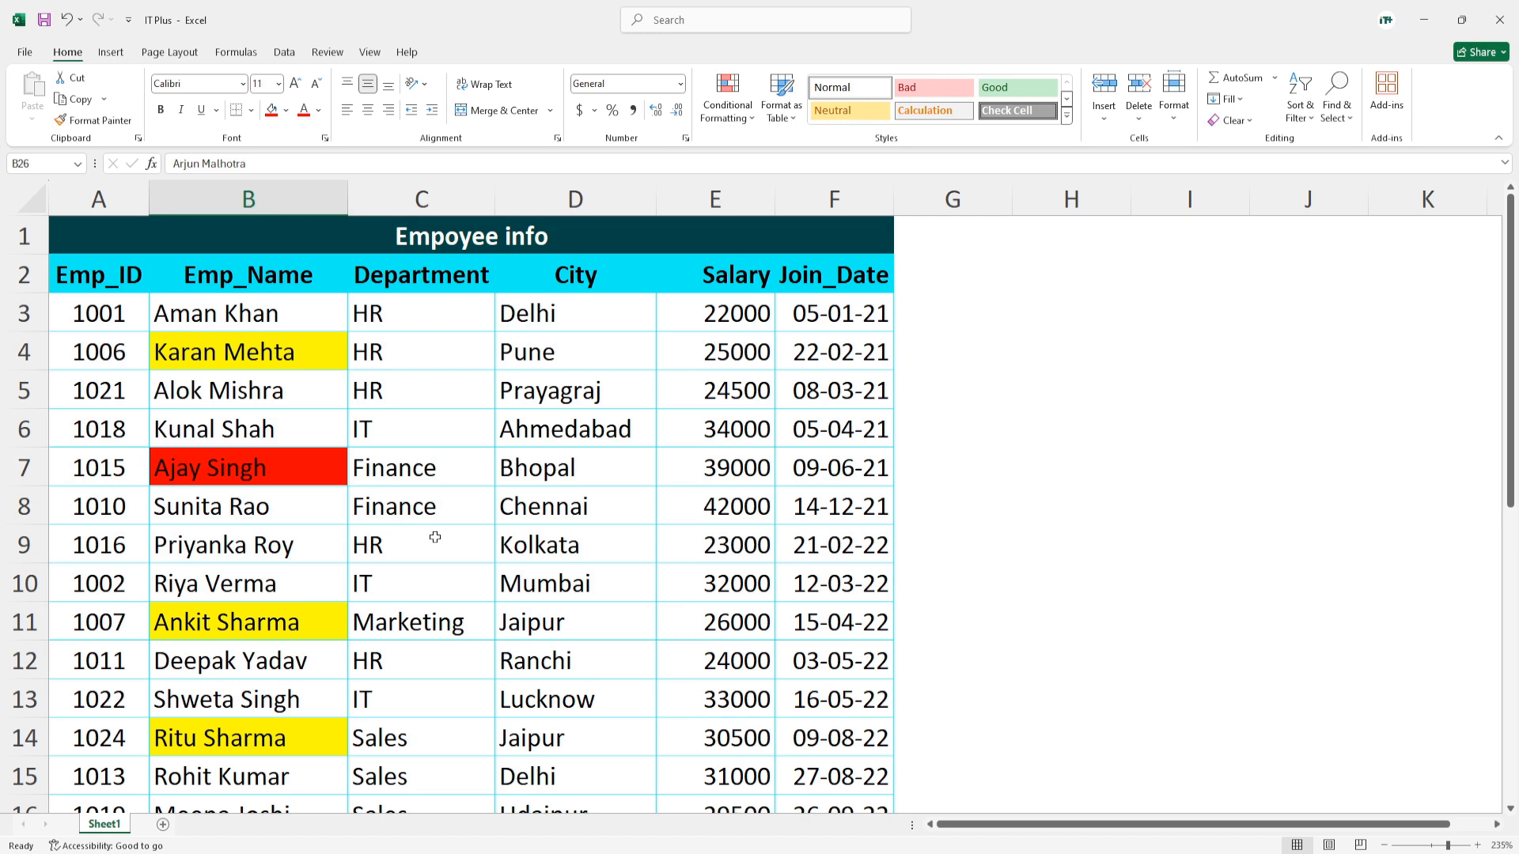
{"action": "left_click", "coordinate": [216, 279]}
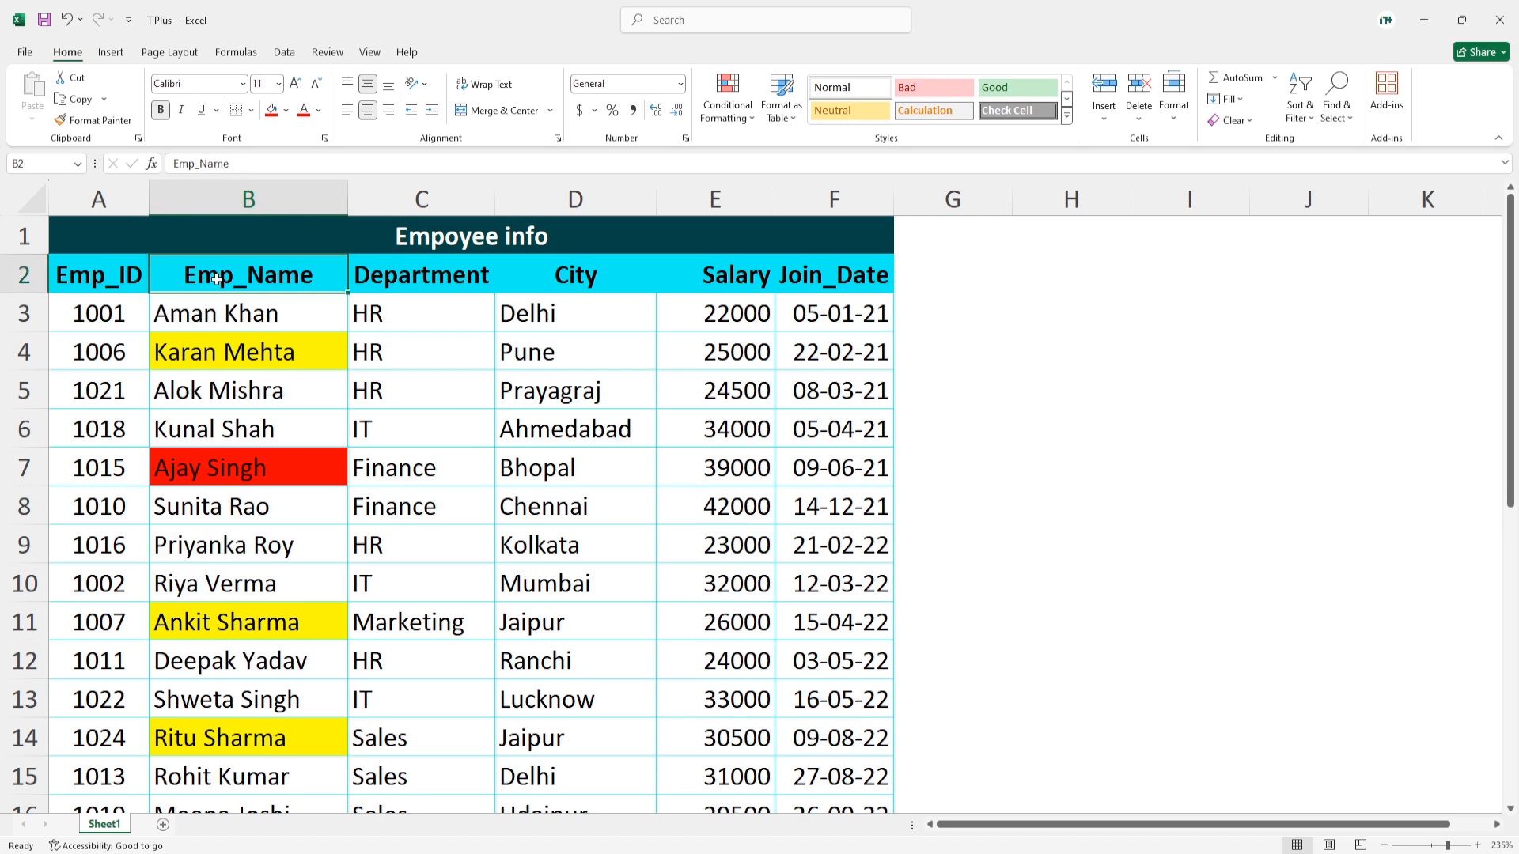
{"action": "key", "text": "ctrl+shift+Down"}
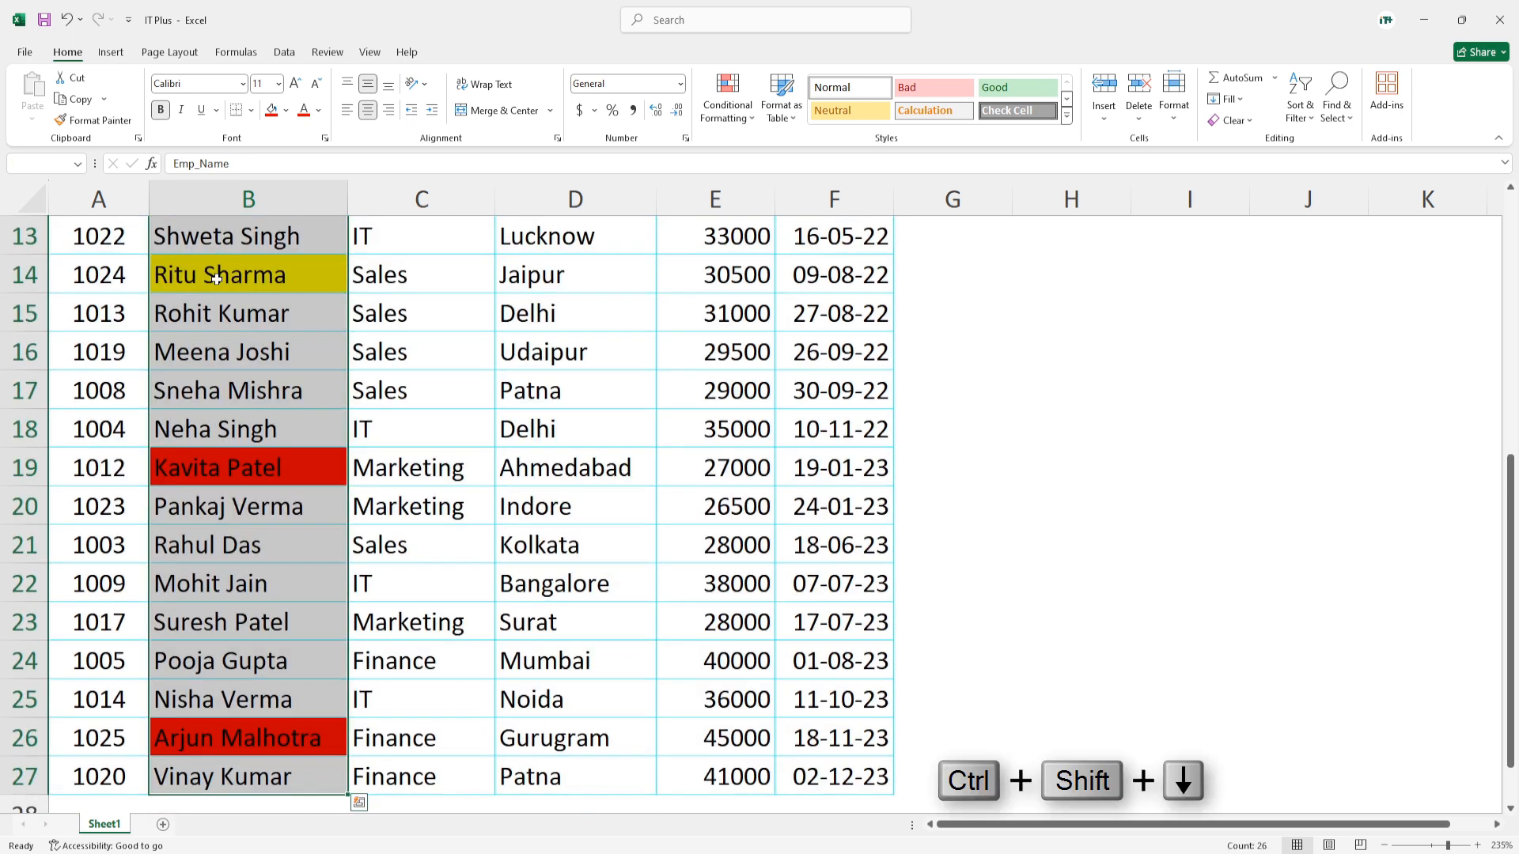
{"action": "scroll", "coordinate": [242, 330], "scroll_direction": "up", "scroll_amount": 4}
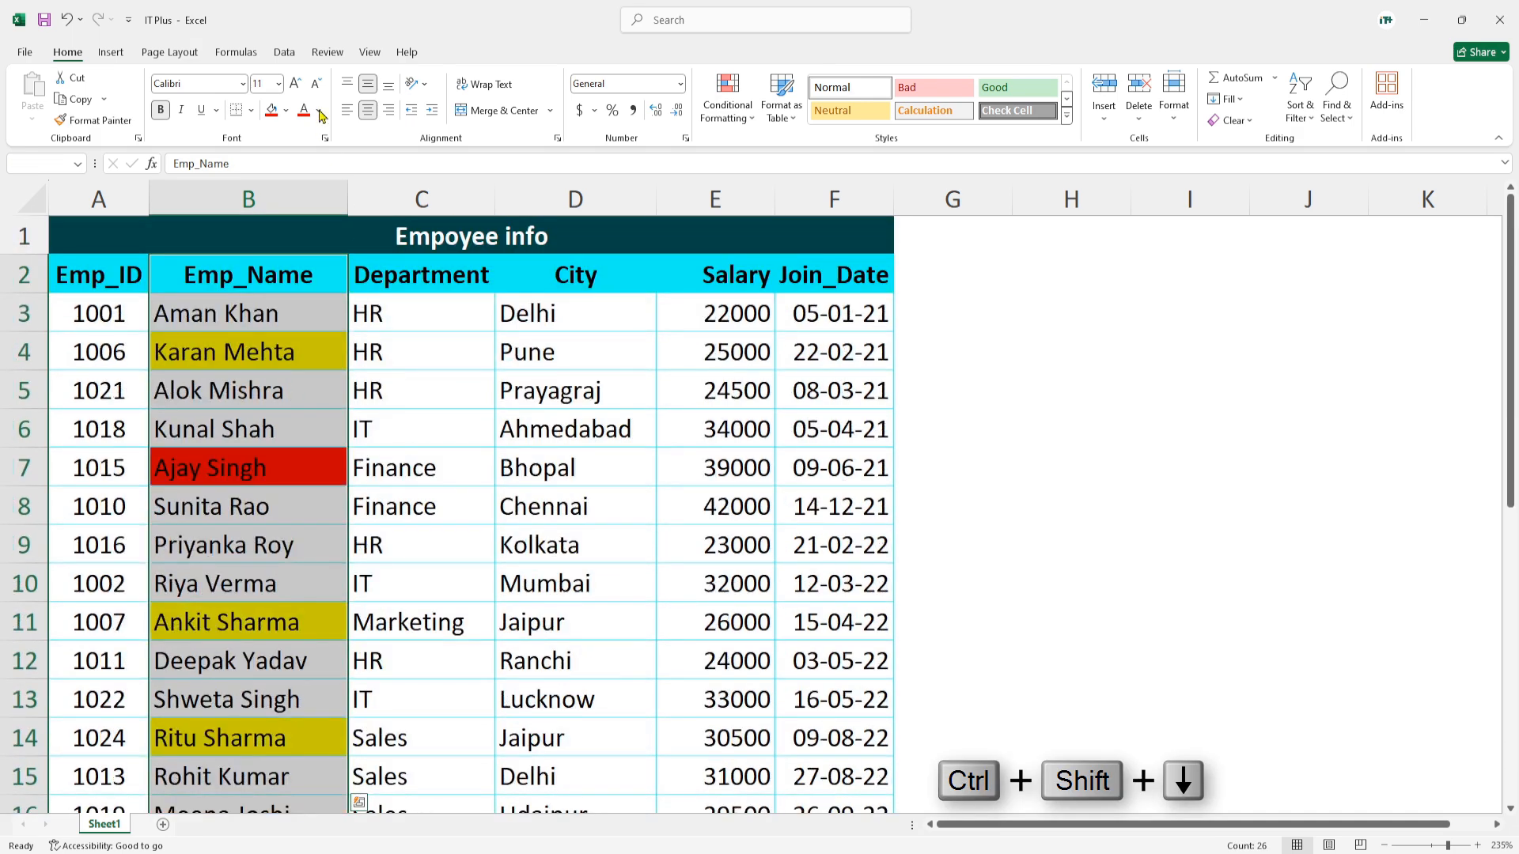
{"action": "left_click", "coordinate": [286, 52]}
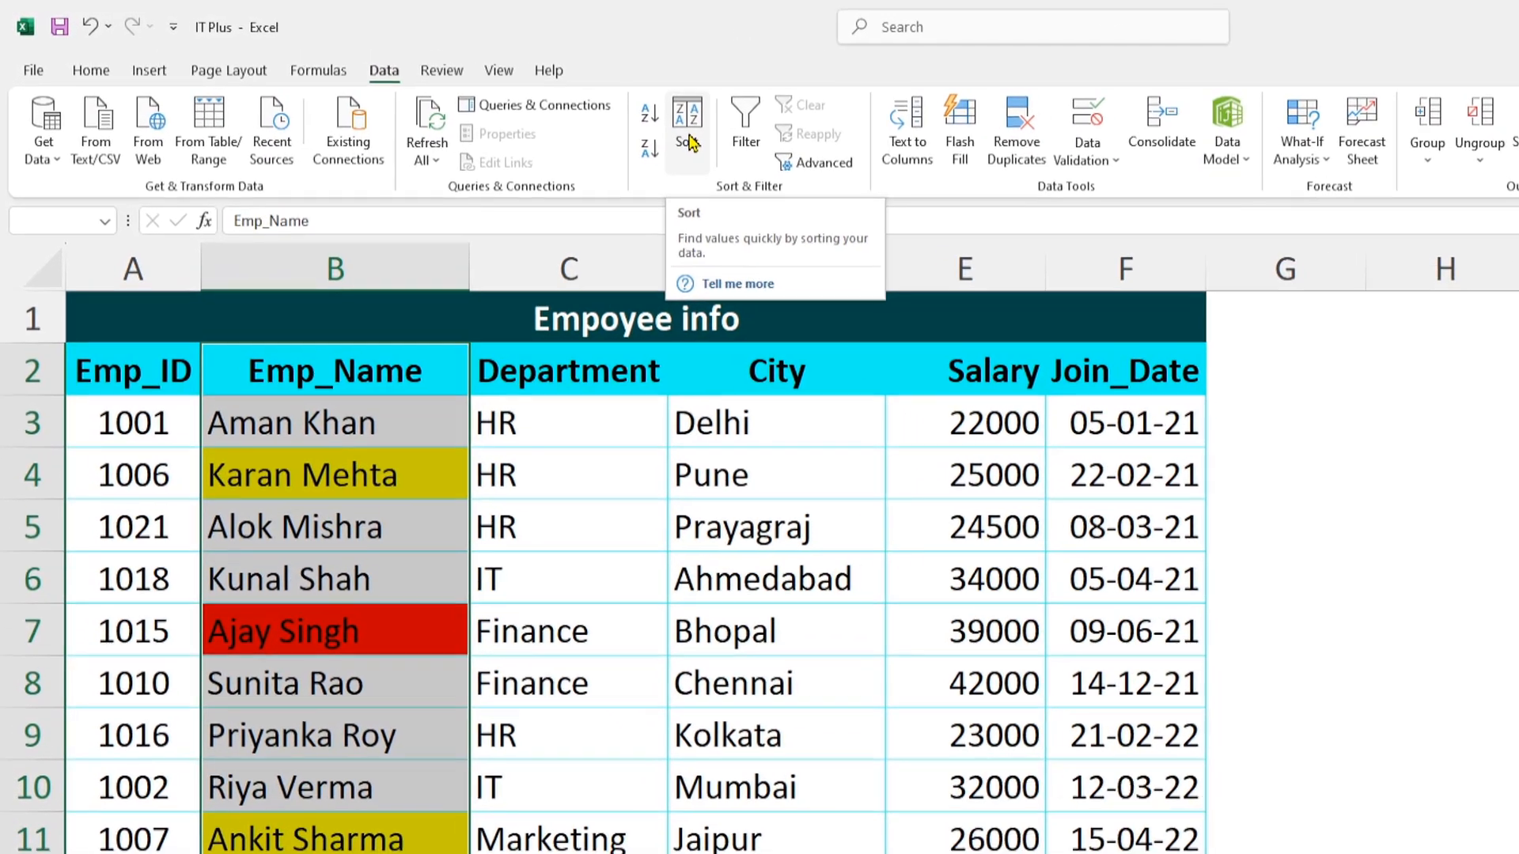
{"action": "left_click", "coordinate": [689, 141]}
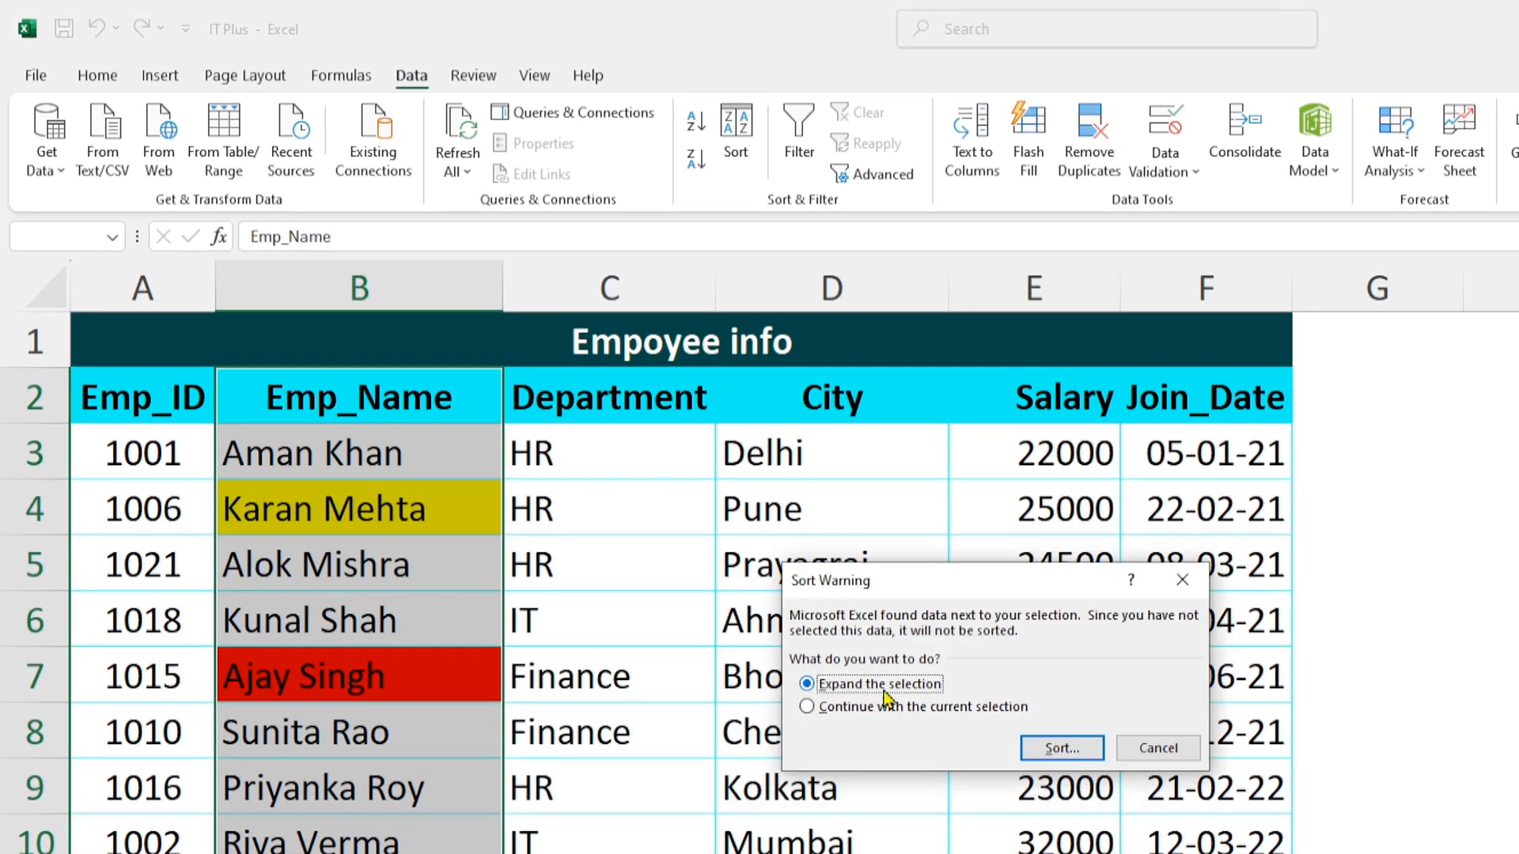
{"action": "left_click", "coordinate": [1042, 749]}
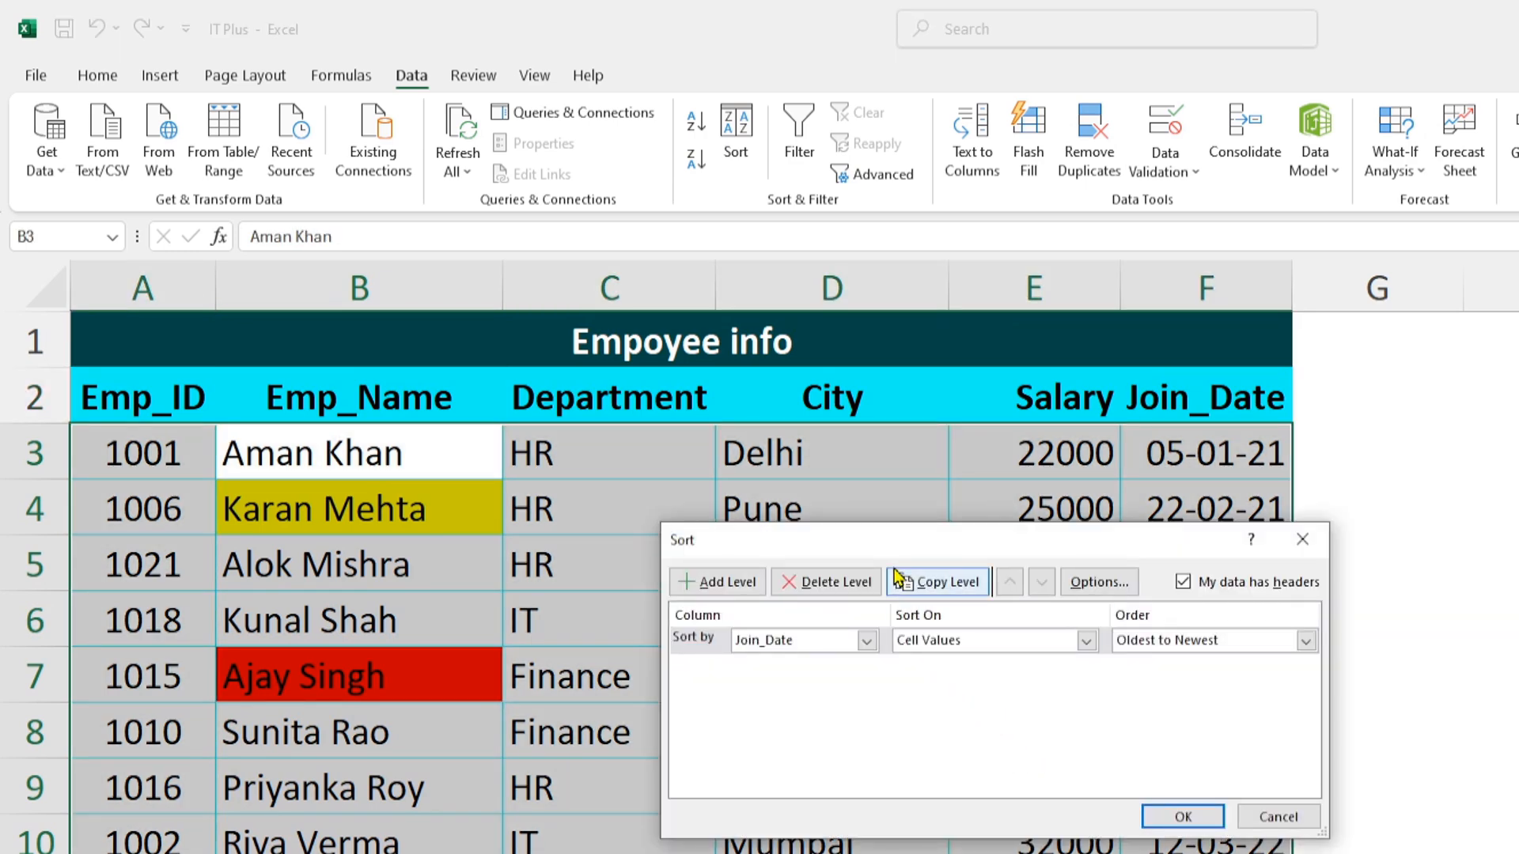
Set the first sort level to the Emp_Name column, sorted on Cell Color with red as the order color
{"action": "left_click_drag", "start_coordinate": [900, 554], "coordinate": [788, 527]}
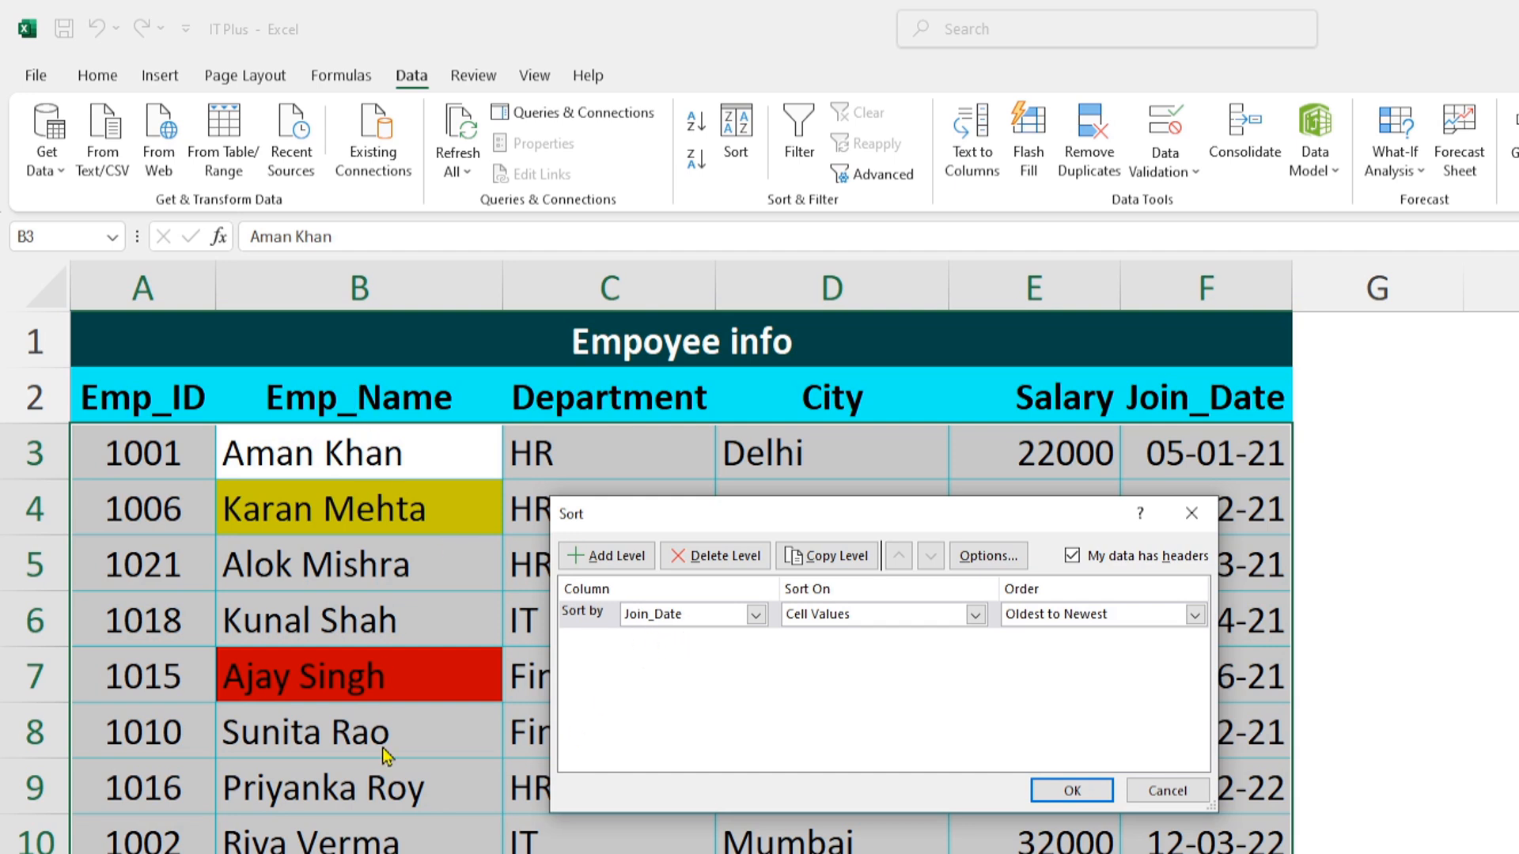
{"action": "left_click", "coordinate": [754, 616]}
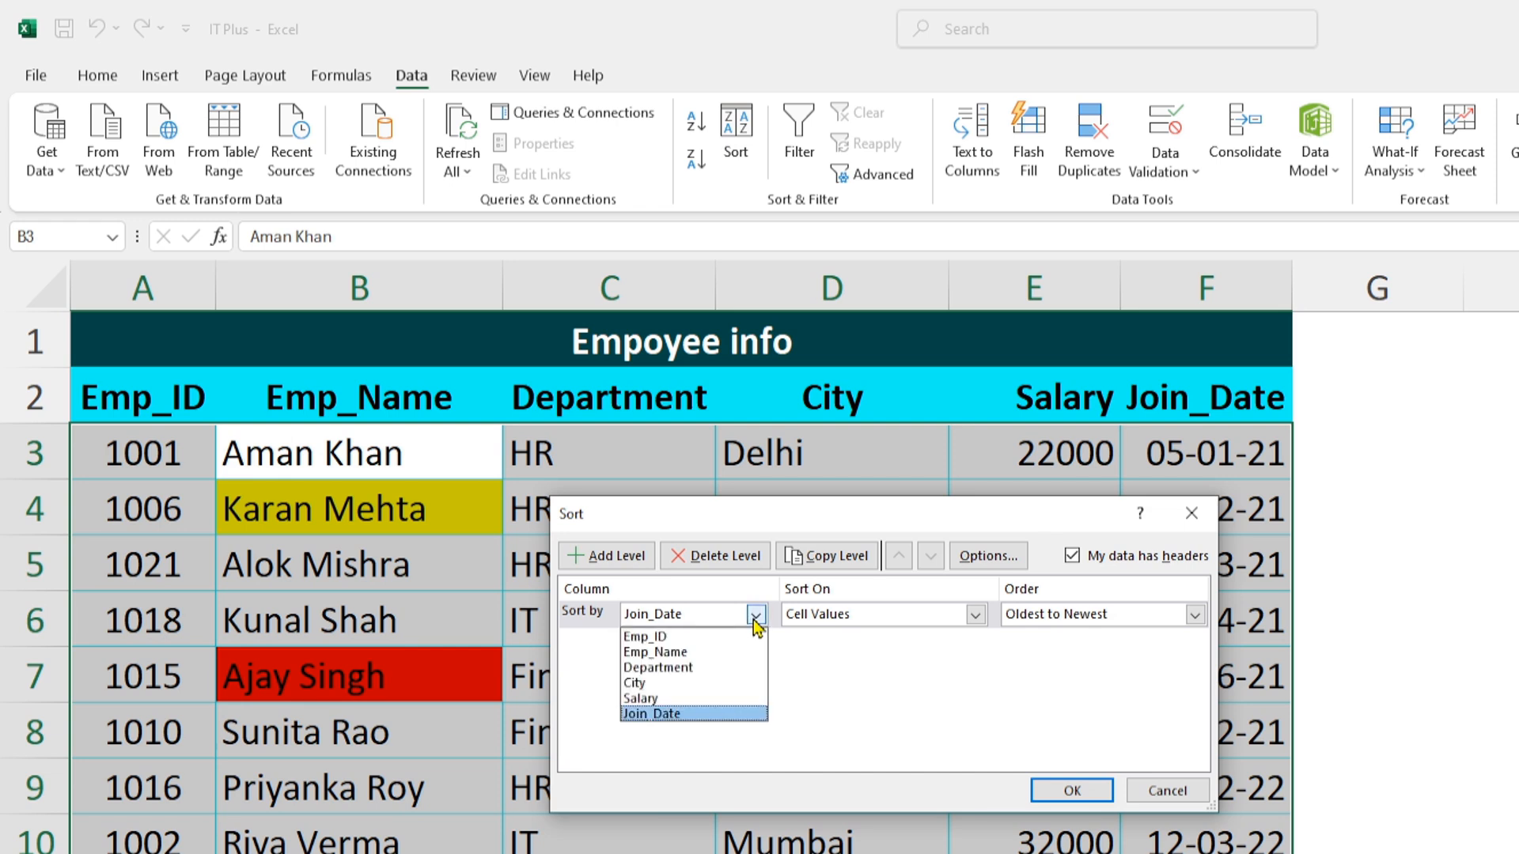
{"action": "left_click", "coordinate": [689, 653]}
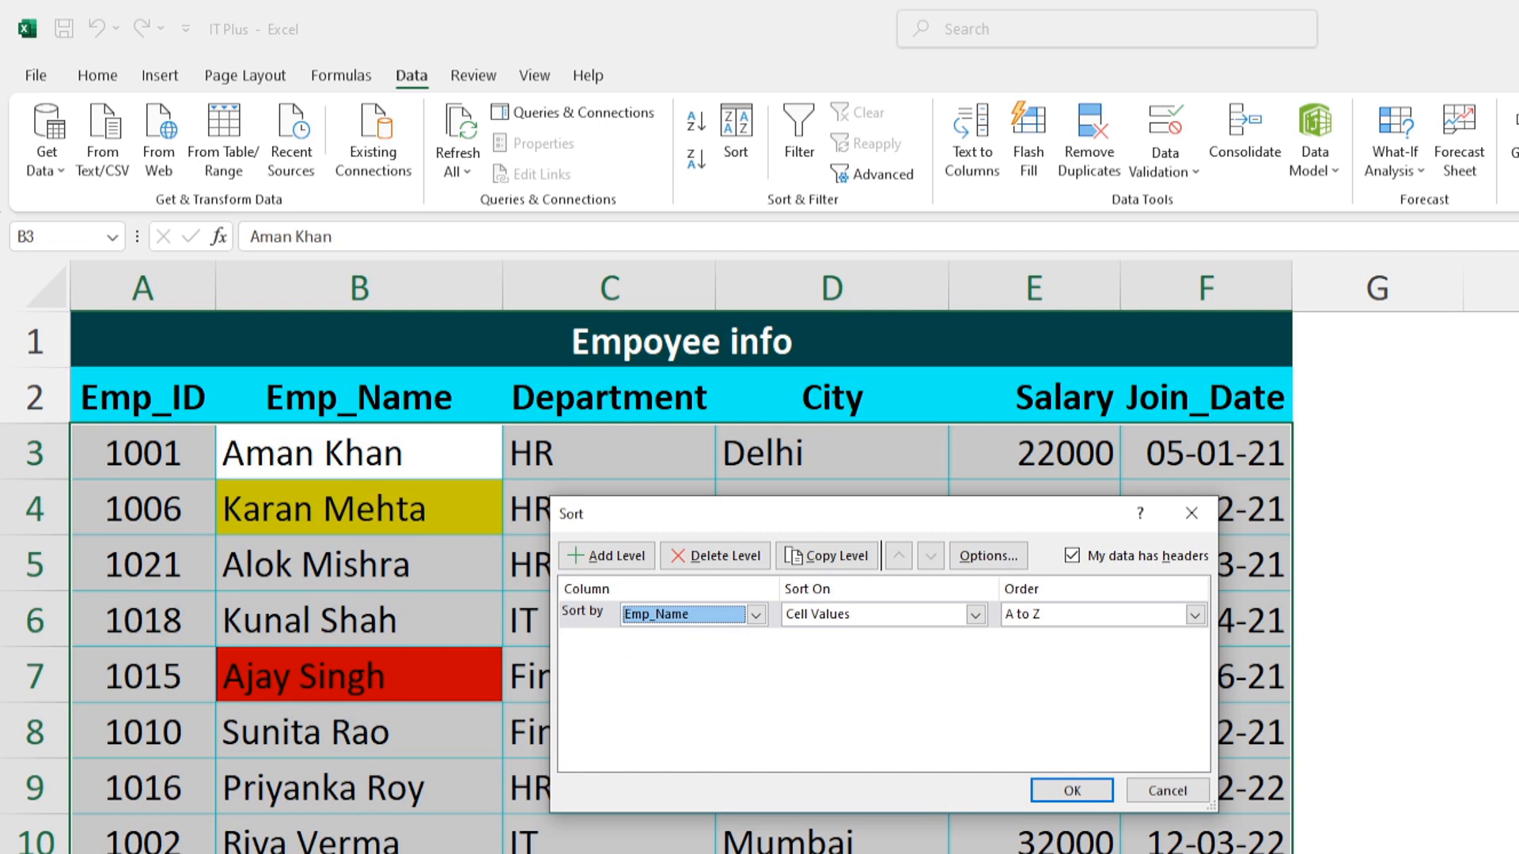
{"action": "left_click", "coordinate": [976, 615]}
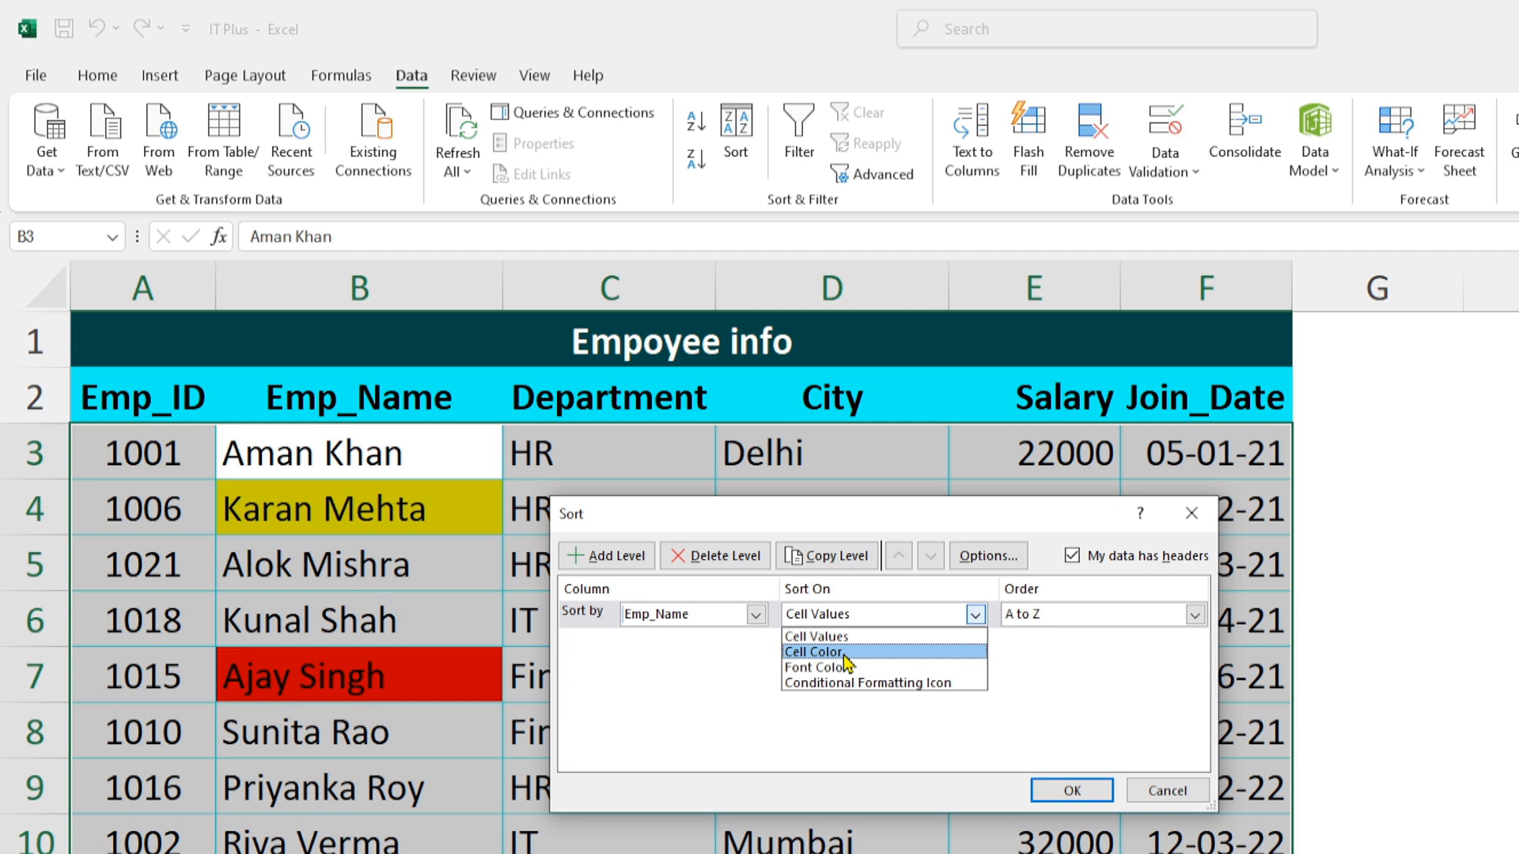
{"action": "left_click", "coordinate": [813, 652]}
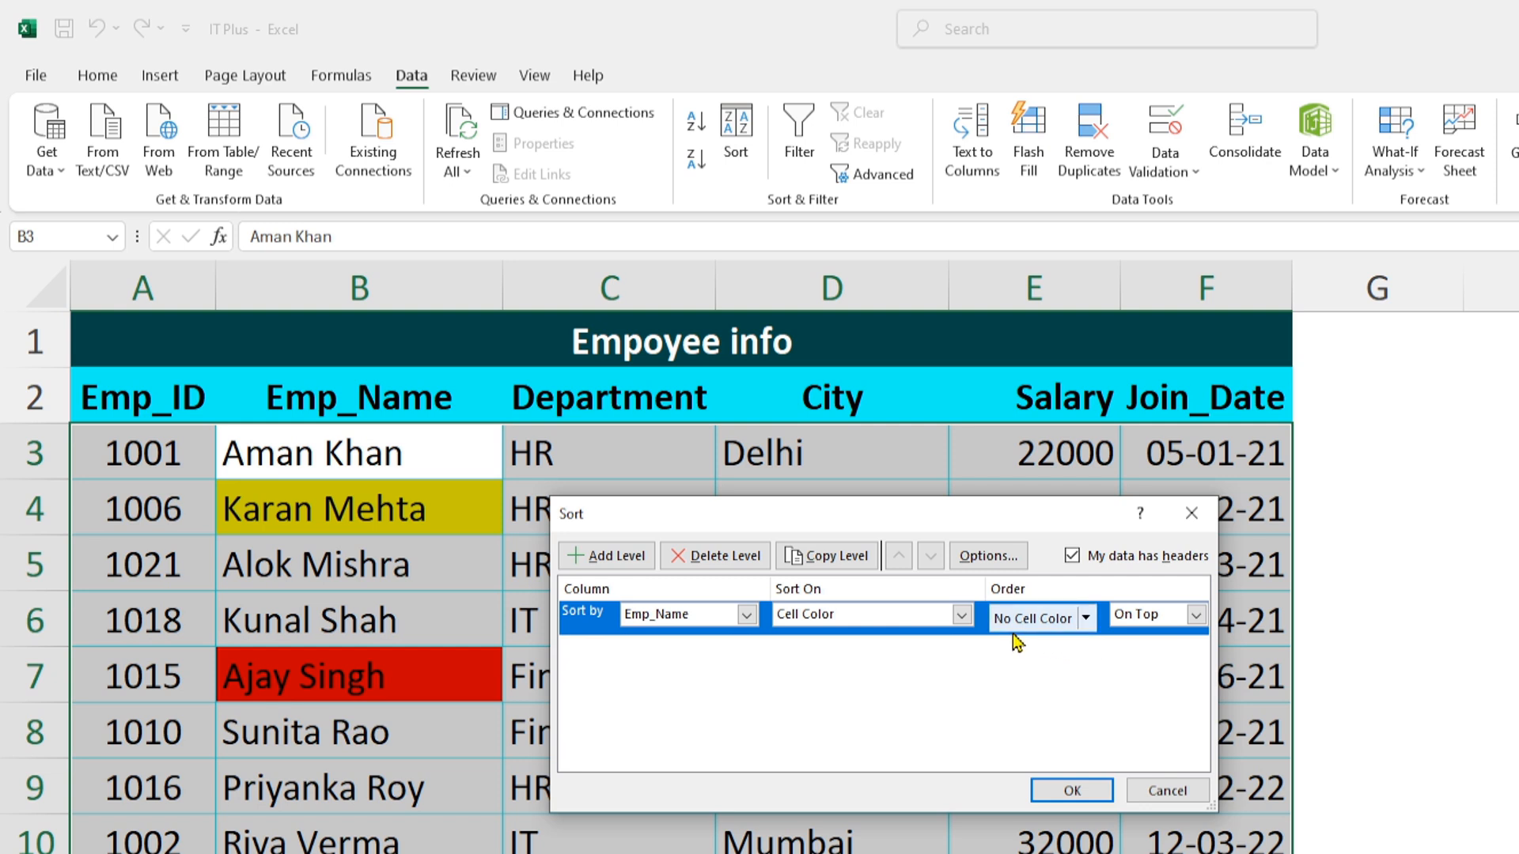
{"action": "left_click", "coordinate": [1086, 619]}
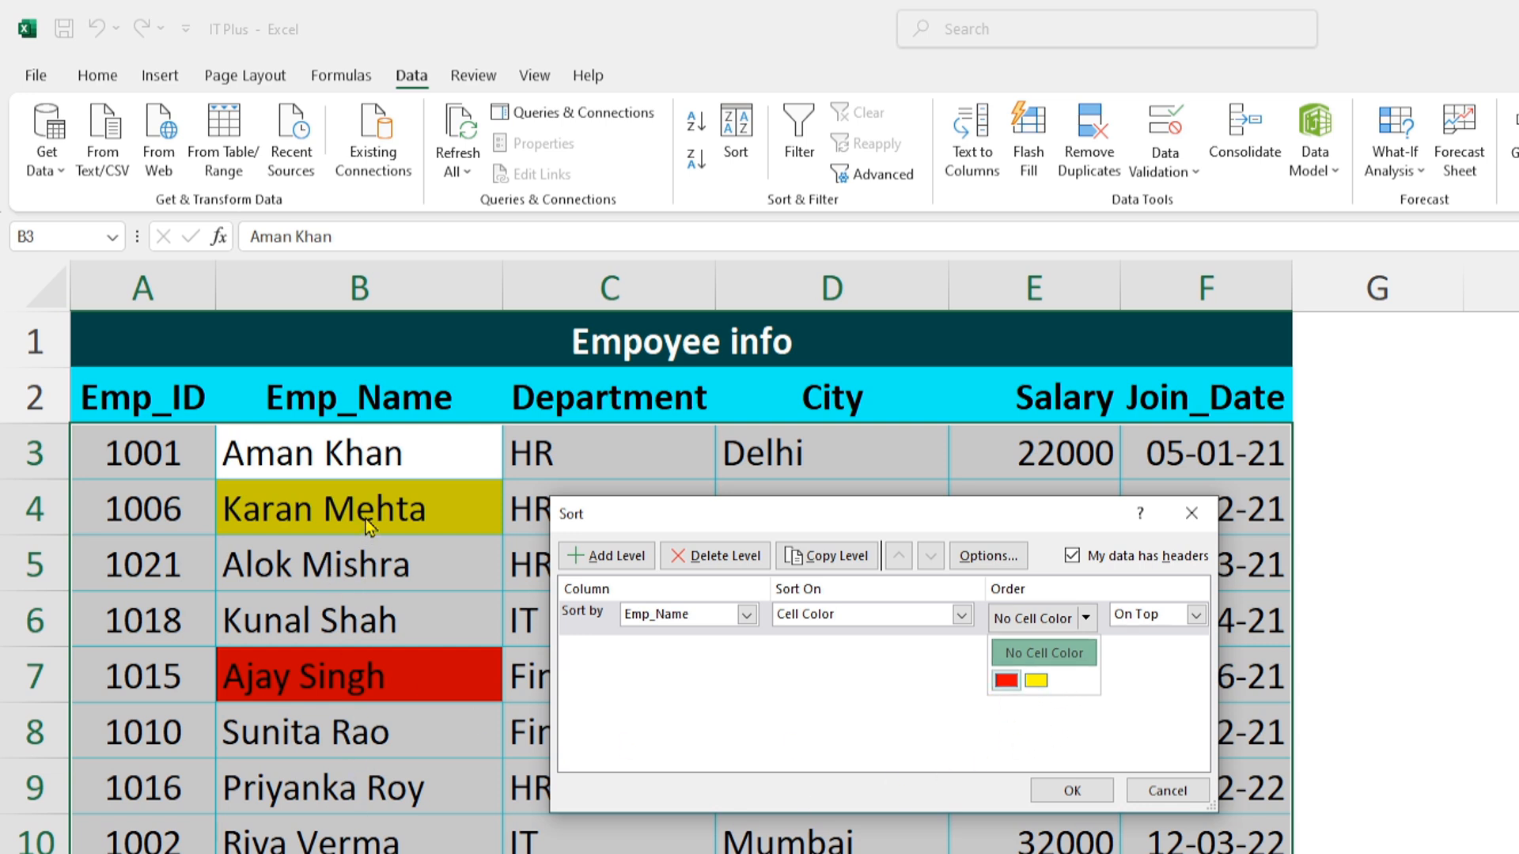
{"action": "left_click", "coordinate": [1008, 682]}
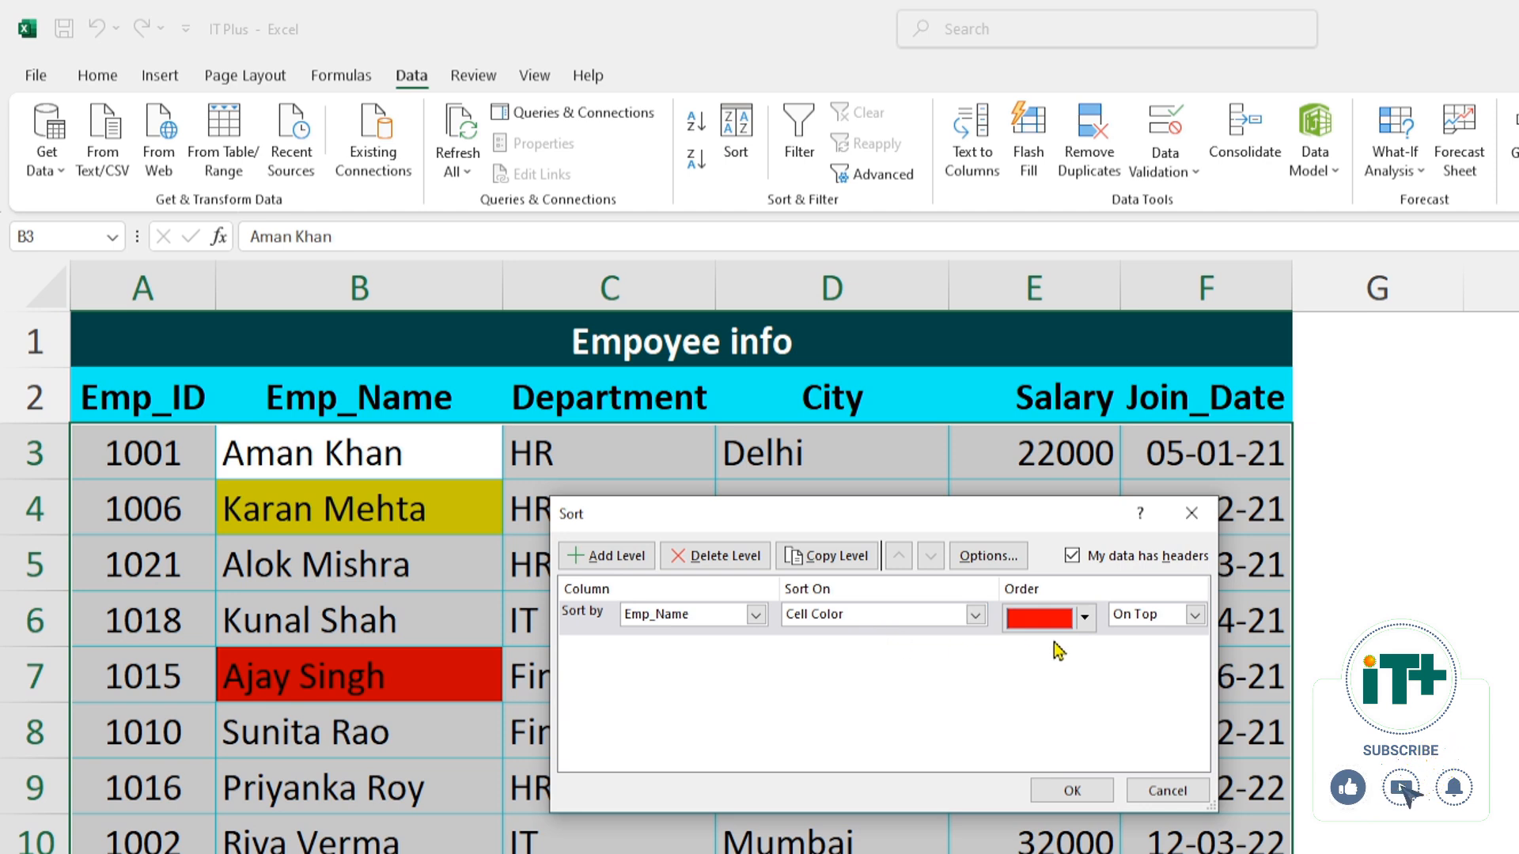
Switch the placement of the red cells to On Bottom and back to On Top
{"action": "left_click", "coordinate": [1190, 621]}
{"action": "left_click", "coordinate": [1160, 654]}
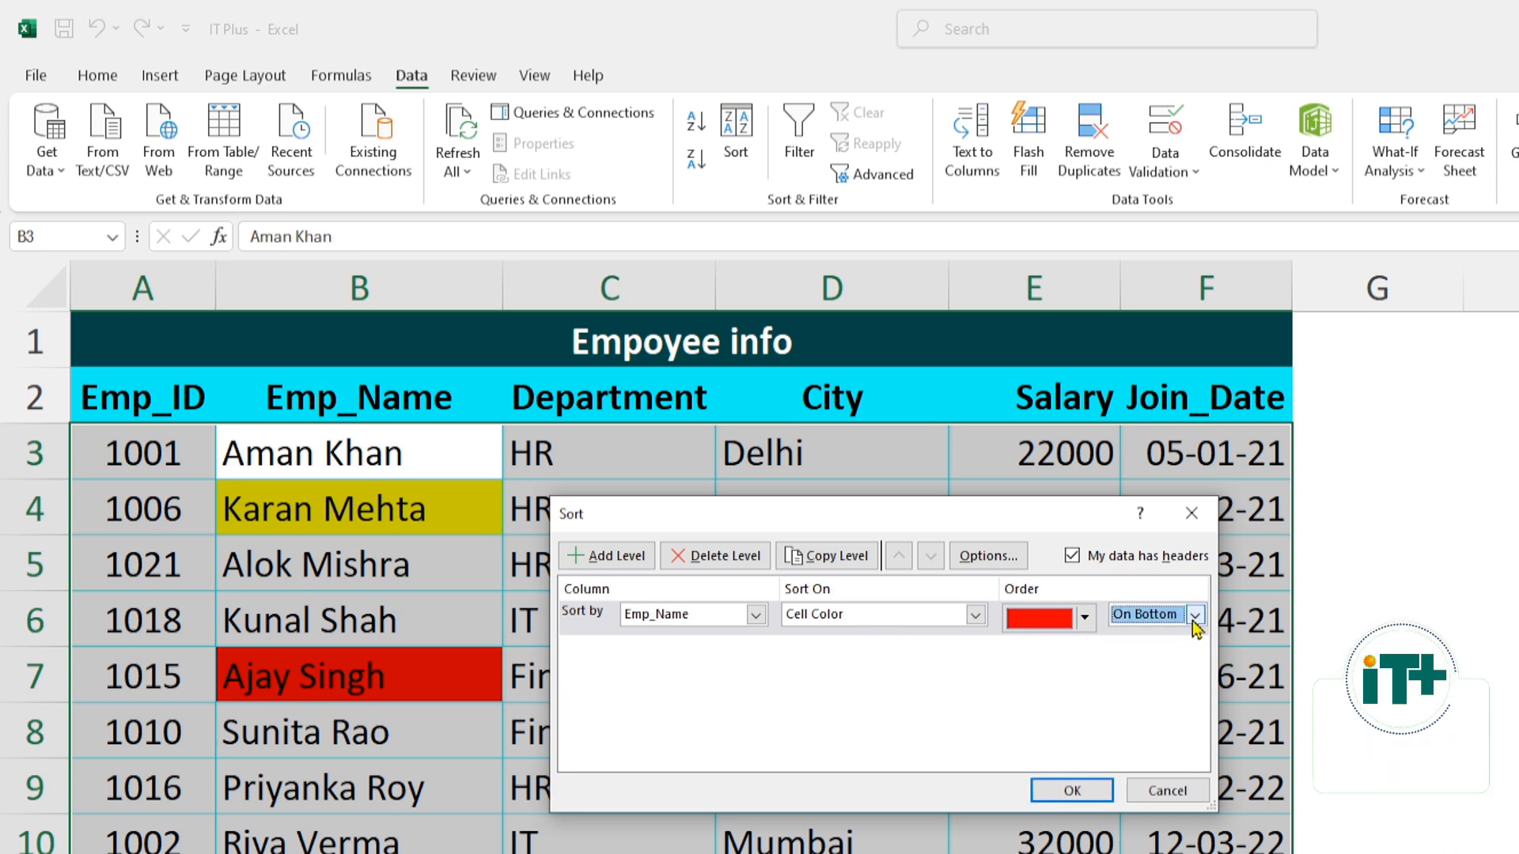
{"action": "left_click", "coordinate": [1194, 615]}
{"action": "left_click", "coordinate": [1147, 638]}
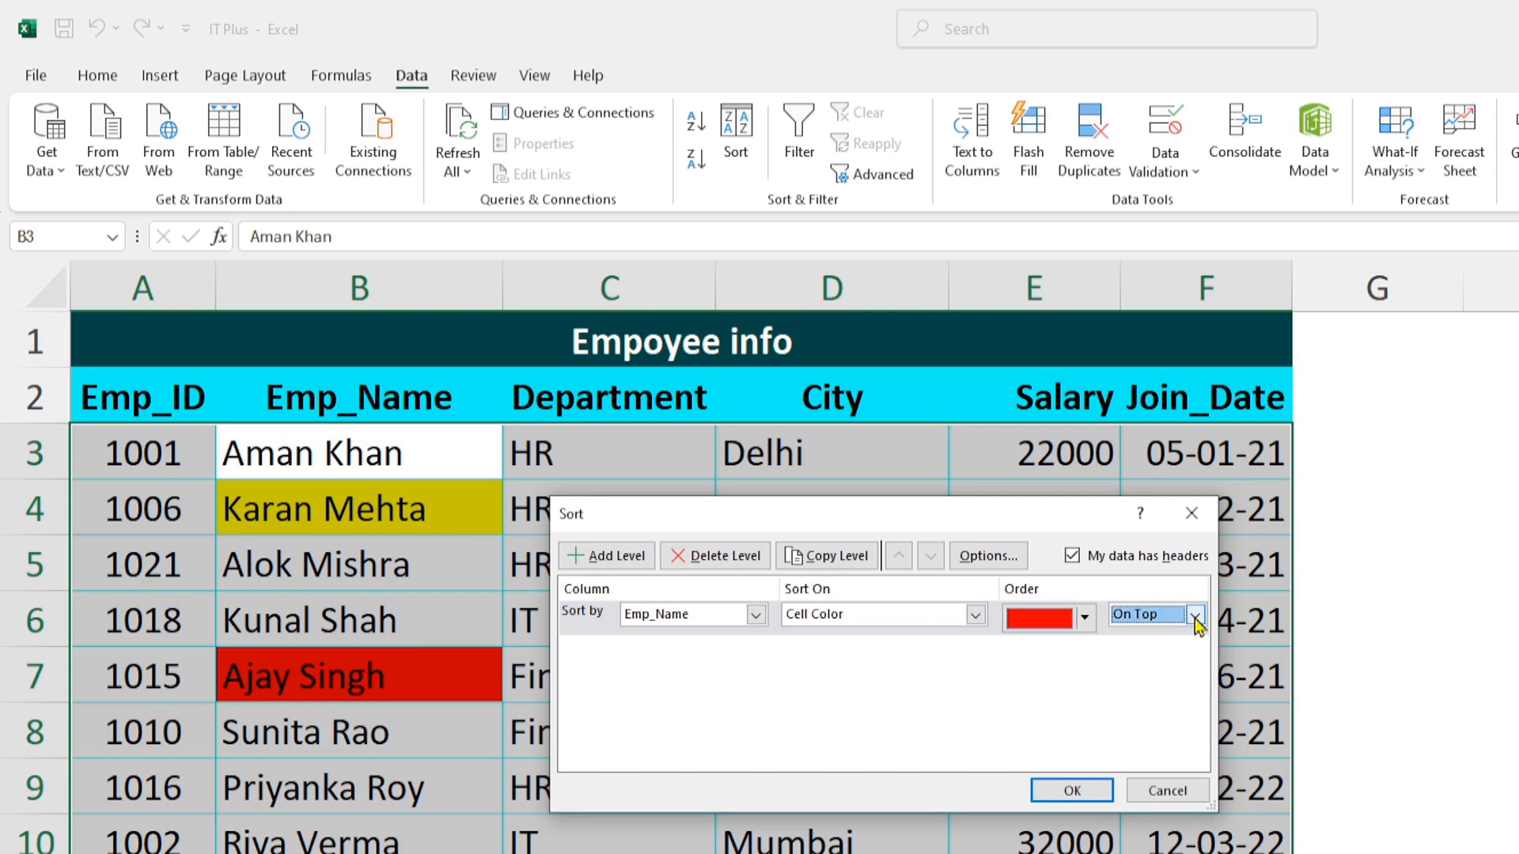
Add a second sort level for Emp_Name on Cell Color with yellow On Top and apply the sort
{"action": "left_click", "coordinate": [613, 560]}
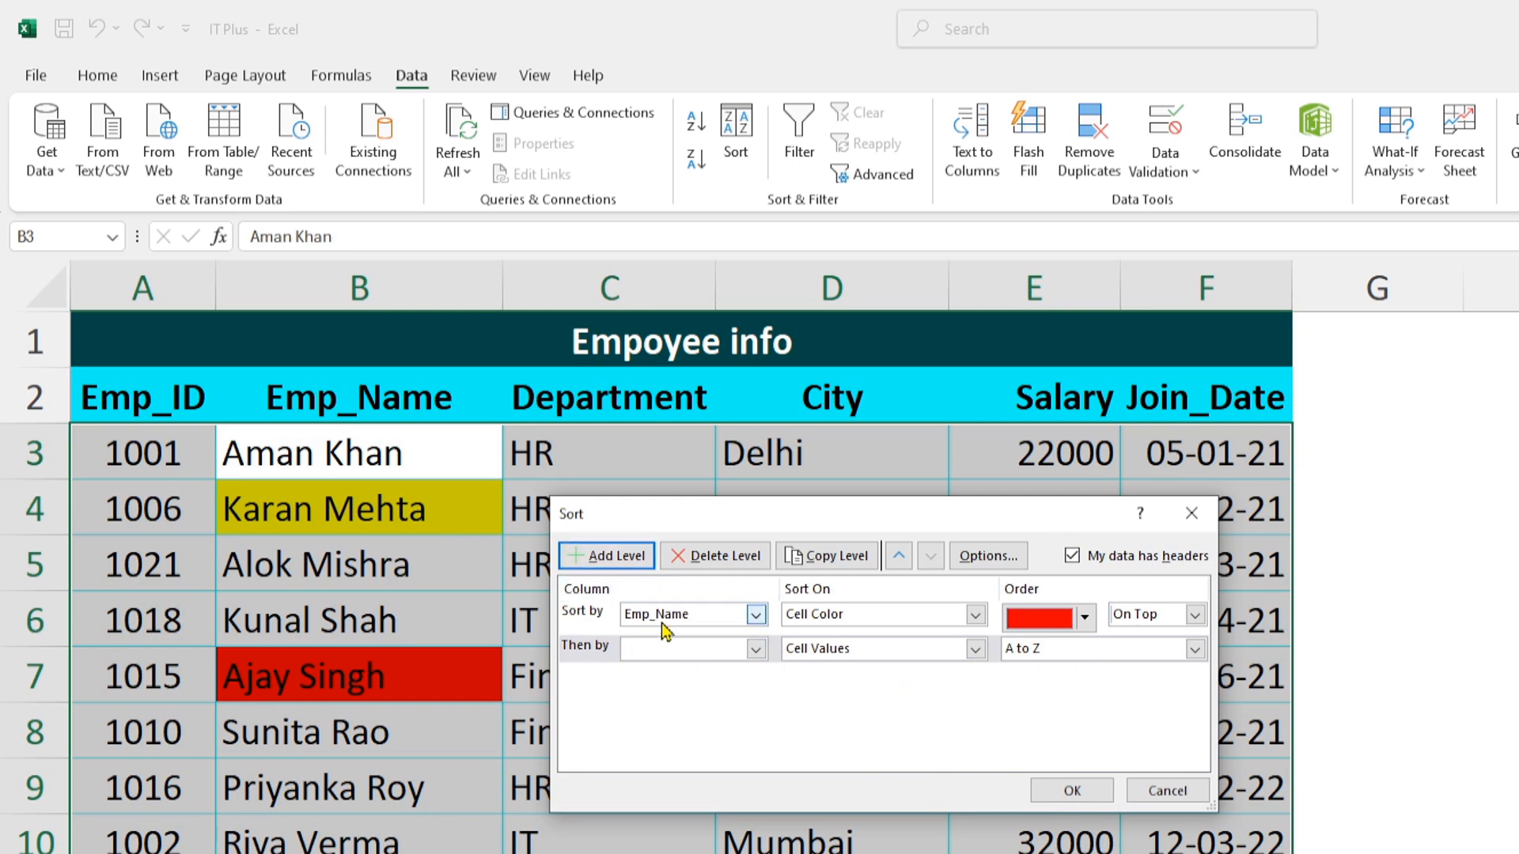
{"action": "left_click", "coordinate": [757, 651]}
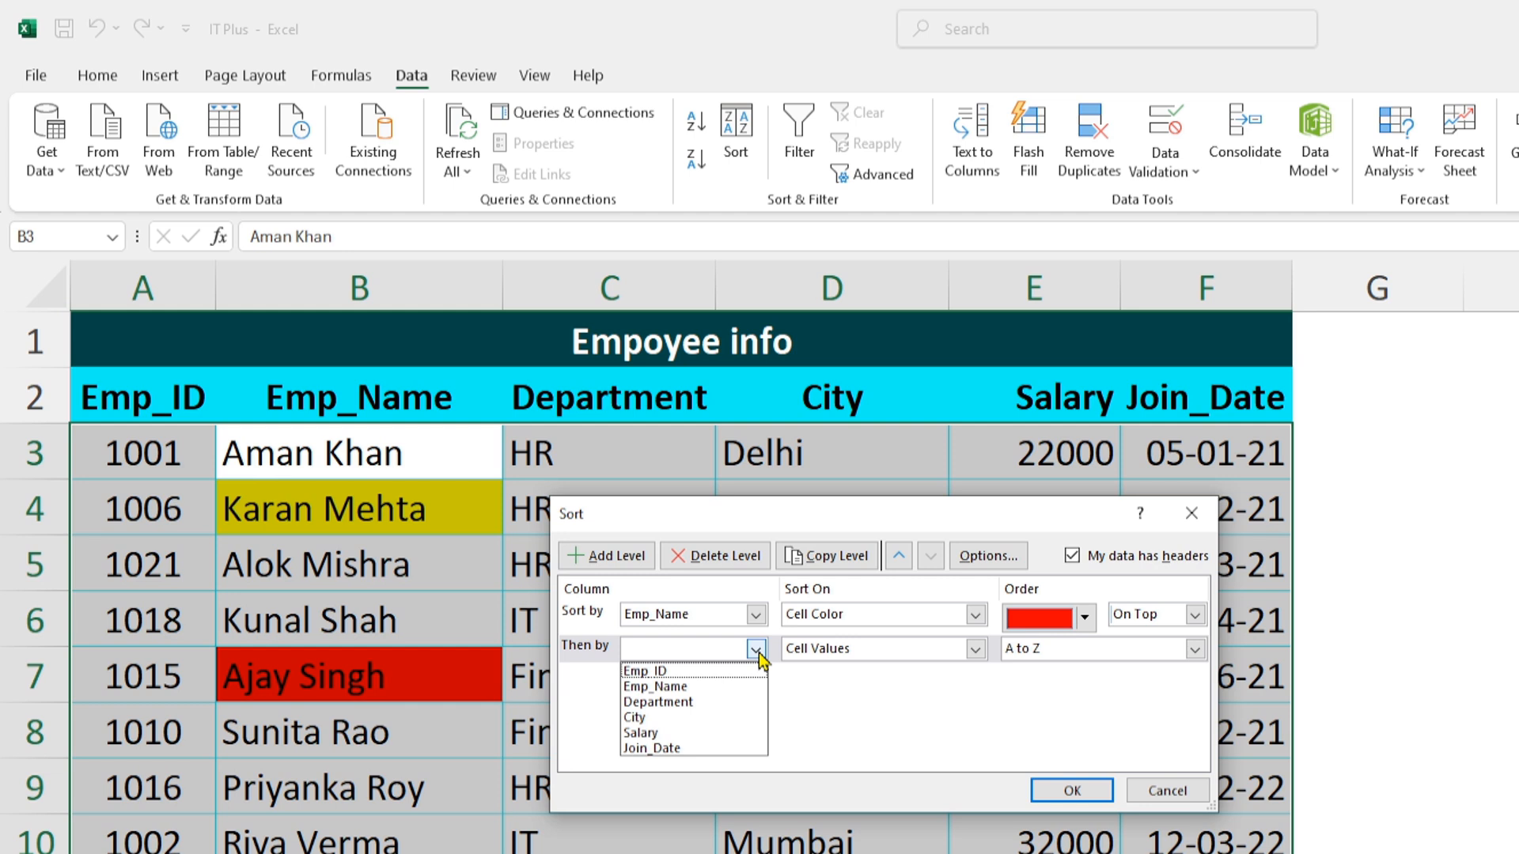
{"action": "left_click", "coordinate": [674, 689]}
{"action": "left_click", "coordinate": [976, 649]}
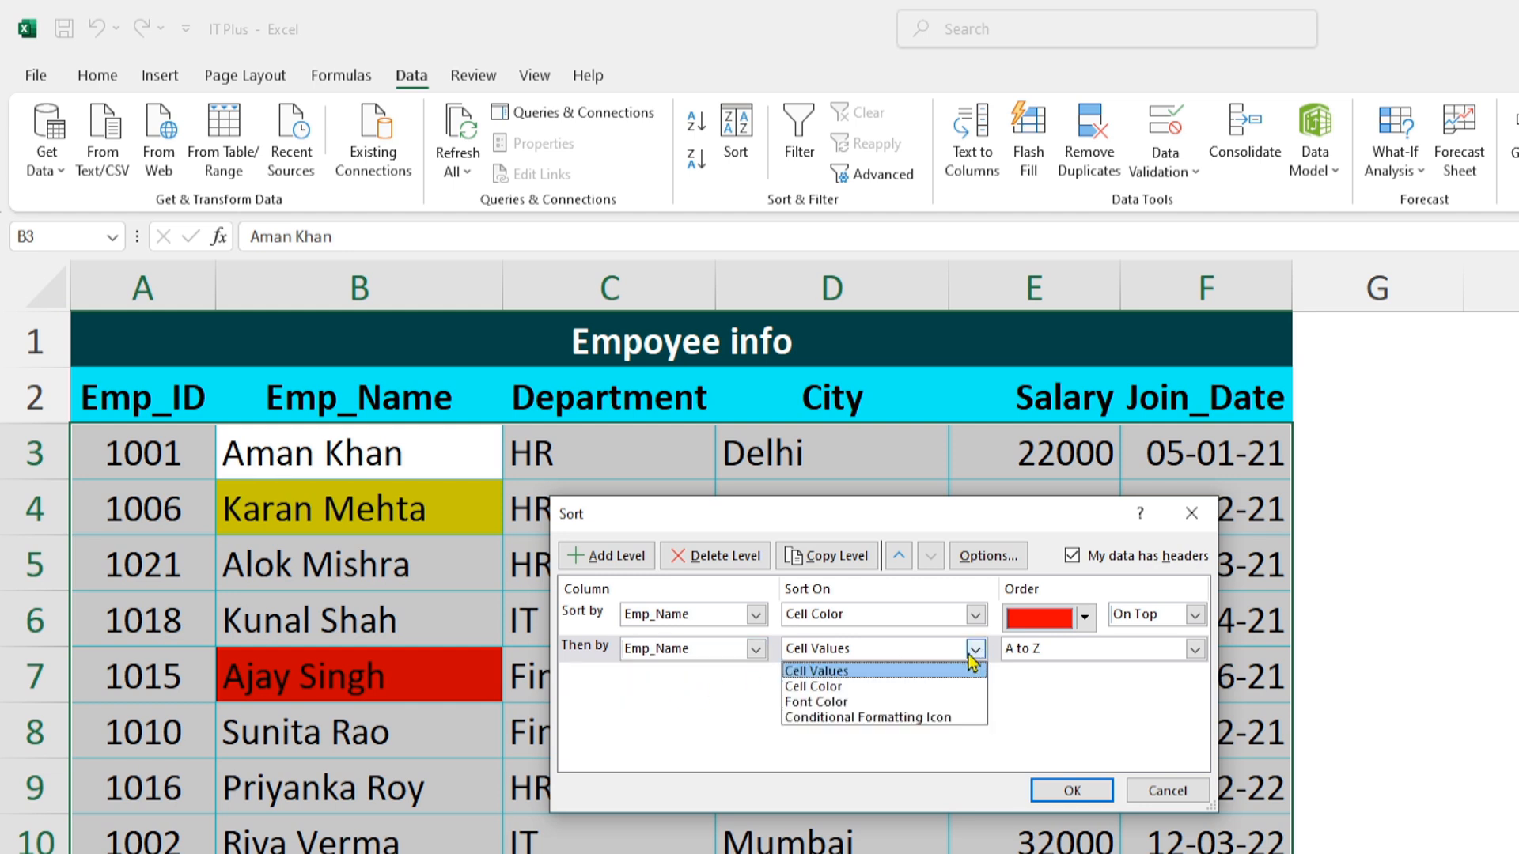
{"action": "left_click", "coordinate": [832, 691]}
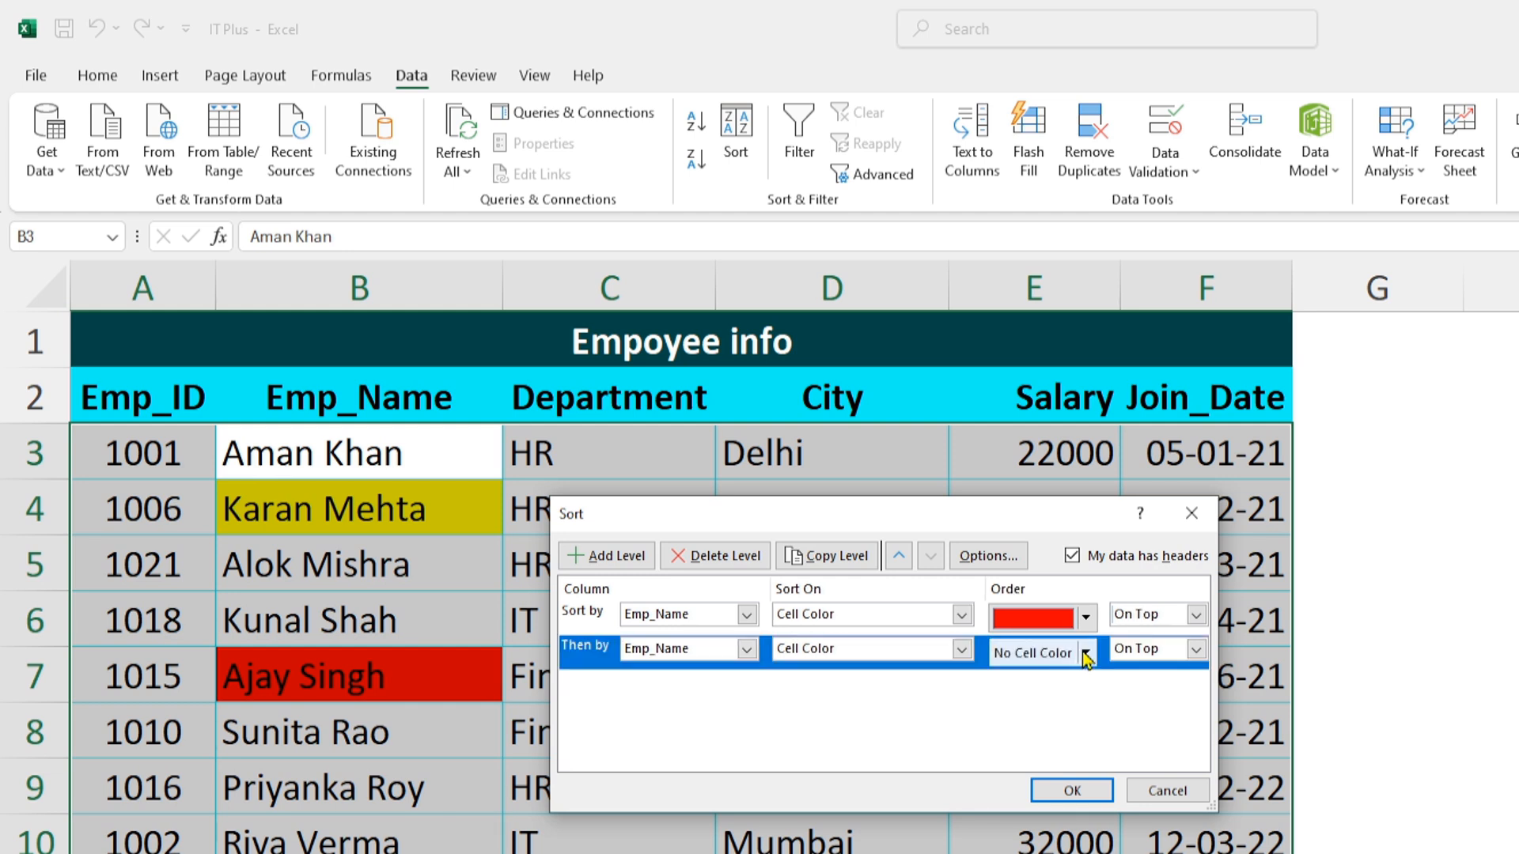
{"action": "left_click", "coordinate": [1086, 653]}
{"action": "left_click", "coordinate": [1037, 717]}
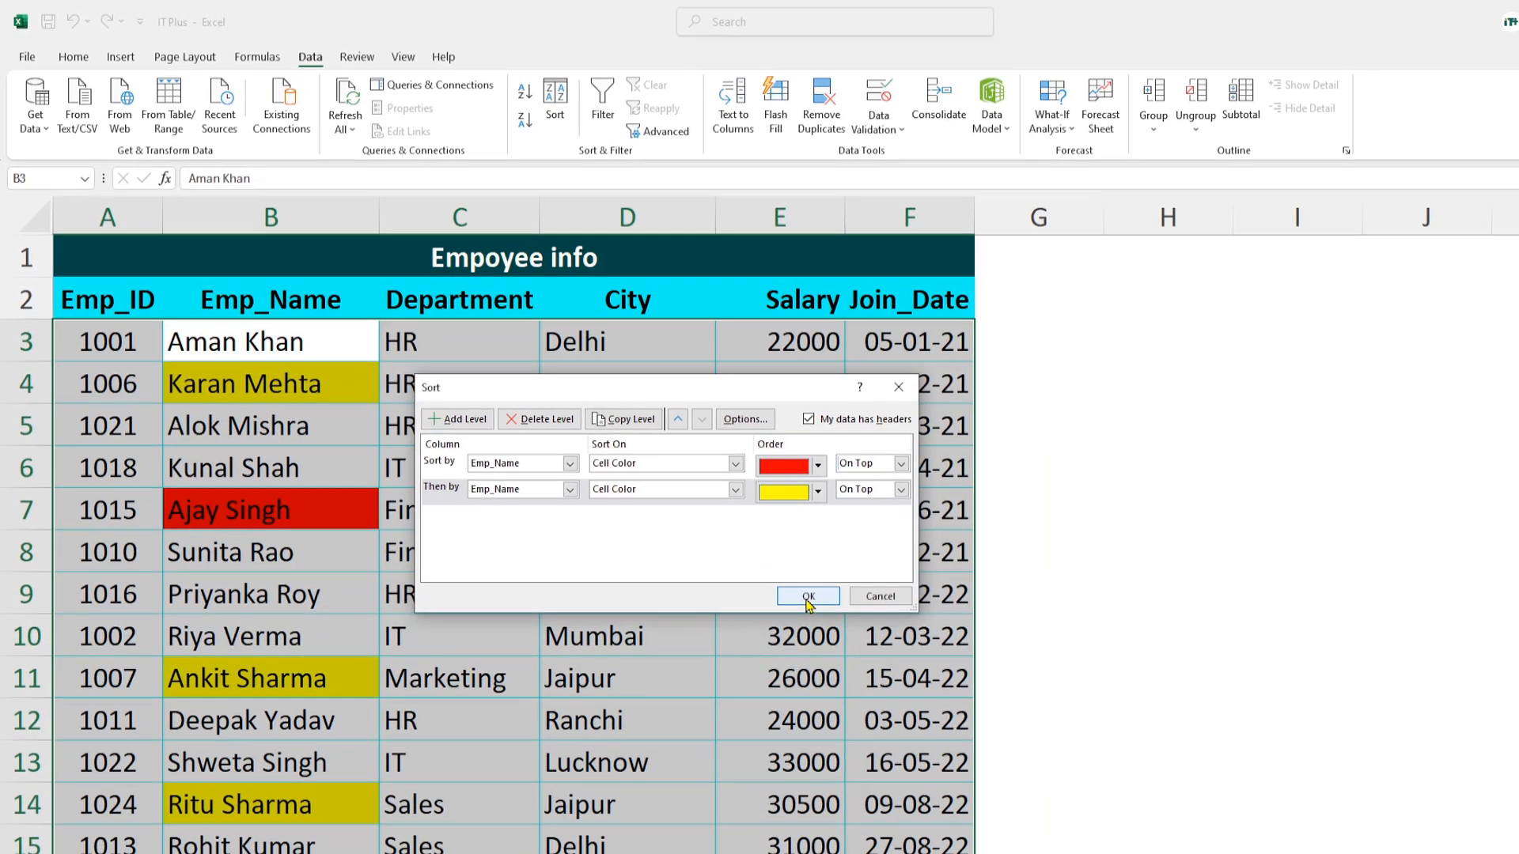
{"action": "left_click", "coordinate": [809, 596]}
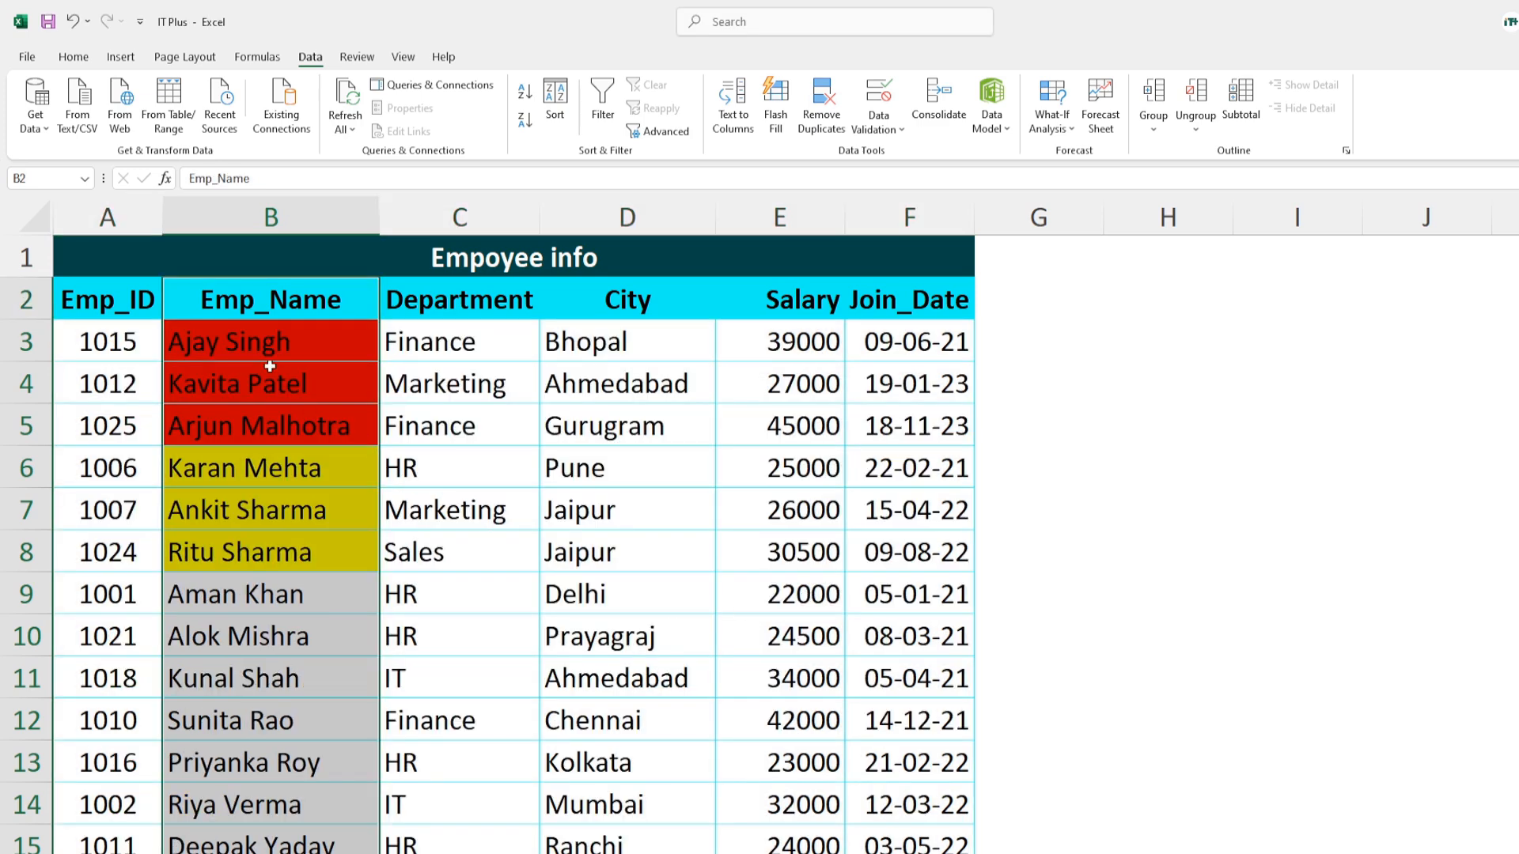
Examine the order of the red, yellow and uncolored employee names in the sorted table
{"action": "left_click_drag", "start_coordinate": [255, 344], "coordinate": [257, 430]}
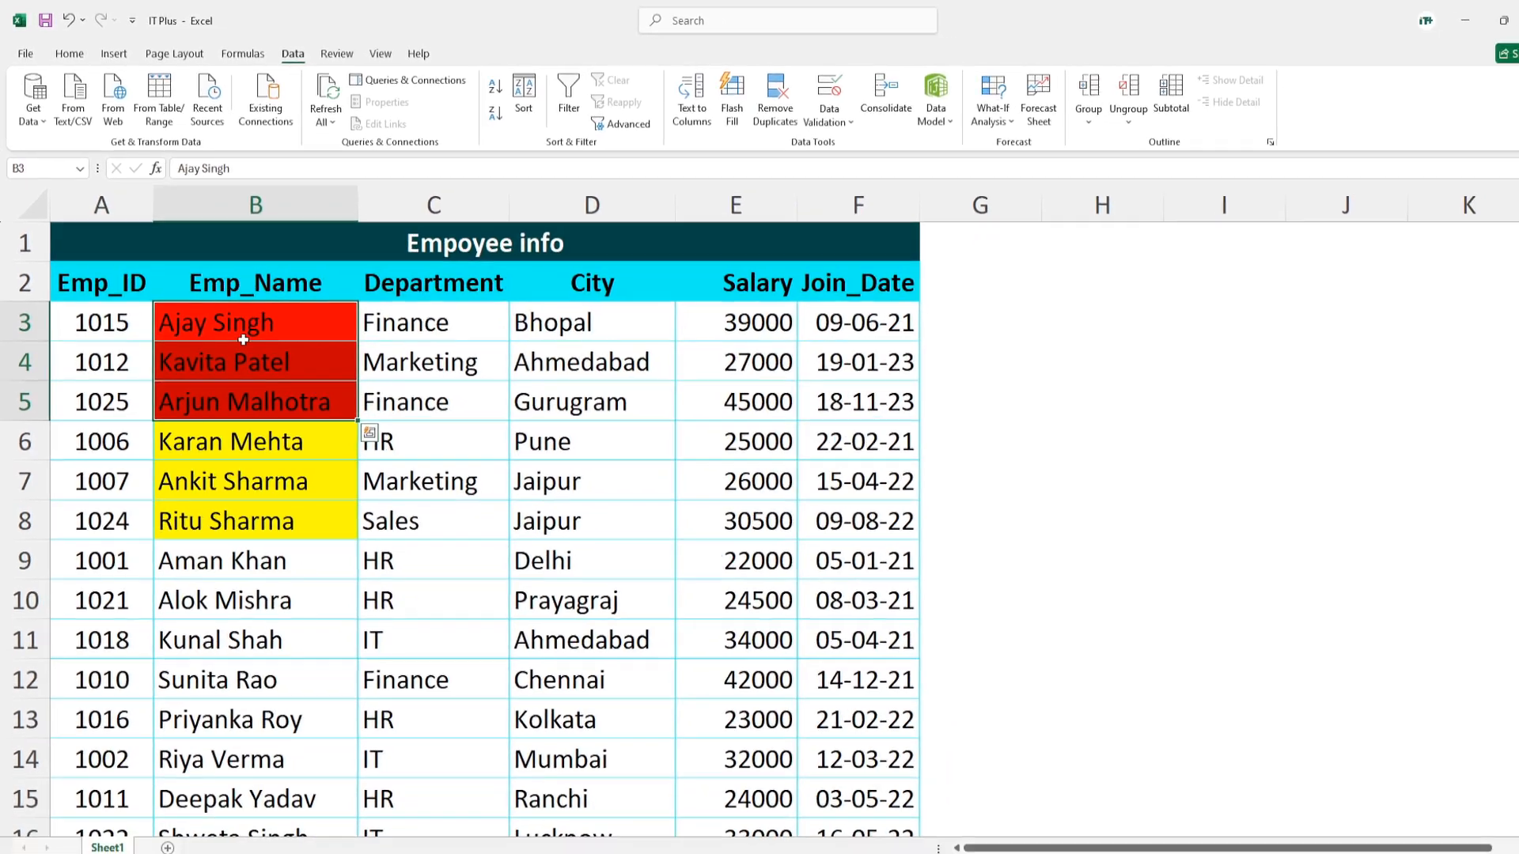
{"action": "left_click_drag", "start_coordinate": [217, 427], "coordinate": [220, 505]}
{"action": "scroll", "coordinate": [381, 517], "scroll_direction": "down", "scroll_amount": 2}
{"action": "scroll", "coordinate": [381, 517], "scroll_direction": "down", "scroll_amount": 1}
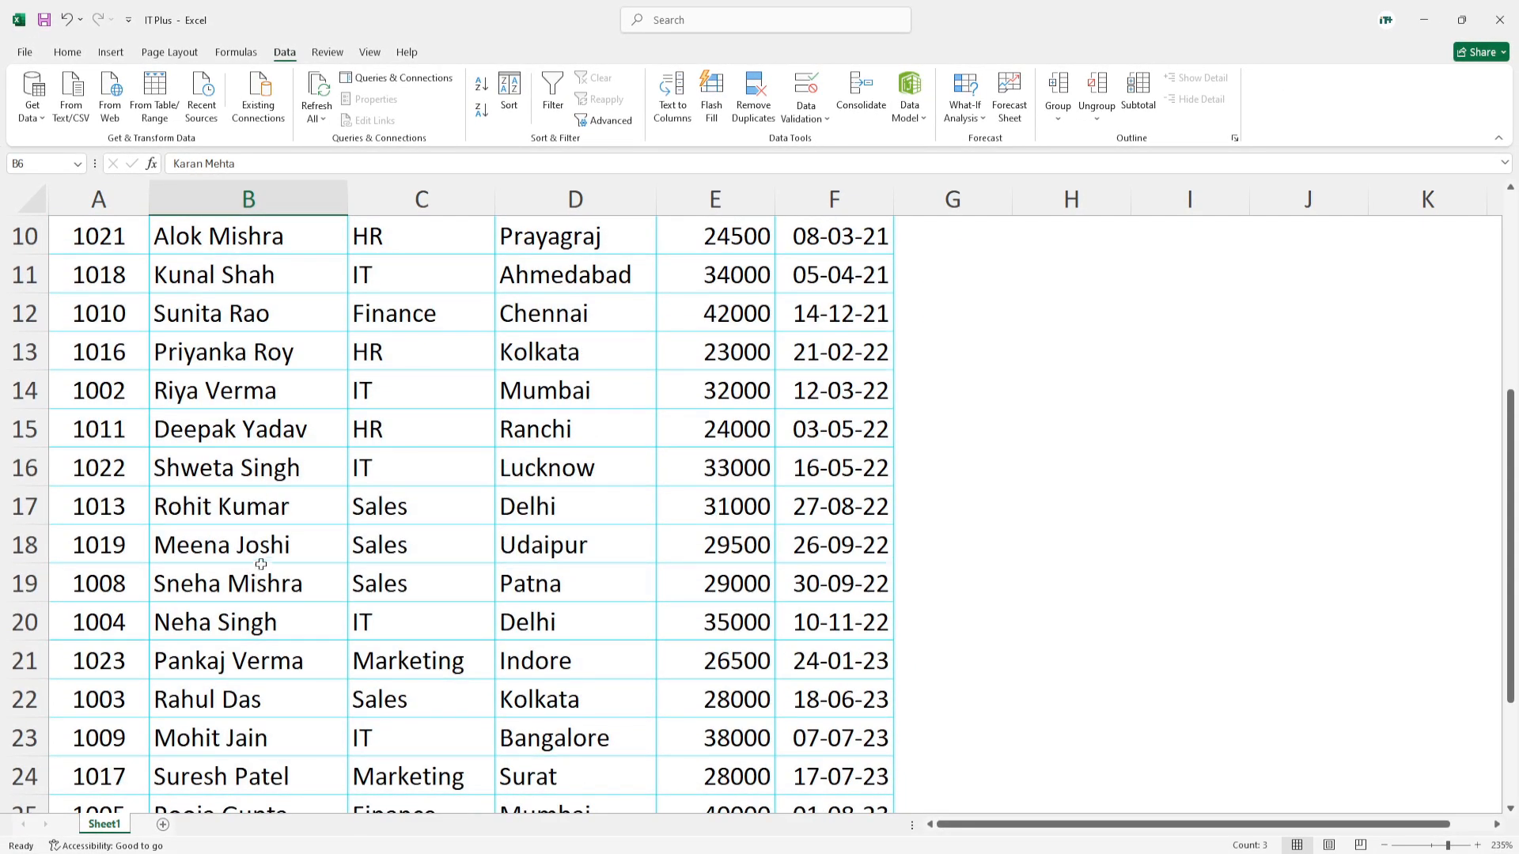
{"action": "scroll", "coordinate": [261, 564], "scroll_direction": "up", "scroll_amount": 3}
{"action": "left_click", "coordinate": [248, 606]}
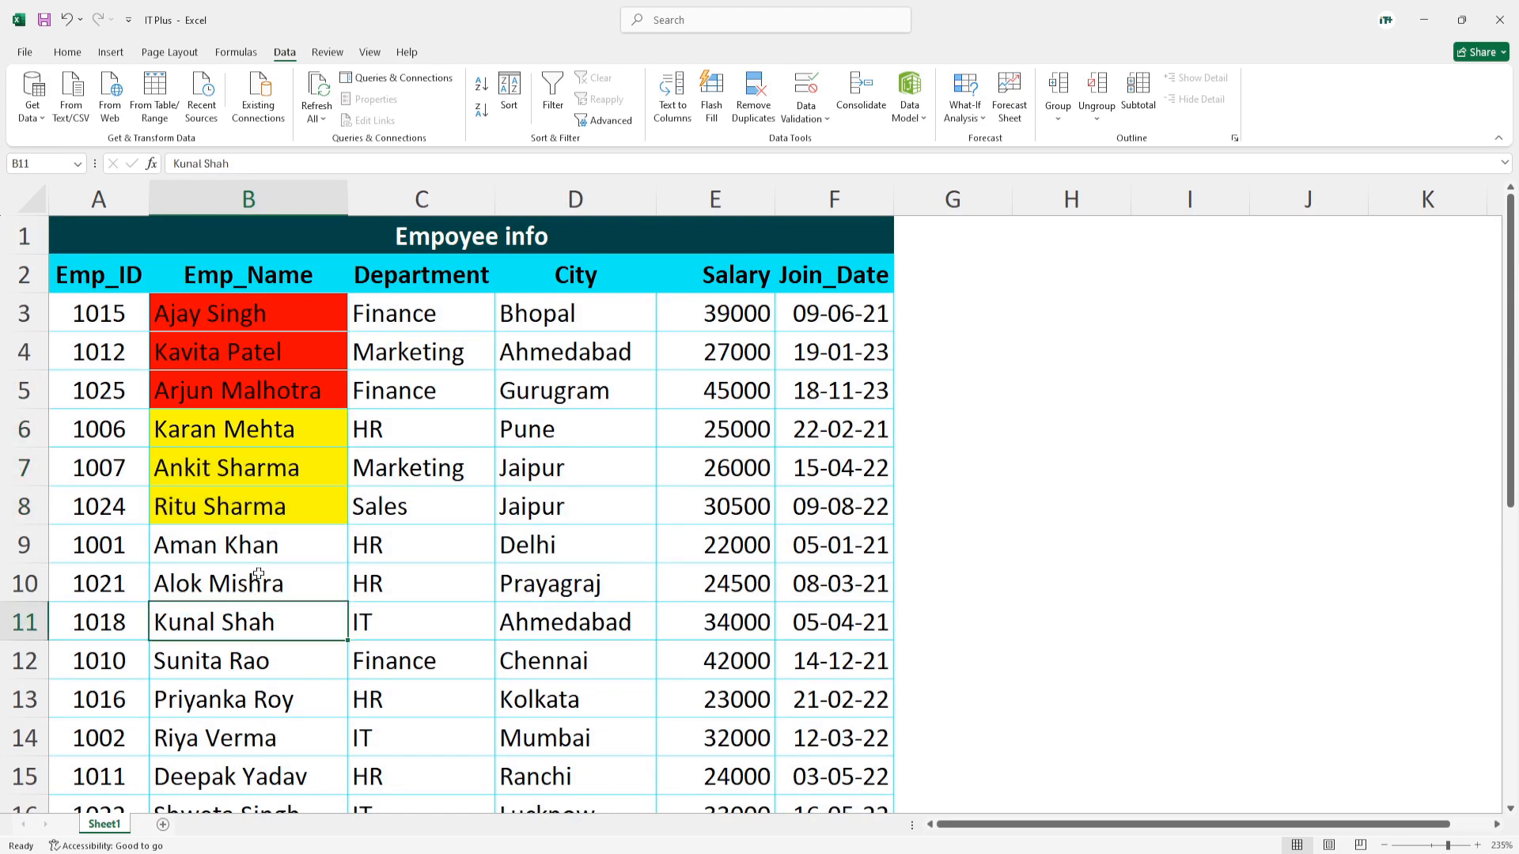